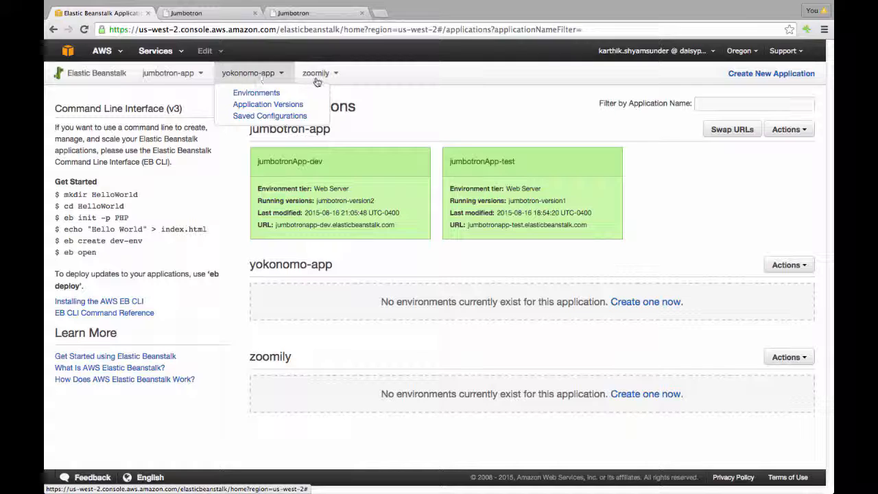
- Open the configuration overview of the jumbotronApp-dev environment
mouse_move(175, 81)
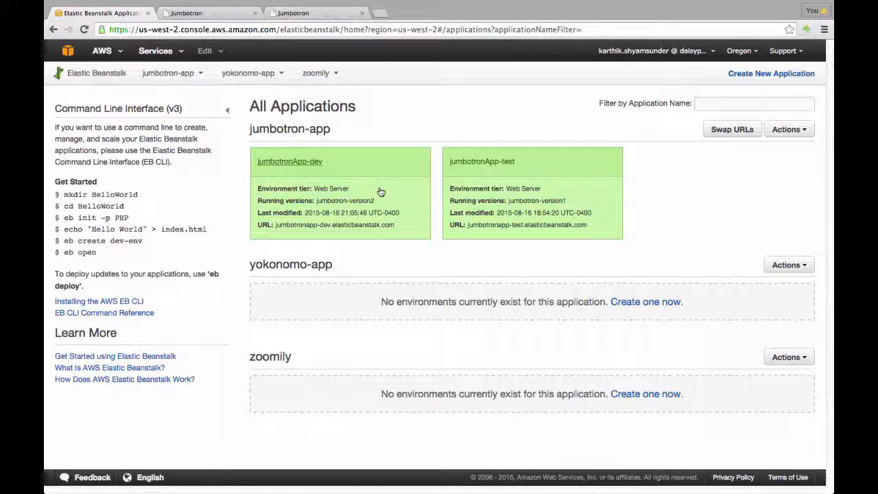
click(343, 175)
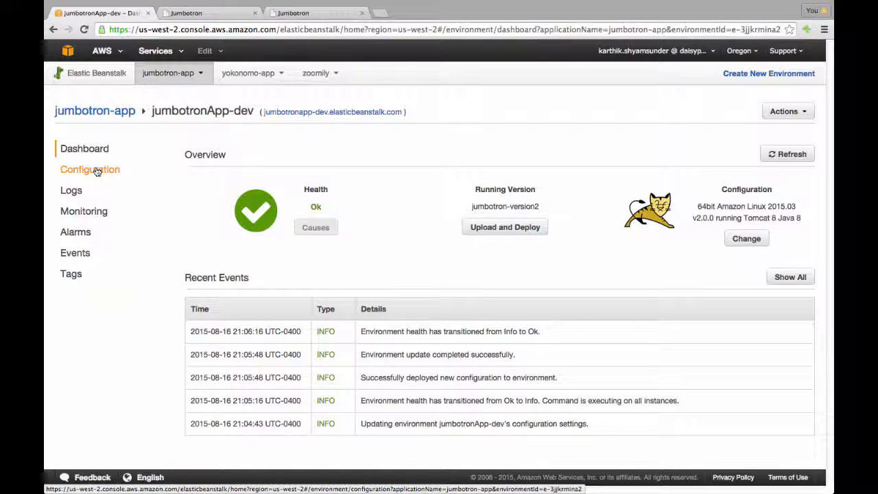
click(97, 172)
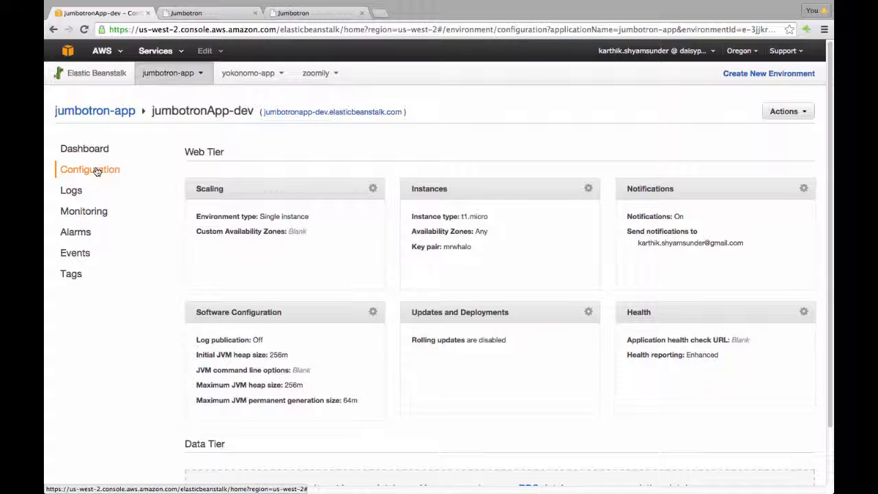
scroll(144, 250, down, 1)
scroll(144, 249, up, 1)
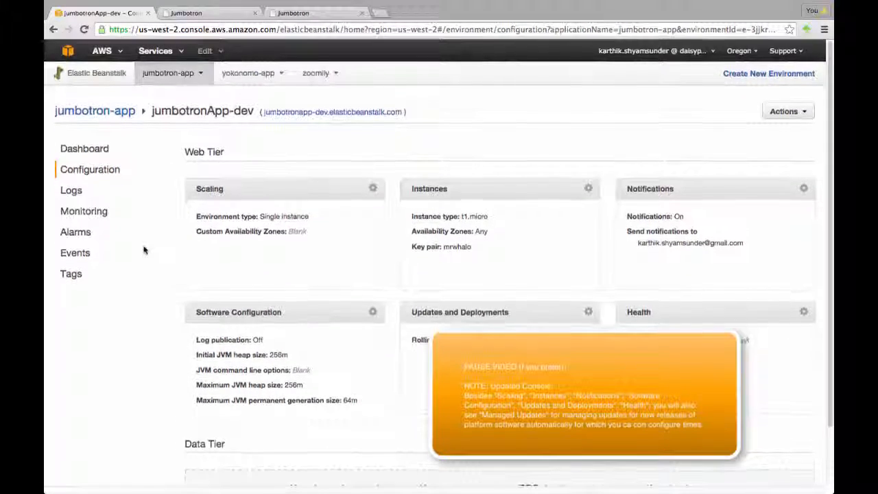
scroll(144, 250, down, 1)
scroll(144, 250, up, 1)
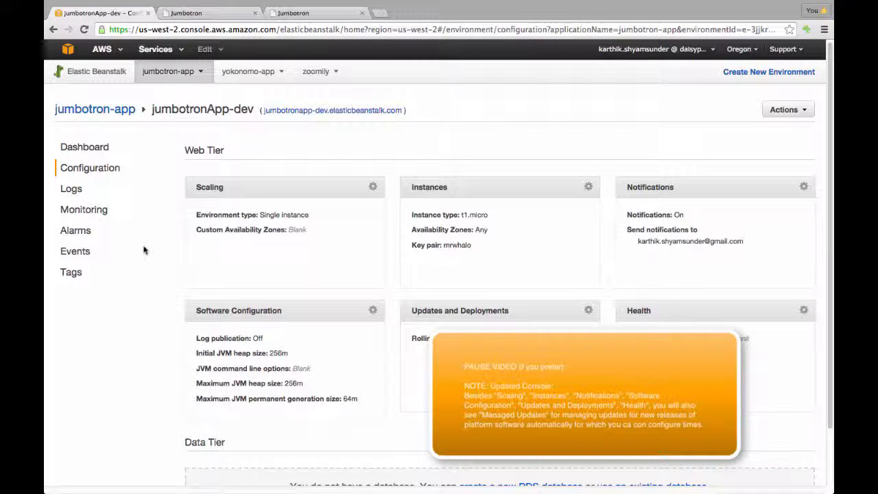
- Review the environment type and time-based scaling options in the Scaling settings, then leave without applying changes
click(373, 186)
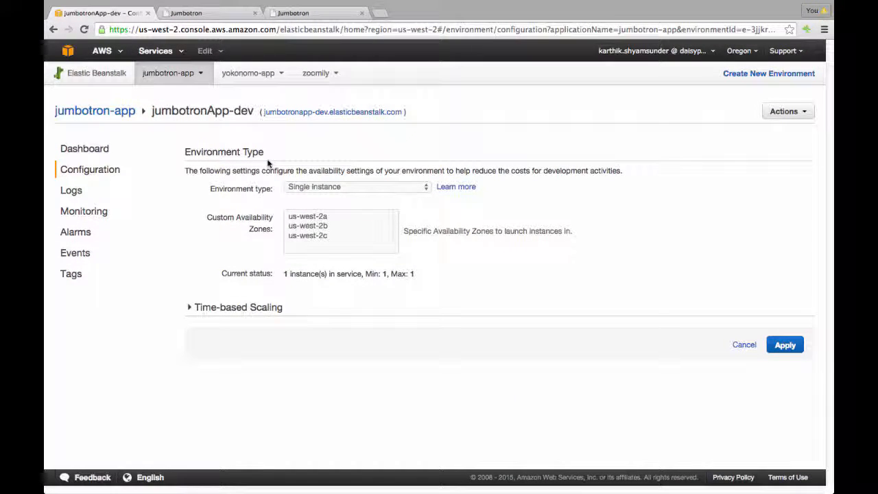
click(316, 187)
click(246, 211)
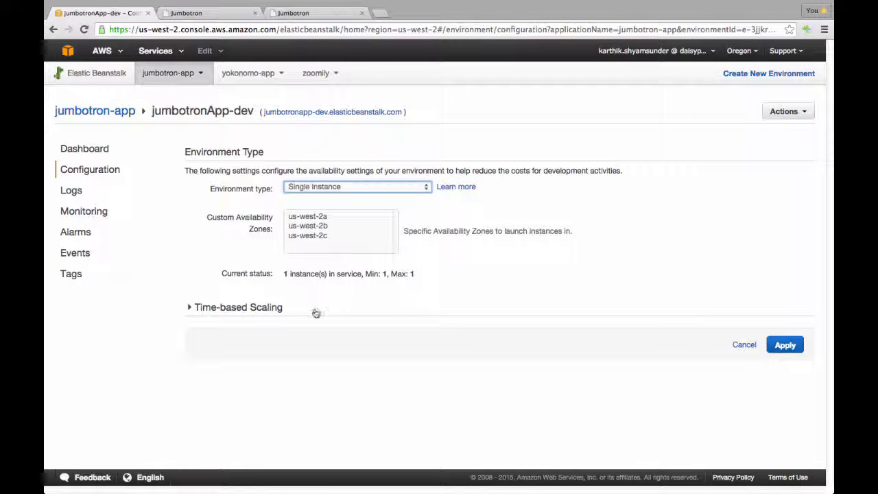
click(190, 310)
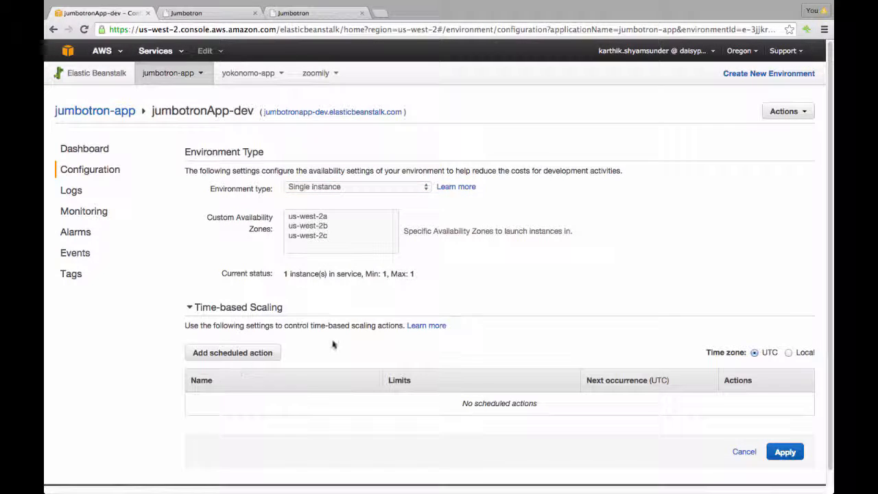
scroll(349, 334, down, 1)
scroll(350, 335, up, 1)
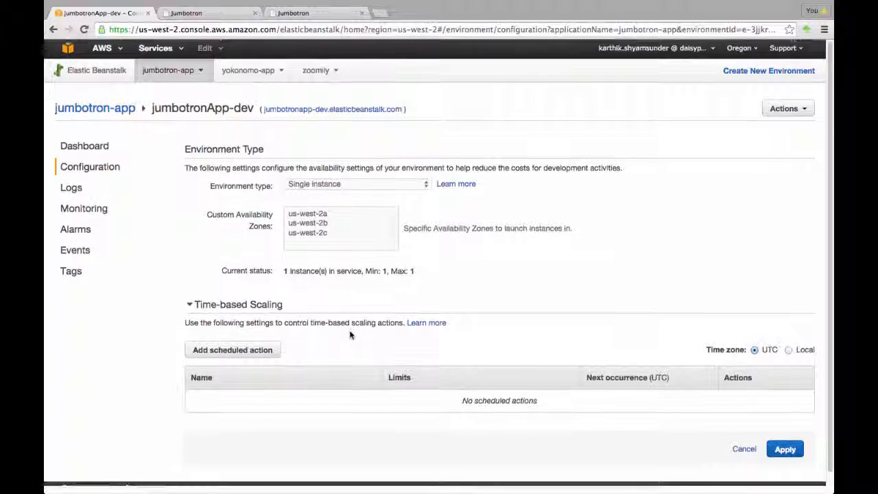
scroll(350, 335, down, 1)
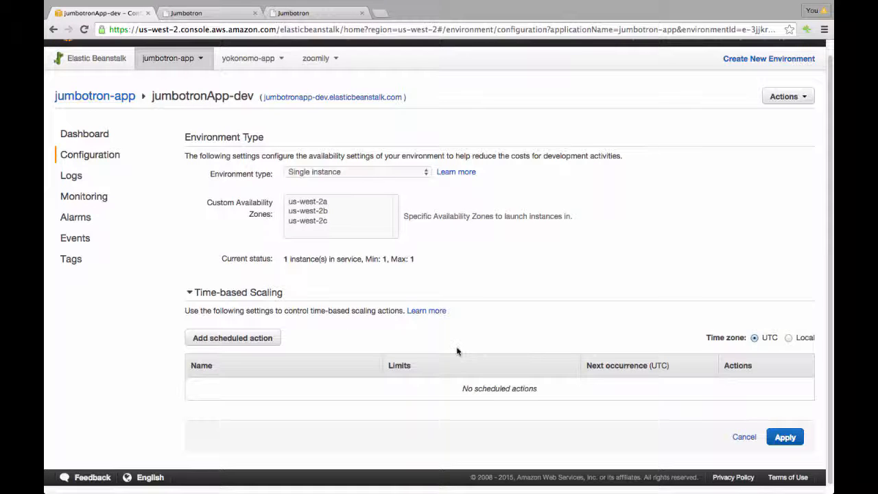
click(744, 439)
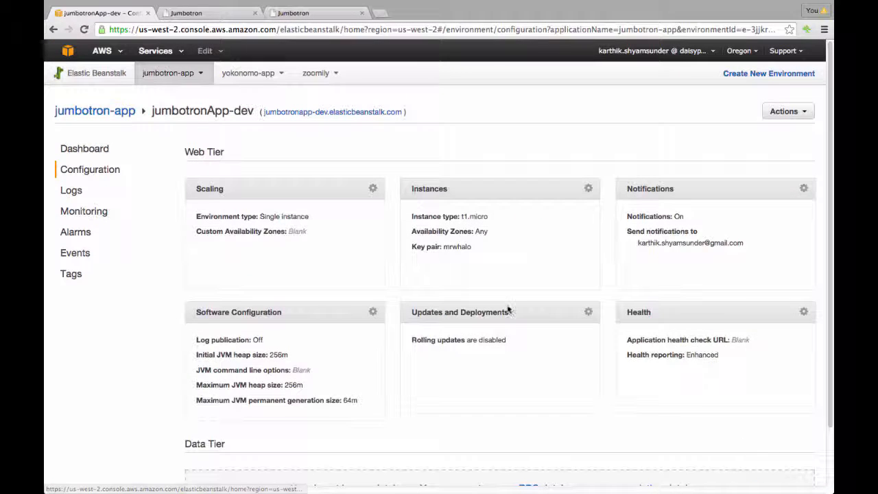
- Review the Instances settings, including the available instance types and root volume options, and leave without applying changes
click(588, 191)
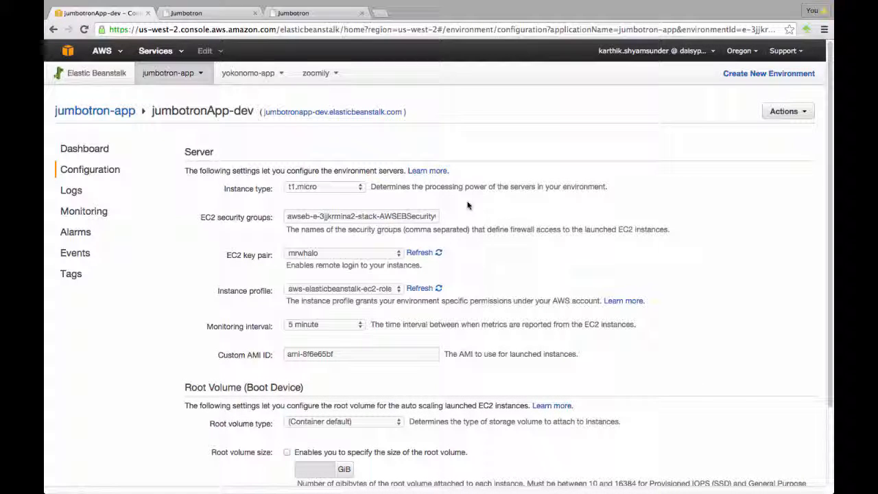
click(350, 193)
click(351, 191)
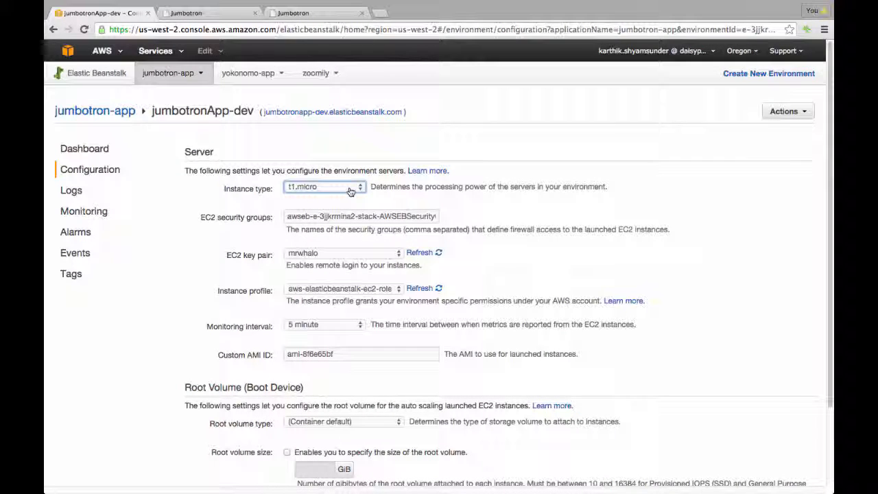
click(339, 190)
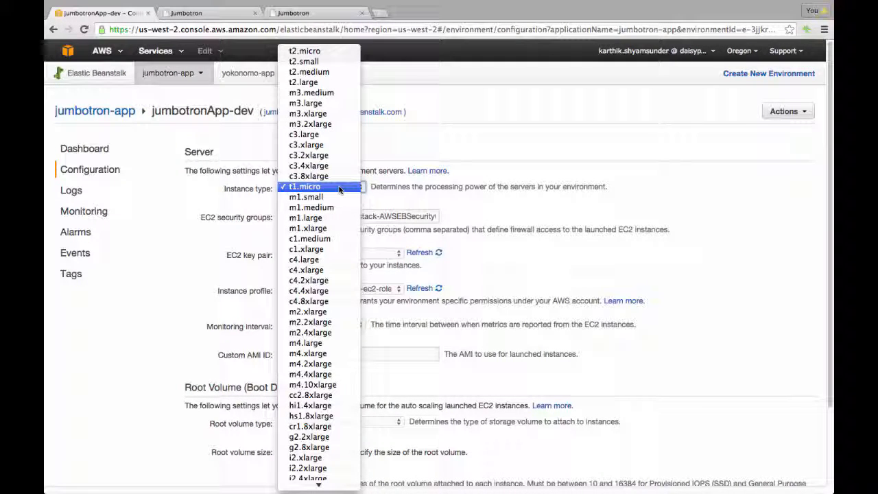
click(405, 193)
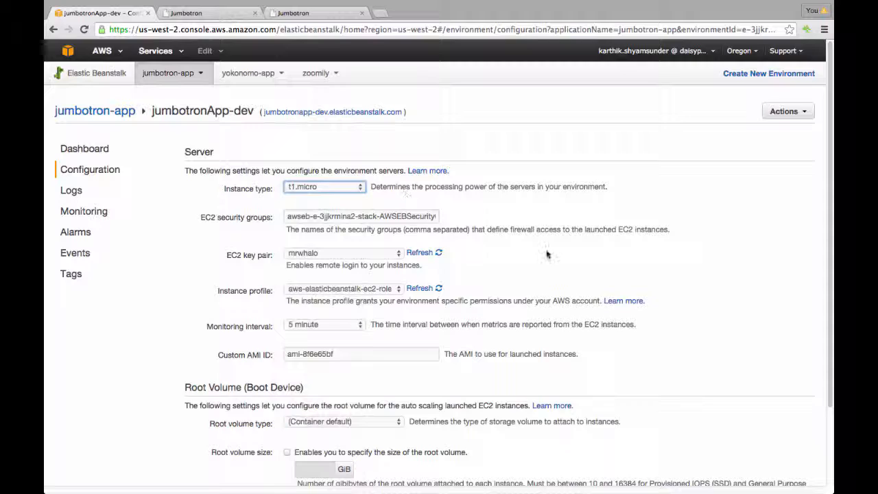
scroll(547, 254, down, 3)
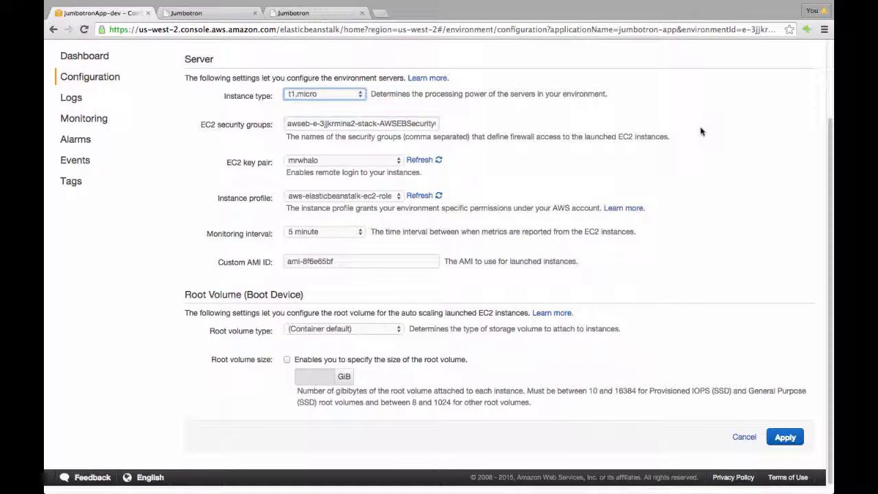
scroll(701, 131, up, 2)
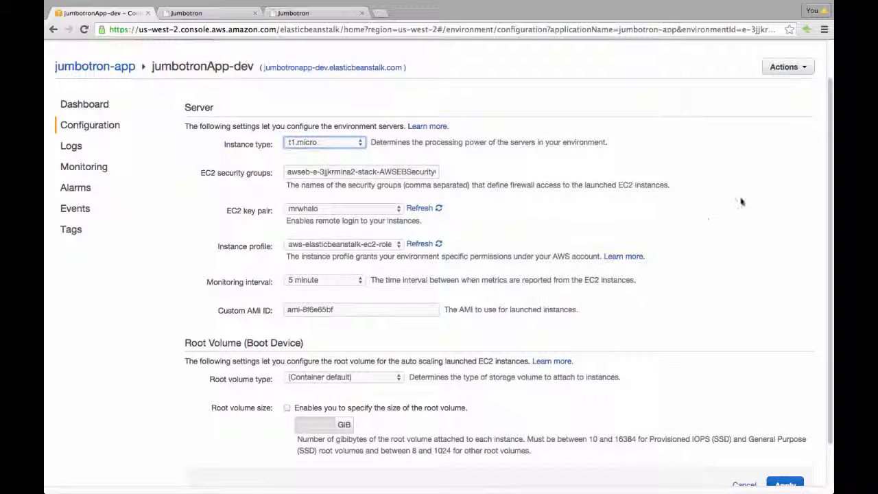
scroll(743, 308, down, 2)
click(742, 433)
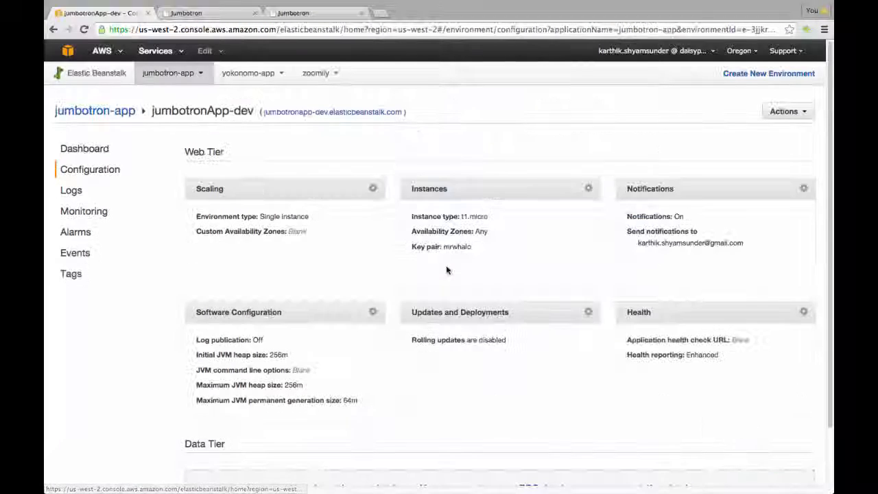
- Review the e-mail address field in the Notifications settings and leave without applying changes
click(804, 190)
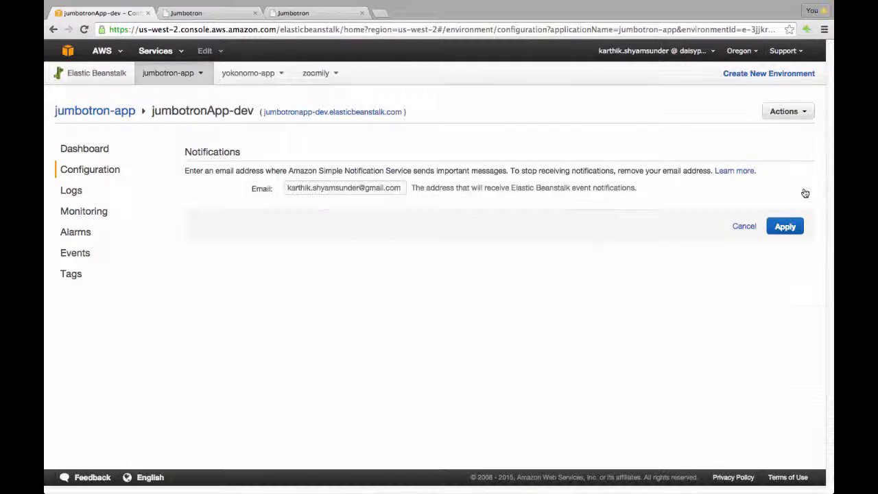
triple_click(319, 183)
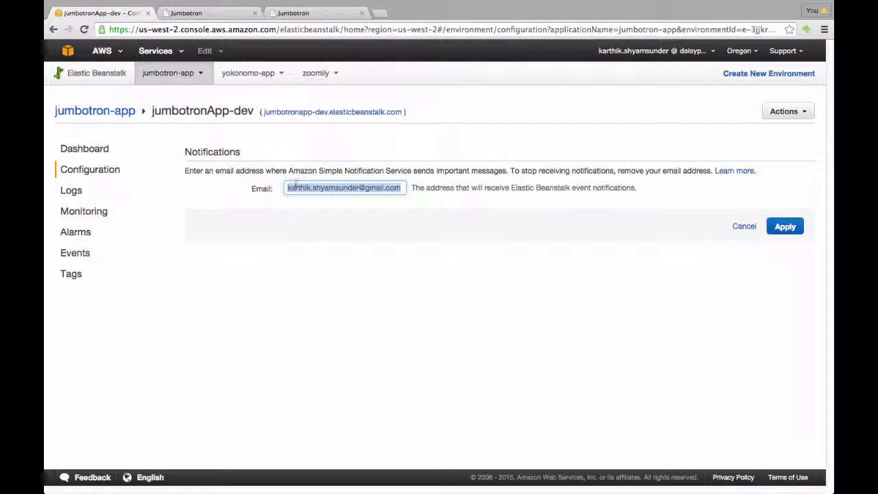
click(388, 187)
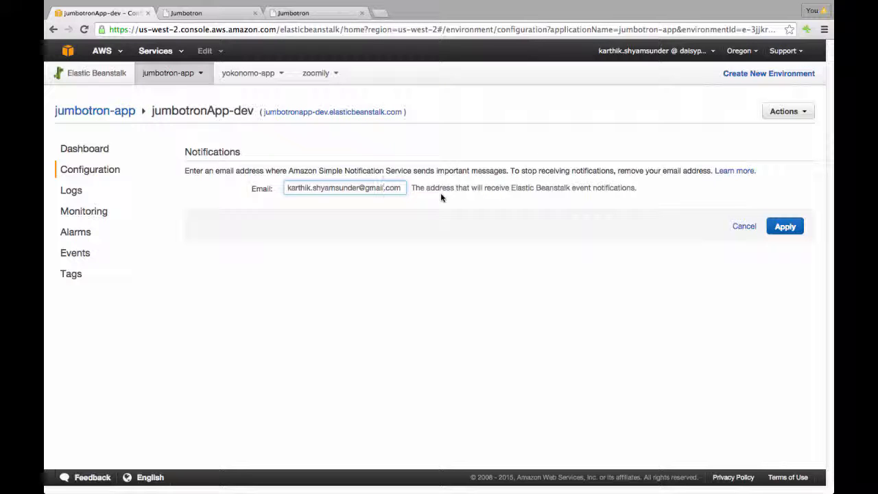
click(742, 229)
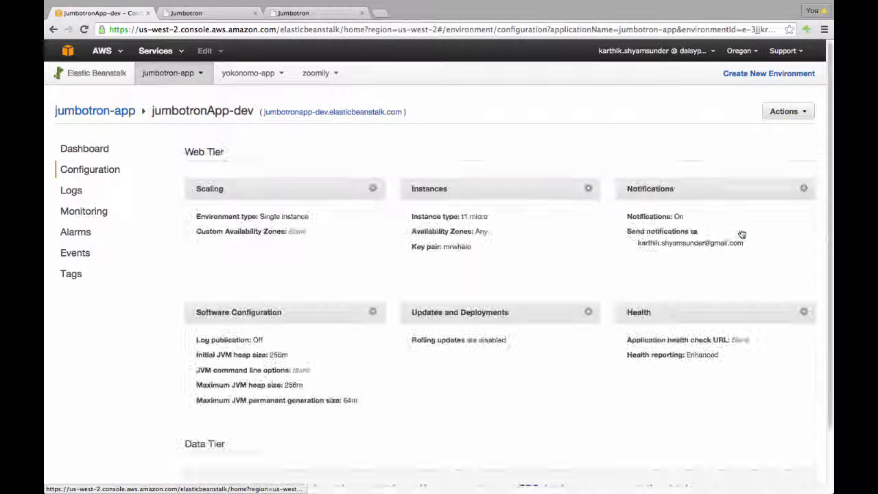
- Review the container, log and environment property options in Software Configuration, and leave without applying changes
click(373, 312)
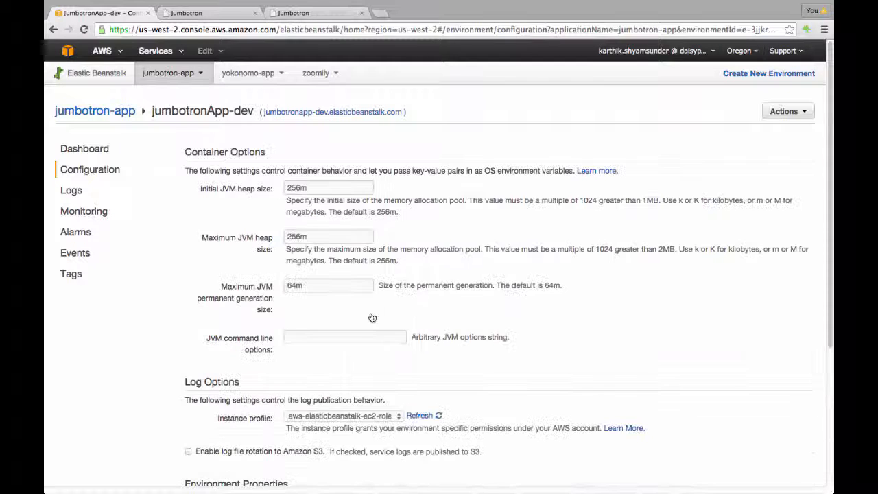
scroll(467, 226, down, 3)
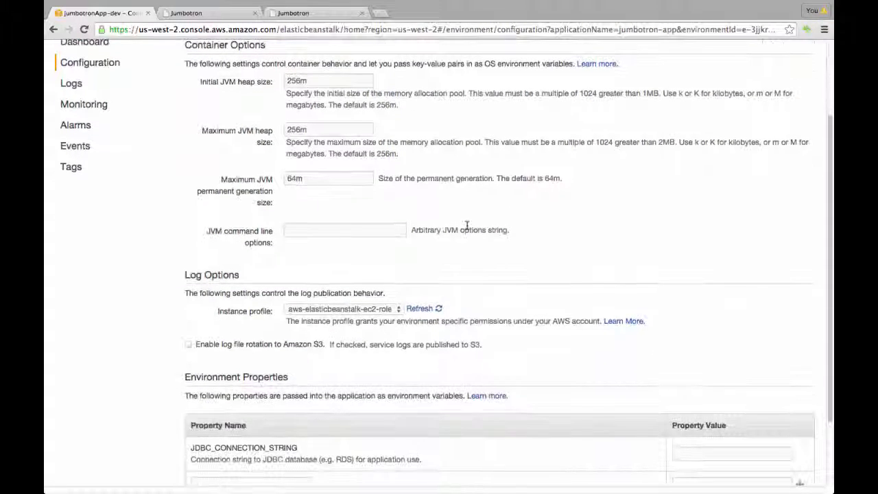
scroll(466, 227, up, 3)
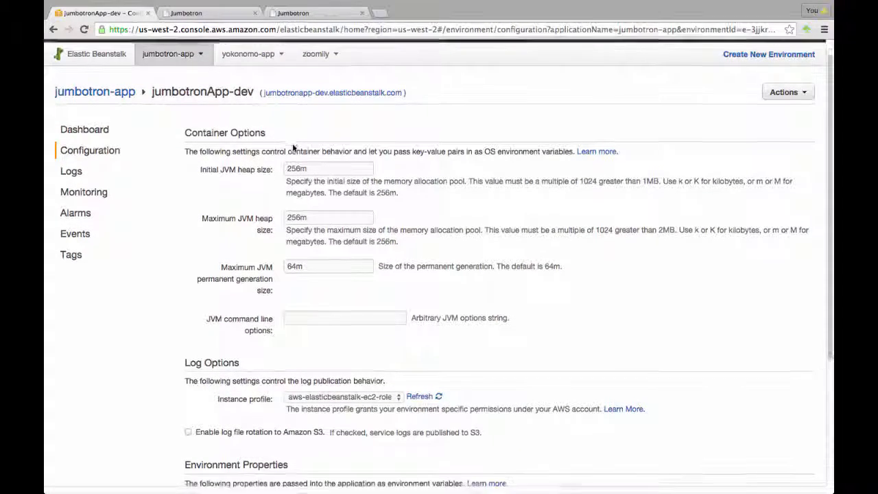
scroll(294, 143, down, 3)
scroll(295, 142, up, 2)
scroll(295, 143, down, 5)
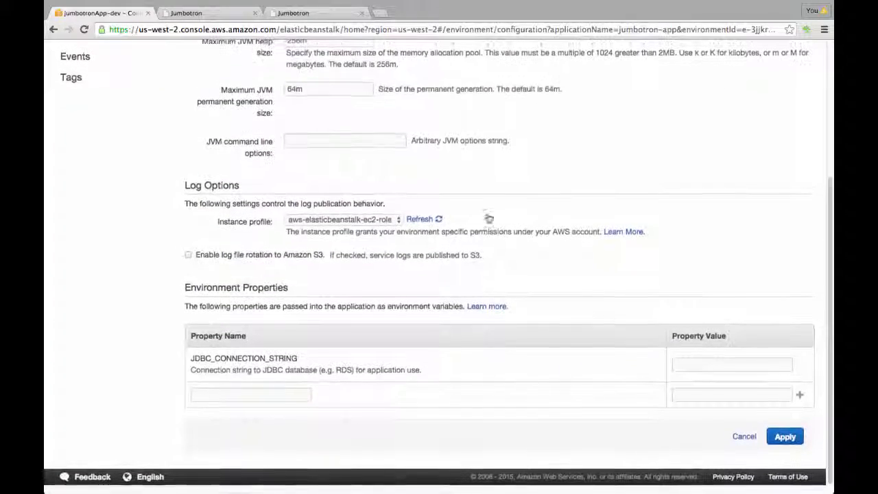
click(744, 438)
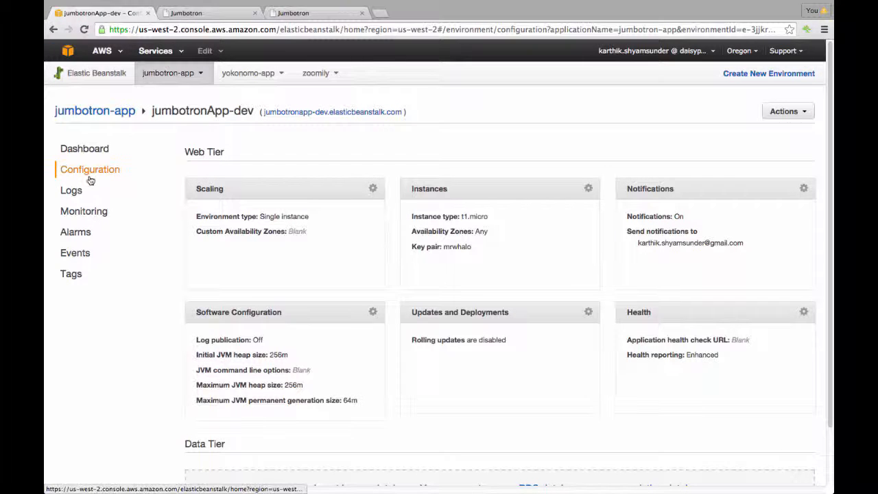
- Request the last 100 lines of logs for the jumbotronApp-dev environment
click(76, 192)
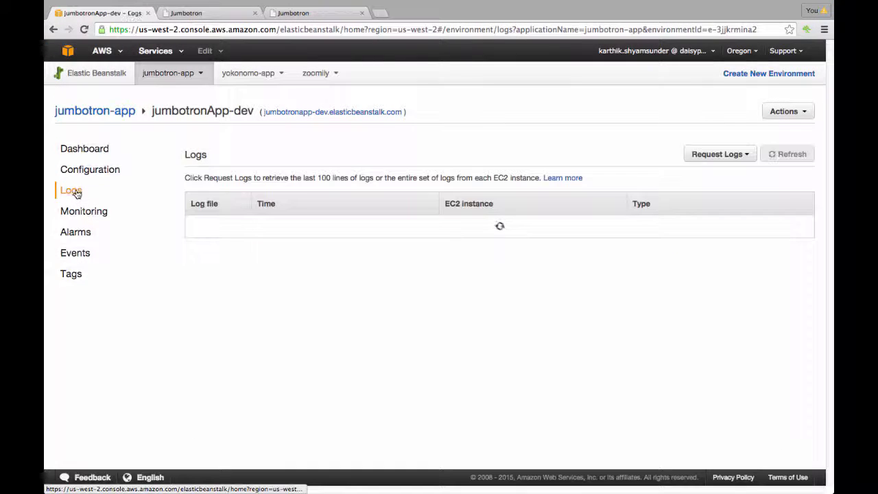
click(720, 160)
click(707, 173)
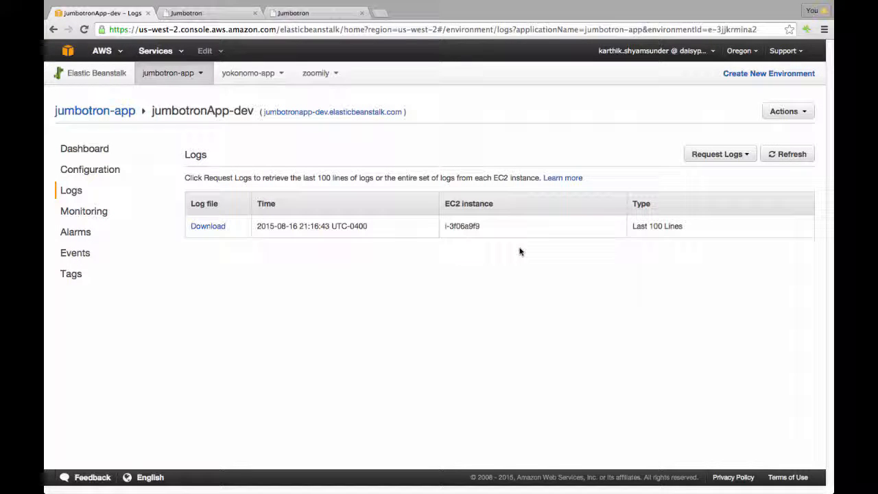
- Open the retrieved log file and examine its eb-version-deployment and Tomcat host-manager sections
click(204, 227)
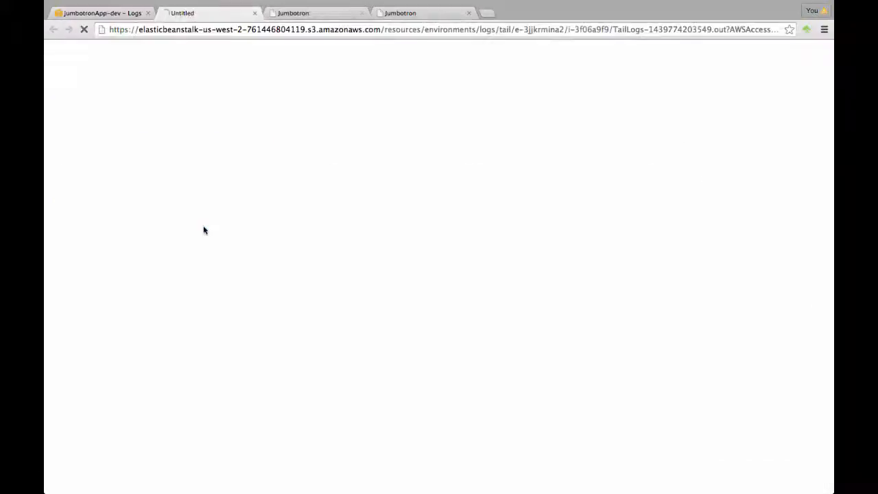
scroll(203, 229, down, 15)
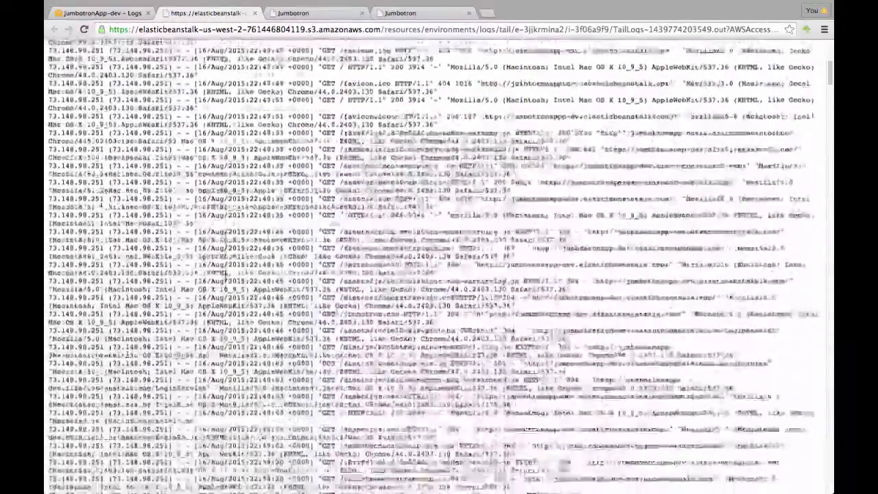
scroll(48, 67, up, 15)
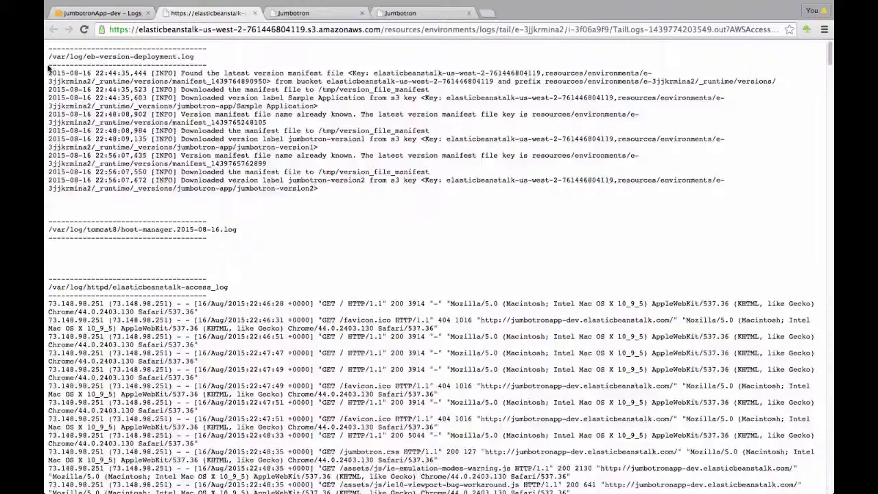
triple_click(50, 67)
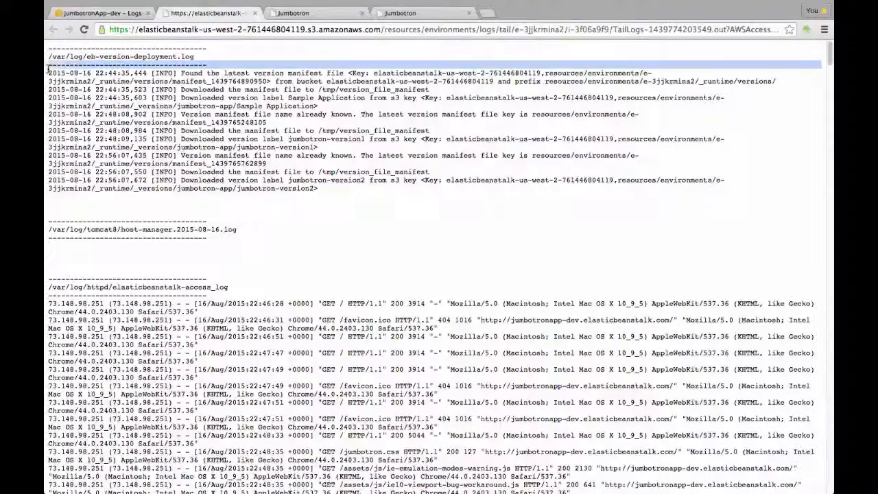
triple_click(84, 57)
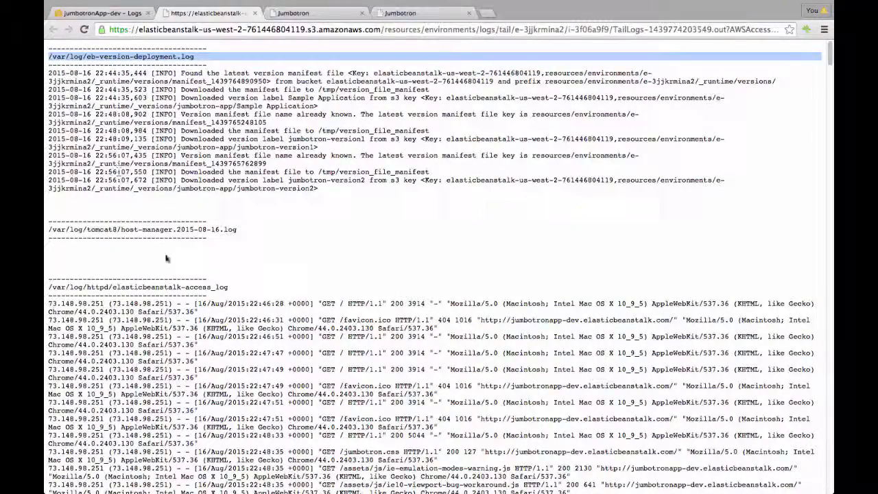
triple_click(137, 229)
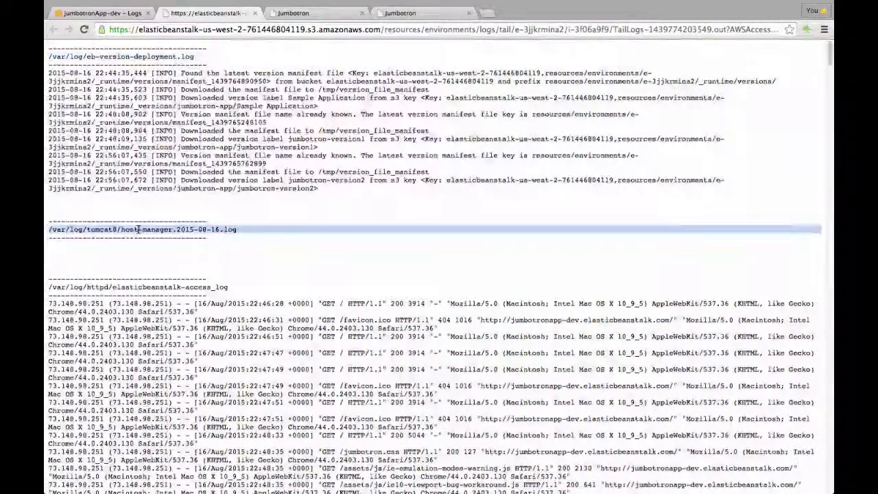
- Read through the access log and Tomcat catalina sections of the retrieved log file, and close the file
triple_click(161, 57)
scroll(207, 175, down, 2)
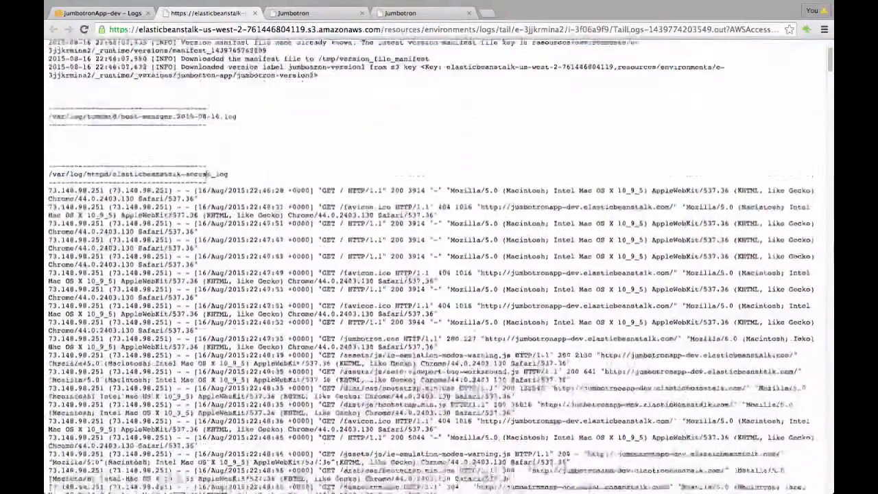
scroll(208, 174, down, 3)
scroll(208, 176, up, 4)
scroll(206, 178, down, 6)
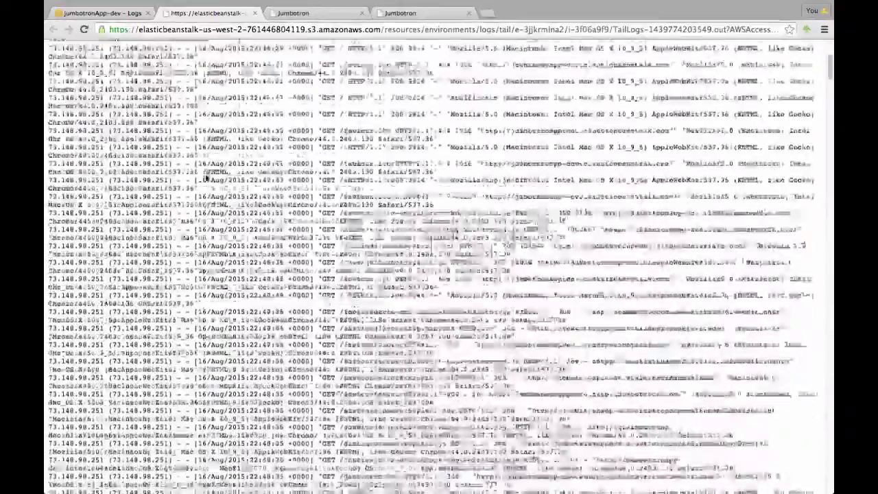
scroll(206, 178, down, 10)
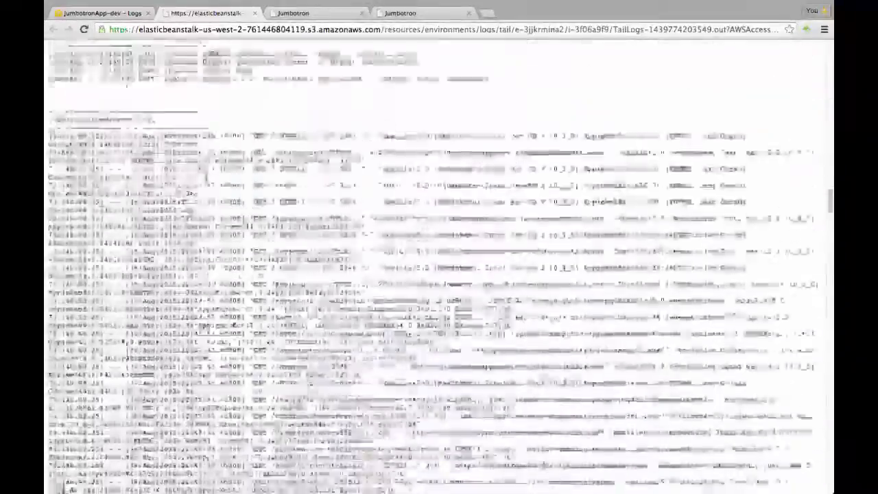
scroll(206, 179, up, 10)
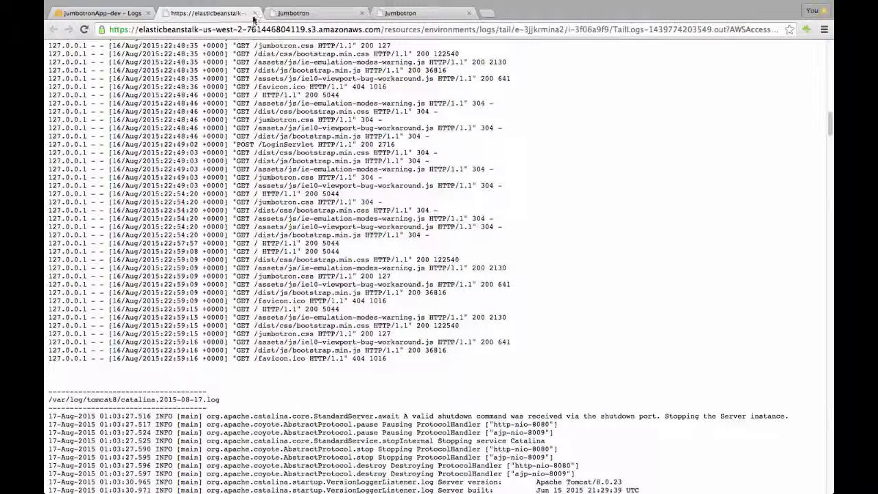
click(255, 13)
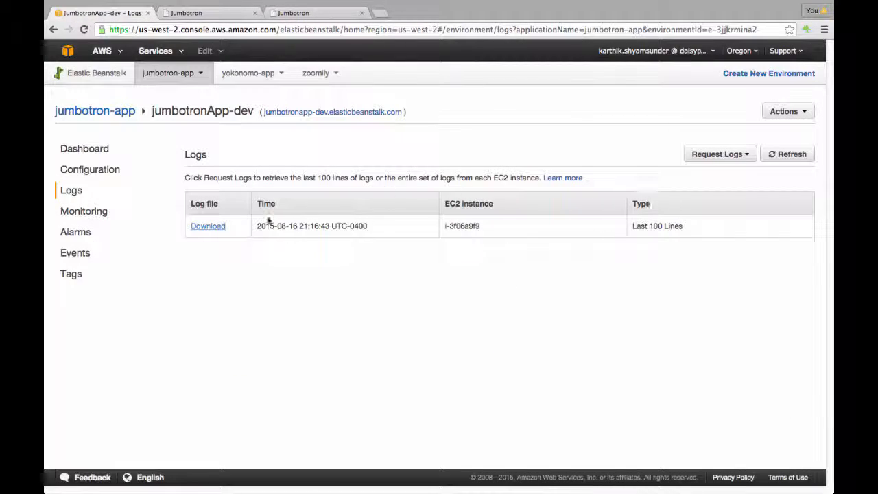
- Reopen and close the retrieved log file, and check the available log request types without requesting more logs
click(214, 230)
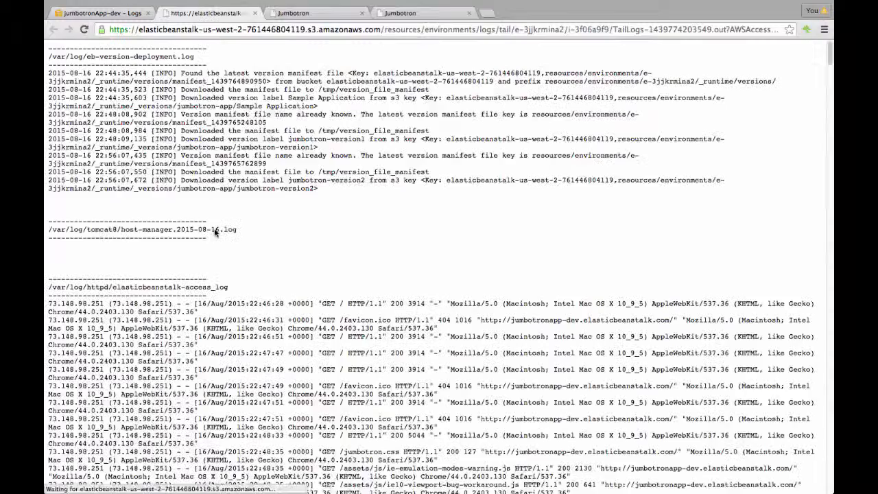
click(253, 13)
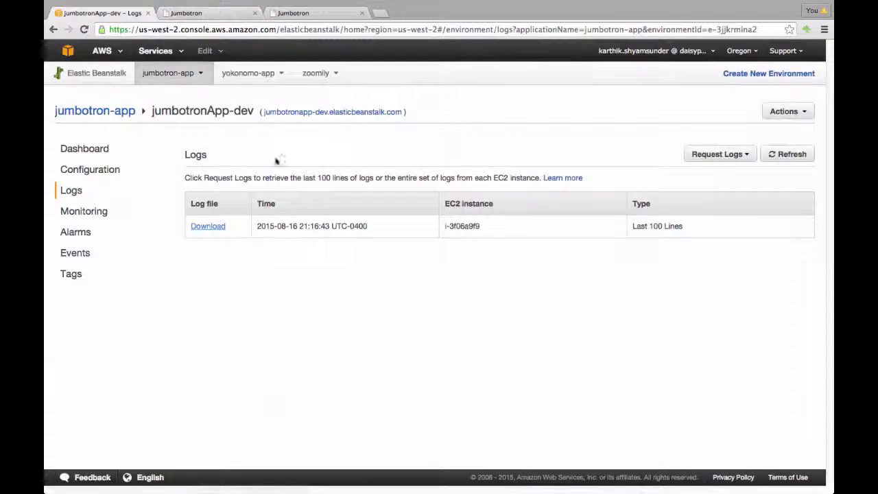
click(713, 154)
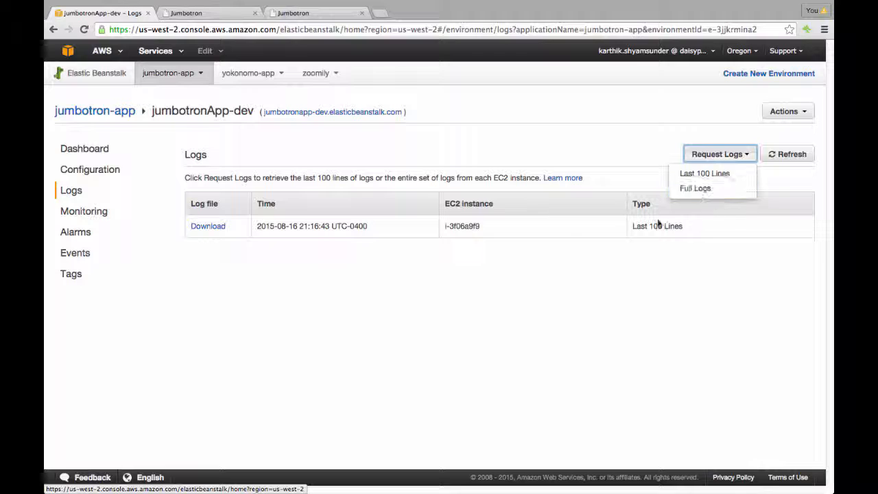
click(561, 276)
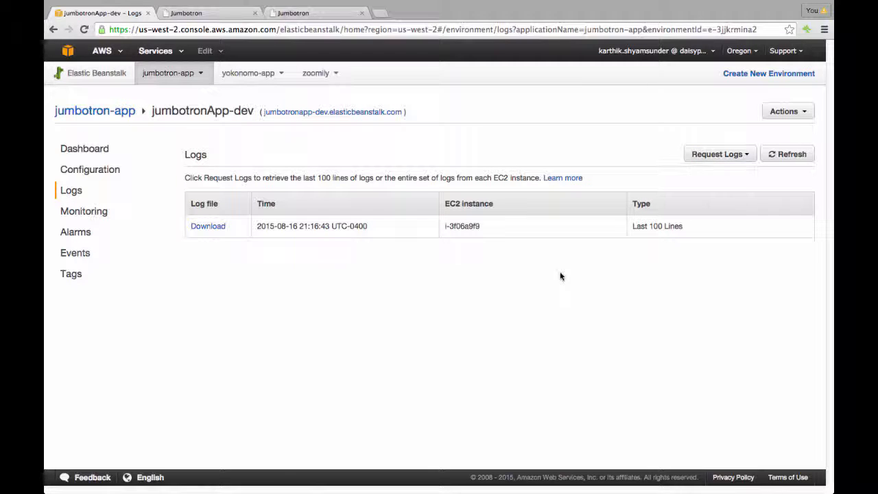
- Review the monitoring overview and the health, CPU and network graphs of the jumbotronApp-dev environment
click(84, 212)
scroll(642, 321, down, 1)
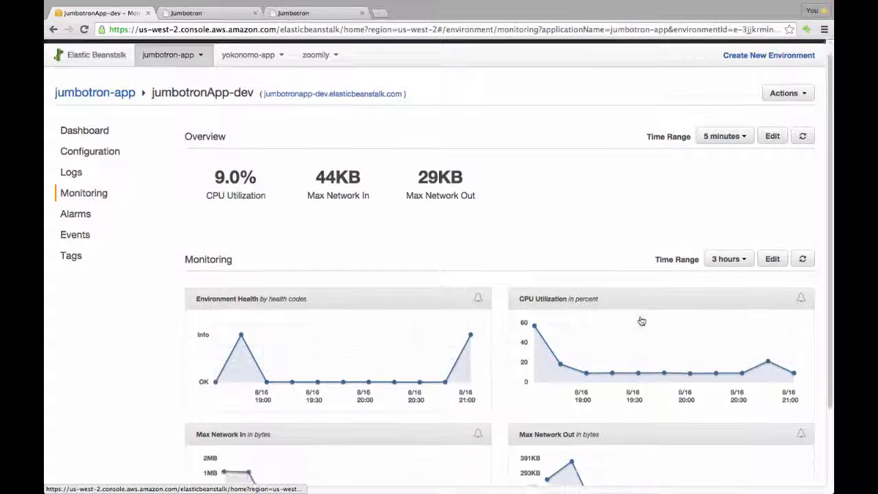
scroll(641, 321, down, 3)
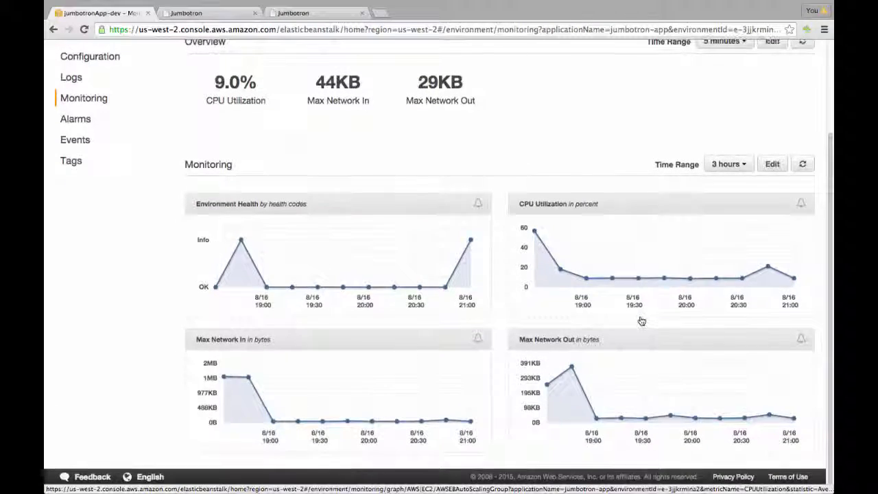
scroll(642, 321, up, 3)
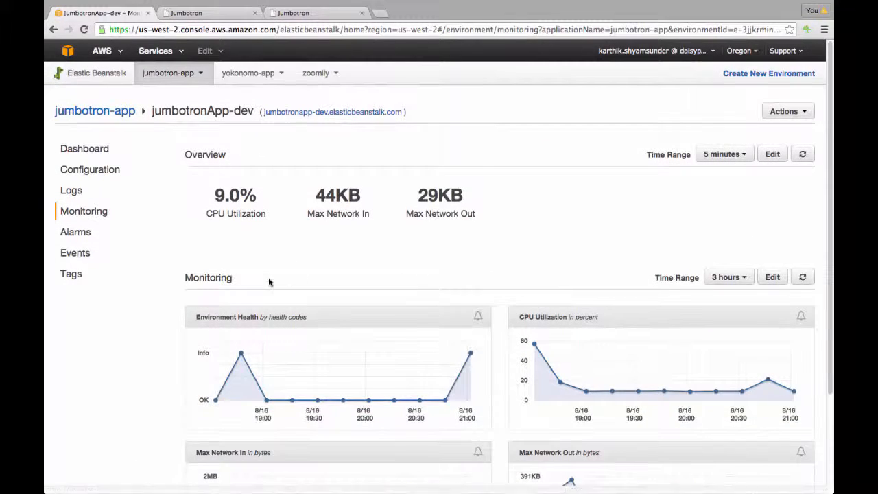
scroll(310, 309, down, 3)
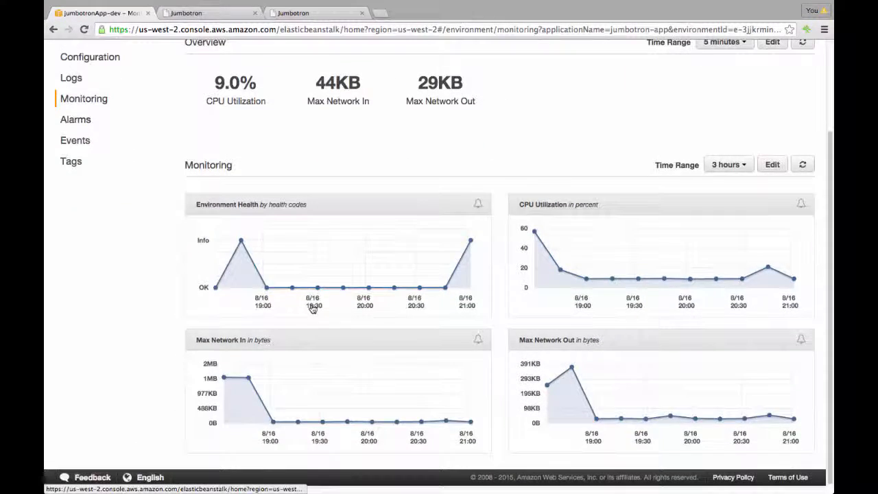
scroll(295, 308, up, 3)
- Review the alarms, events and tags of the jumbotronApp-dev environment, including the value of the env tag
click(76, 233)
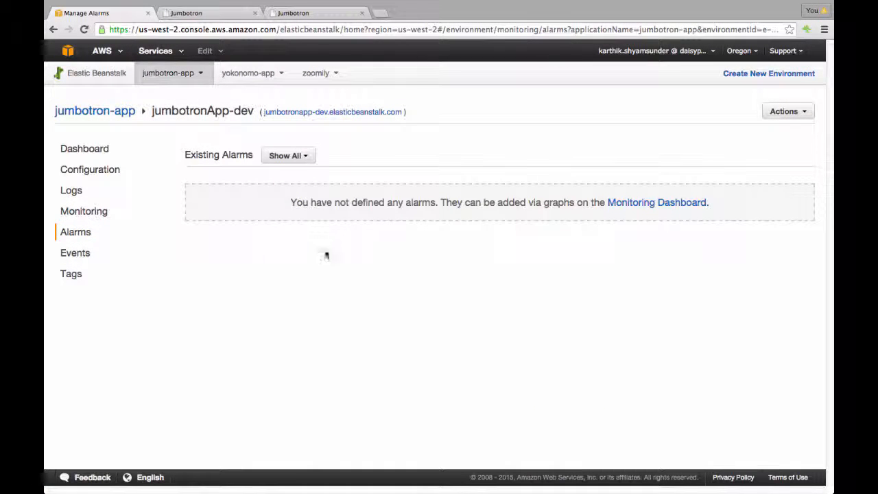
click(76, 253)
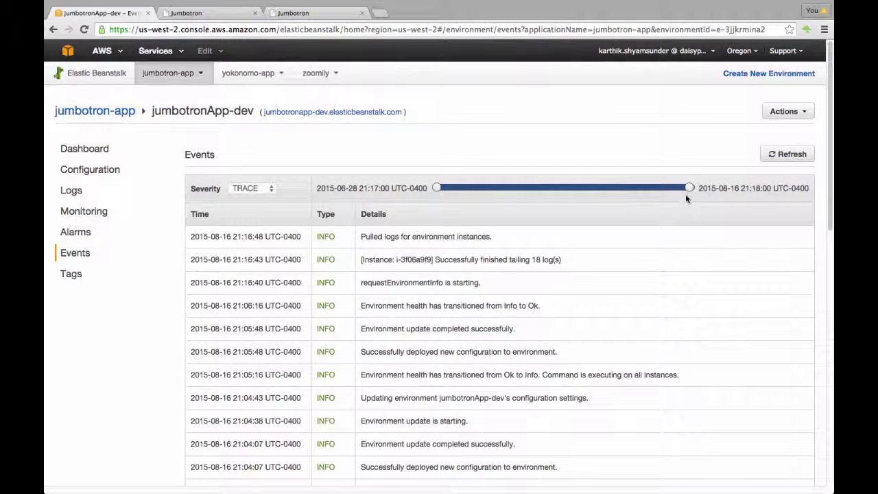
drag(688, 190, 711, 186)
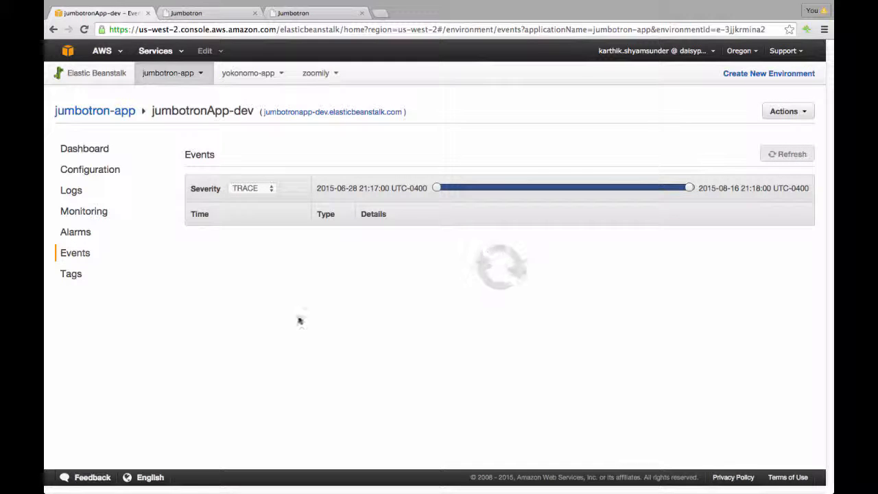
click(70, 274)
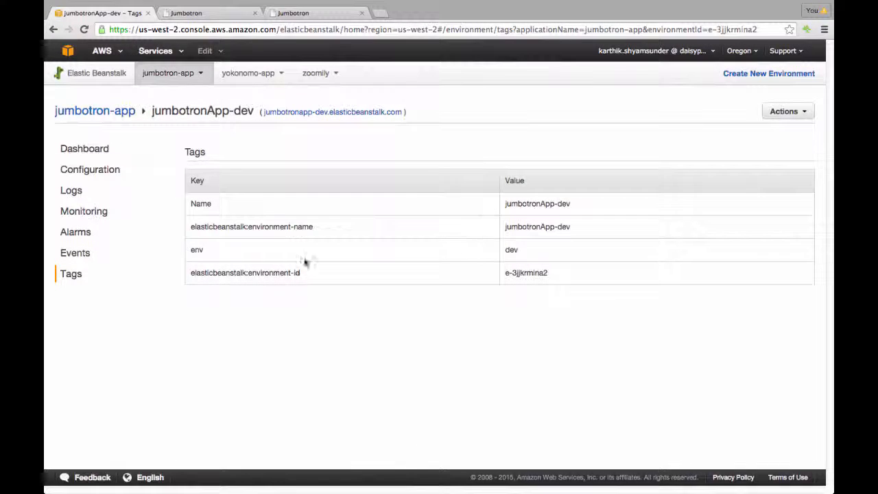
double_click(512, 249)
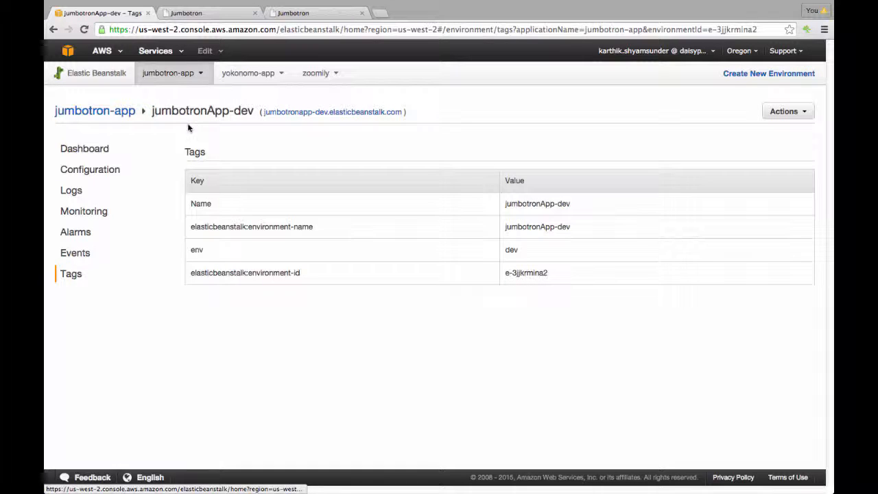
- Switch to the jumbotronApp-test environment and look through its configuration, logs, monitoring, alarms, events and tags, ending on its dashboard
click(199, 79)
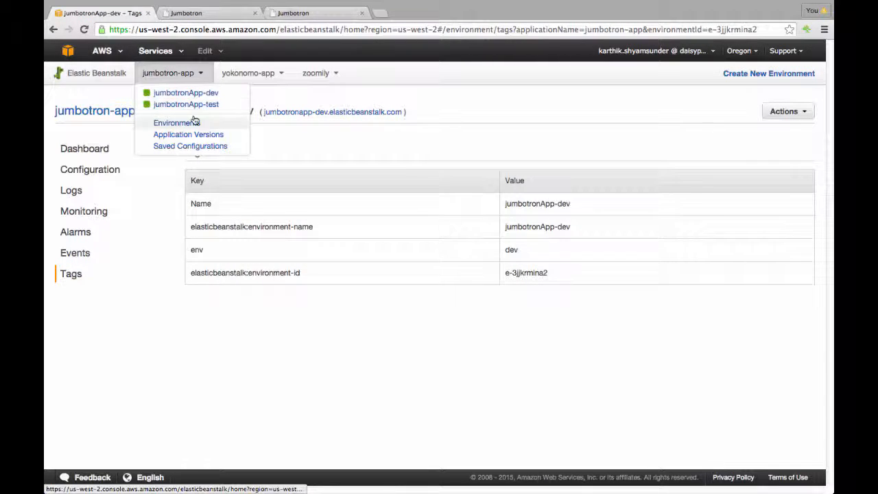
click(192, 106)
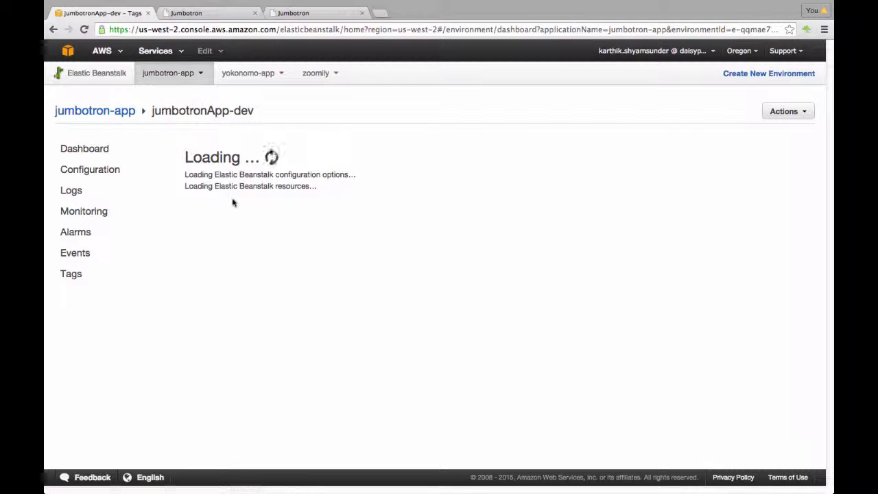
click(89, 170)
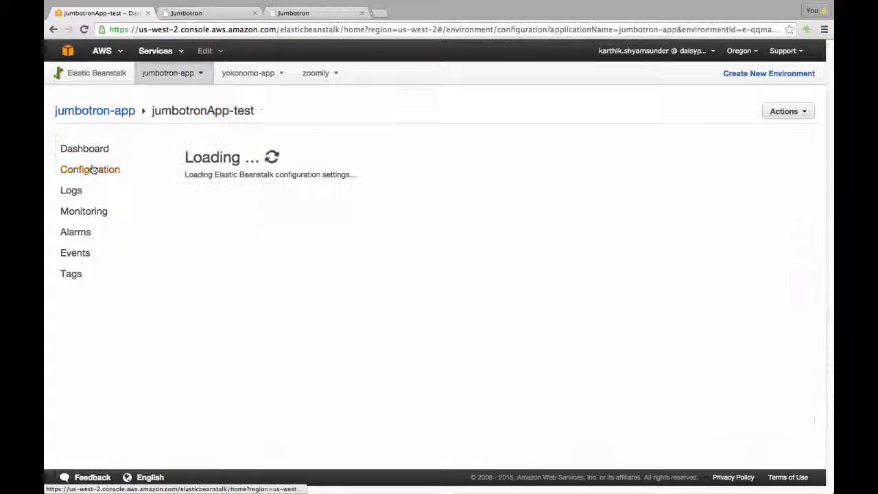
click(73, 192)
click(74, 211)
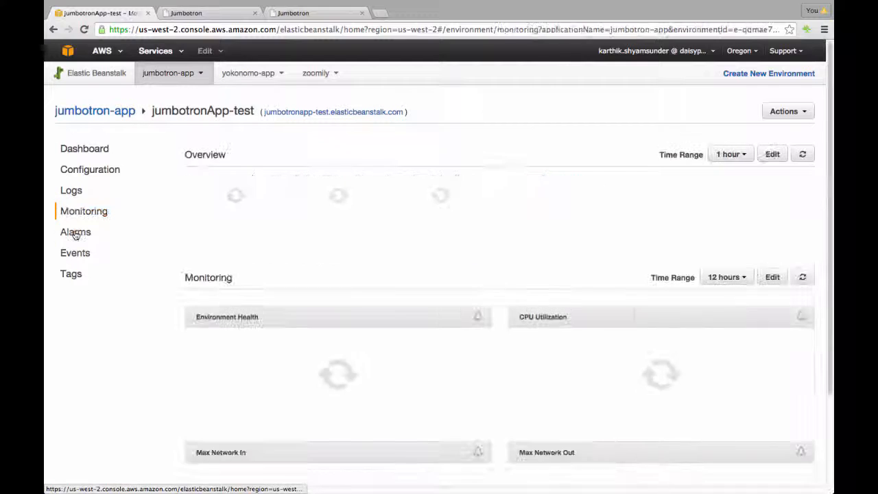
click(77, 233)
click(75, 254)
click(71, 273)
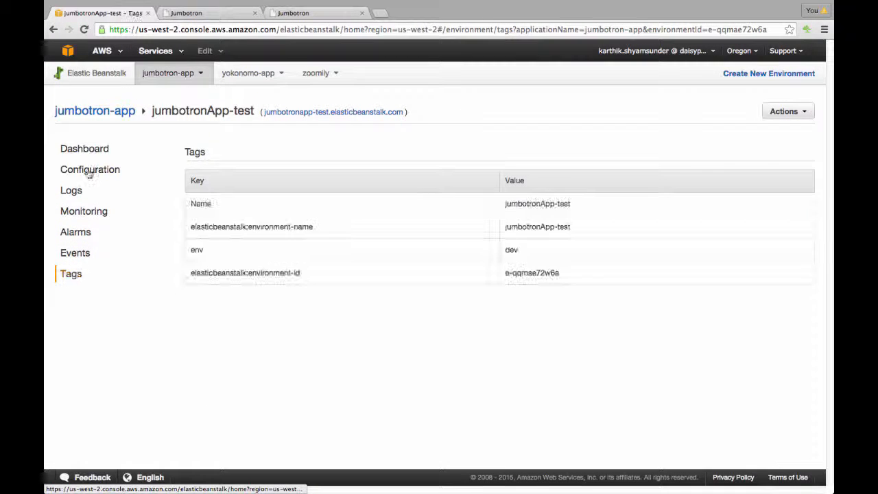
click(86, 150)
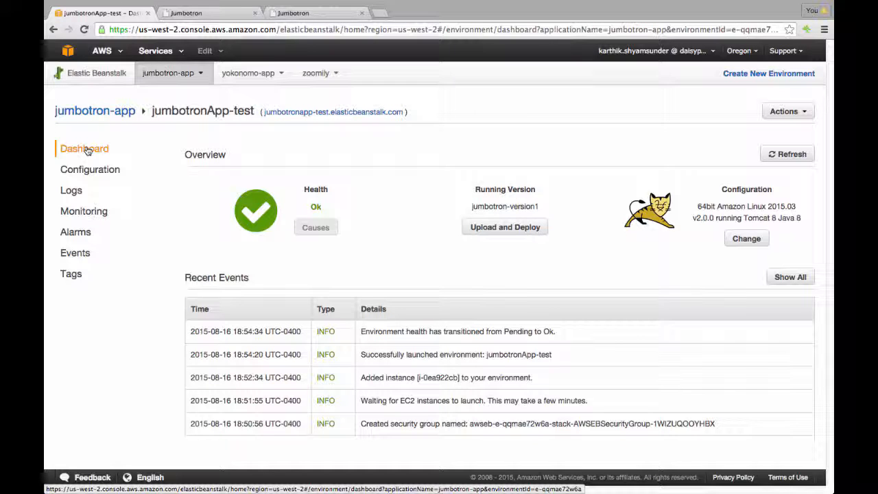
- Return to the jumbotronApp-dev environment and review the JVM heap size options in Software Configuration, leaving without applying changes
click(168, 73)
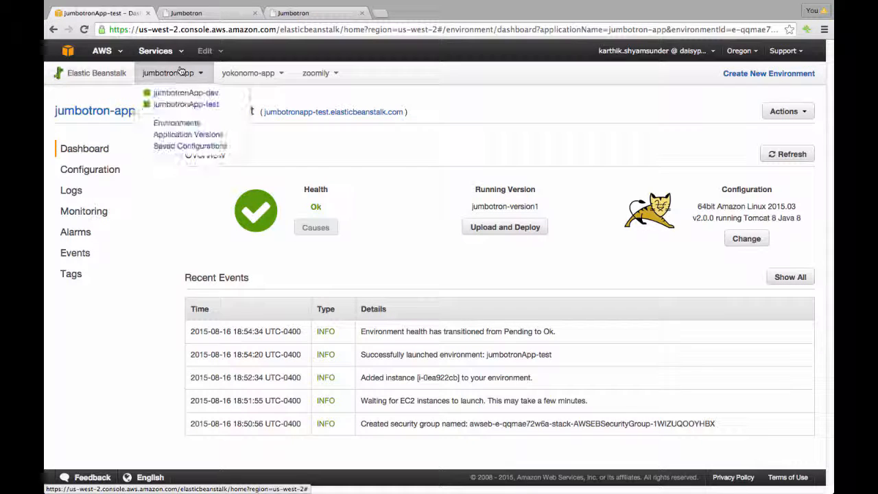
click(180, 94)
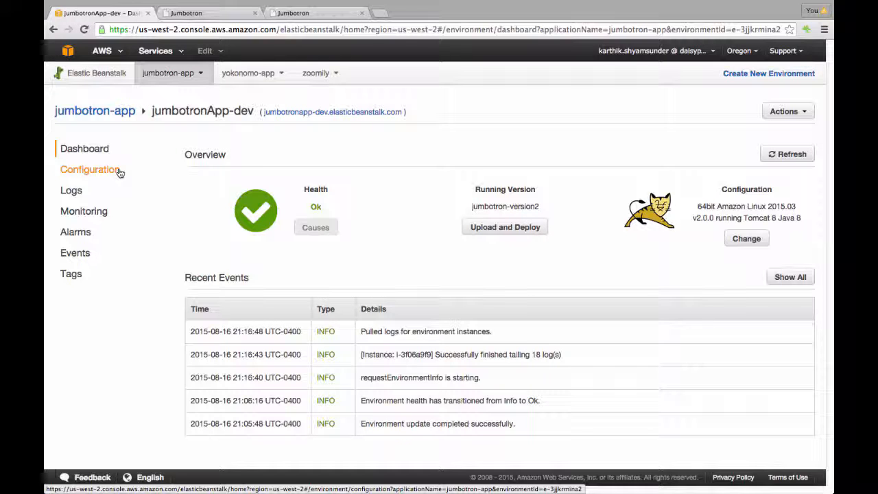
click(94, 175)
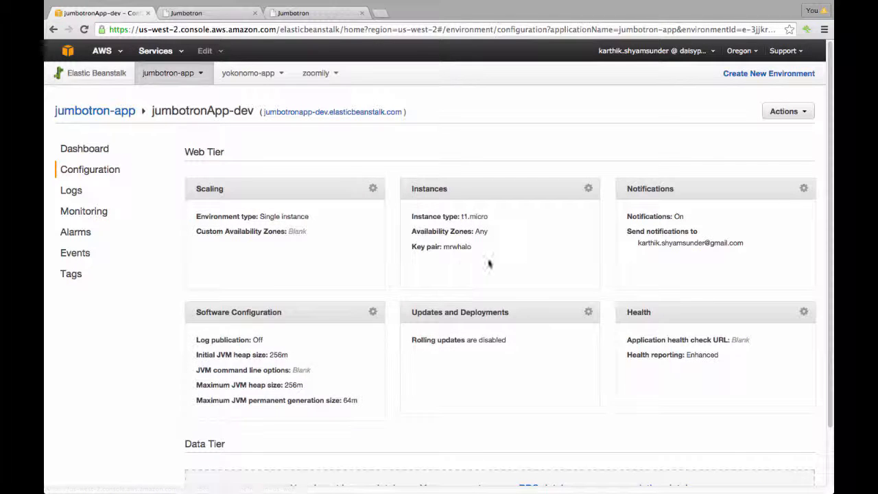
click(372, 313)
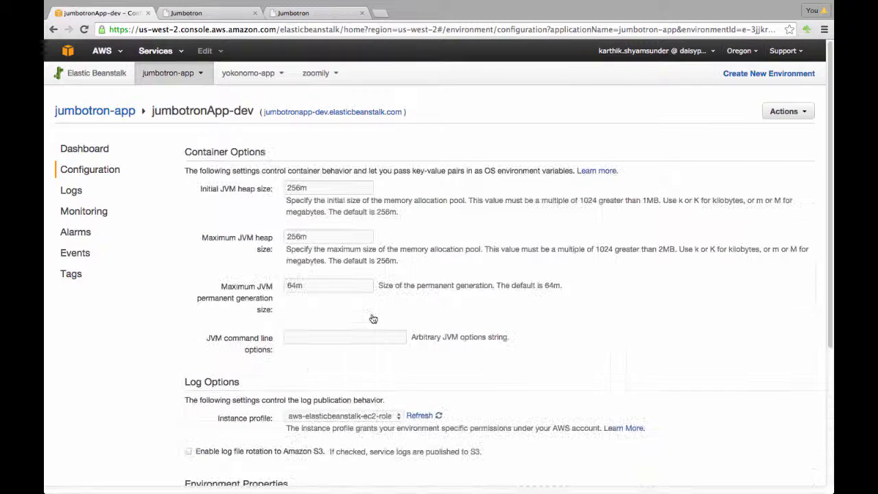
click(291, 188)
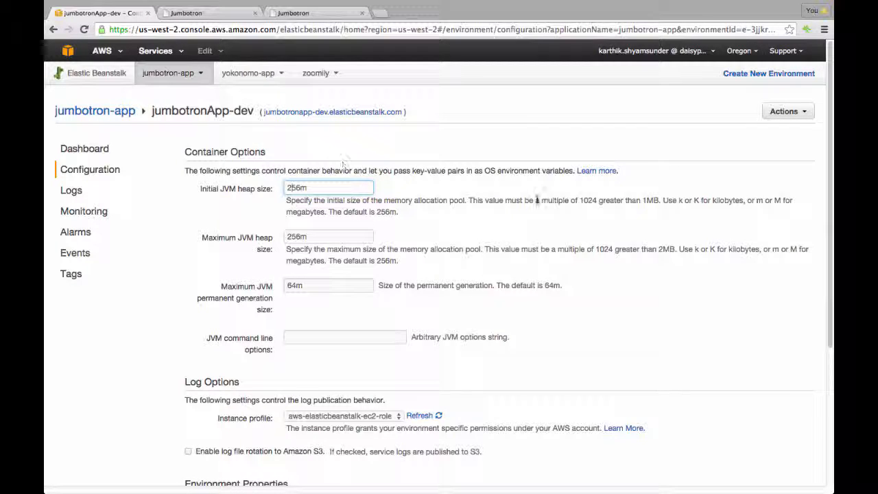
scroll(440, 185, down, 5)
click(743, 443)
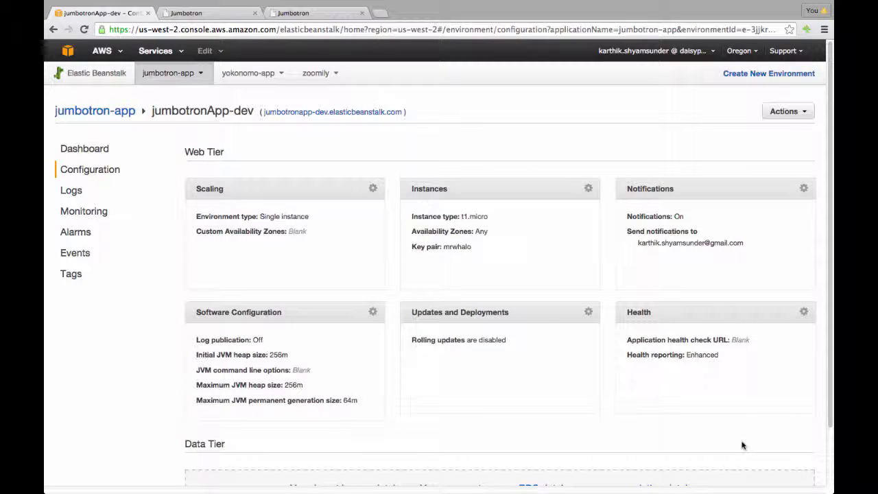
- Select m1.medium as the instance type in the Instances configuration of jumbotronApp-dev
click(588, 190)
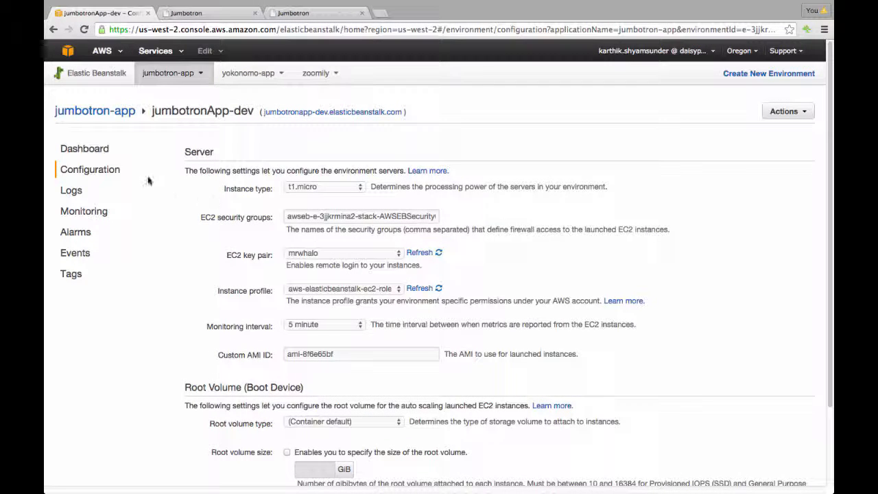
click(96, 170)
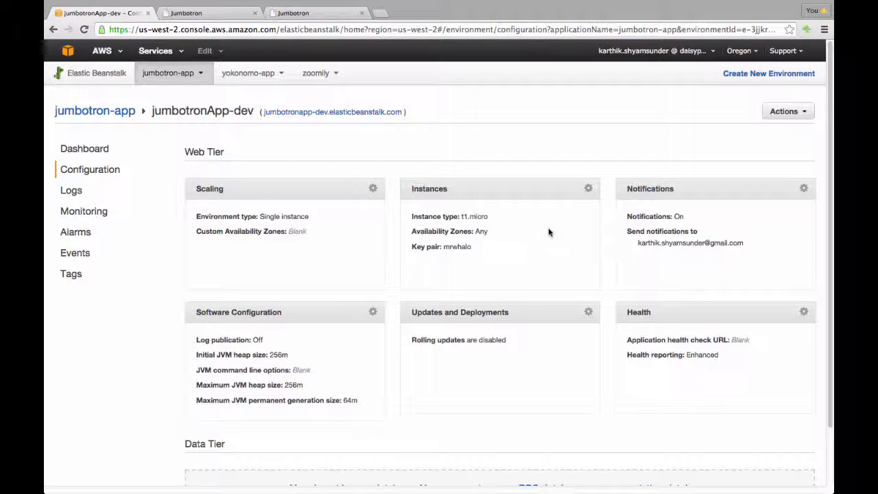
click(588, 188)
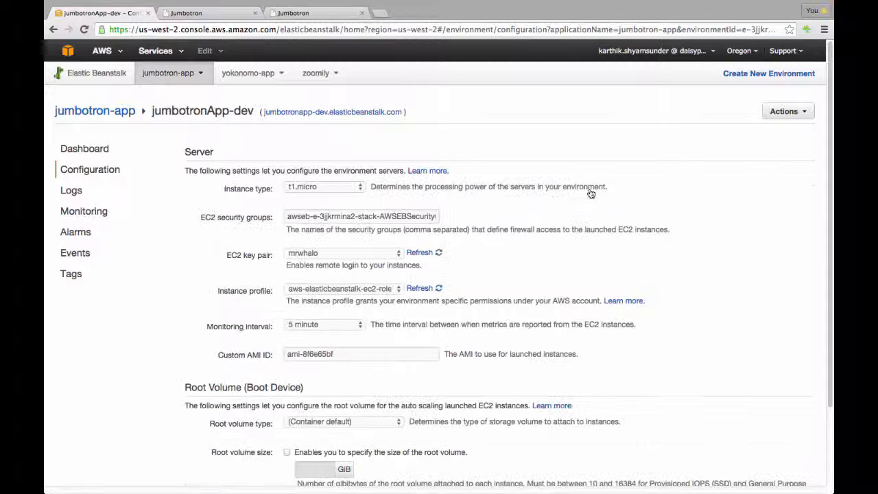
click(319, 189)
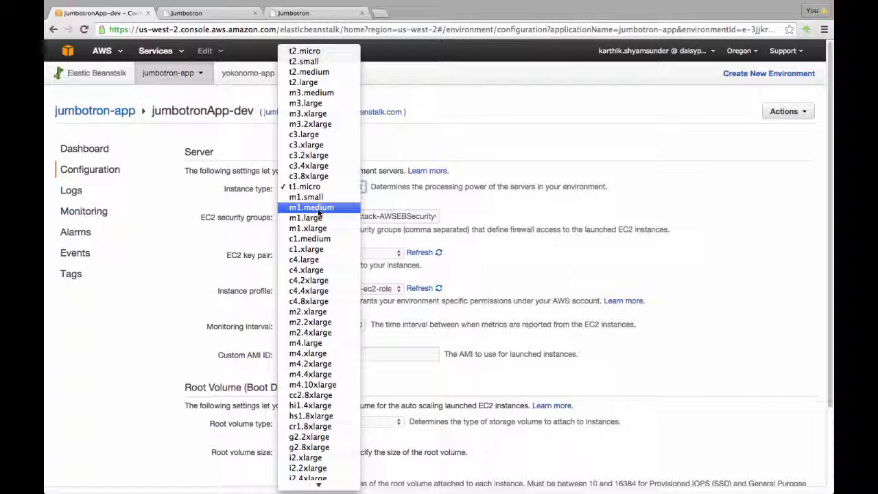
click(318, 207)
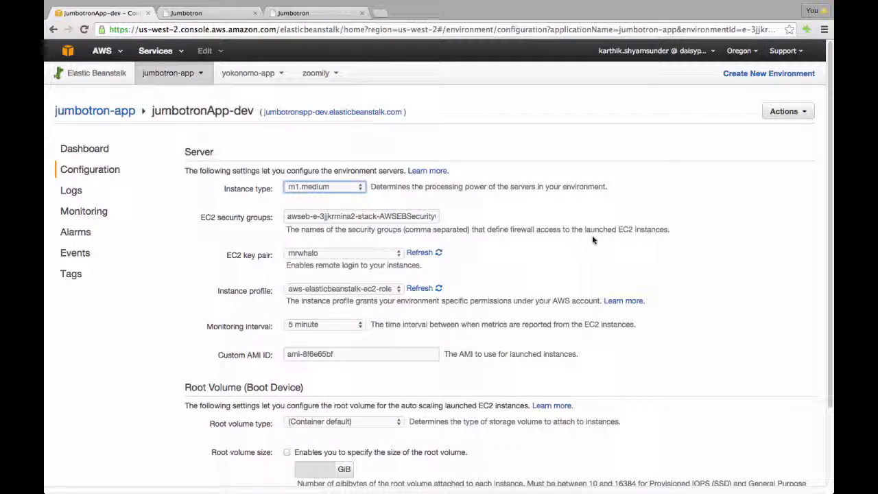
- Apply the instance type change for jumbotronApp-dev and save it past the configuration warnings
scroll(594, 240, down, 3)
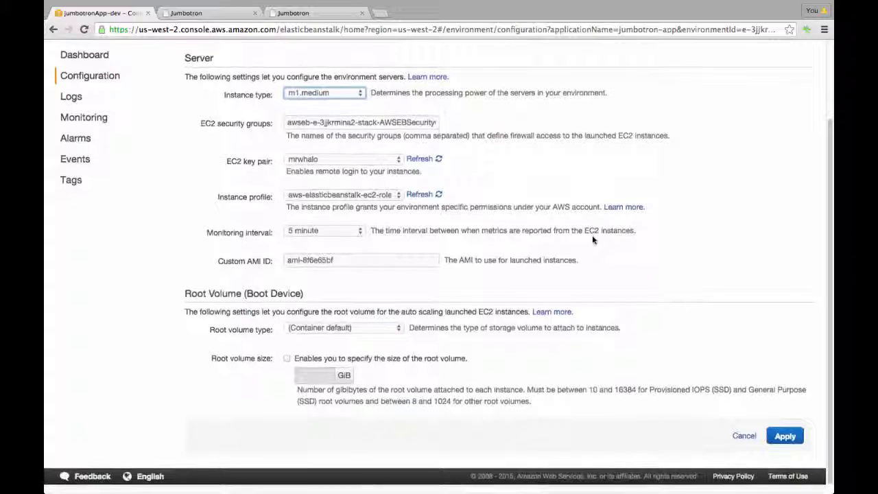
click(793, 437)
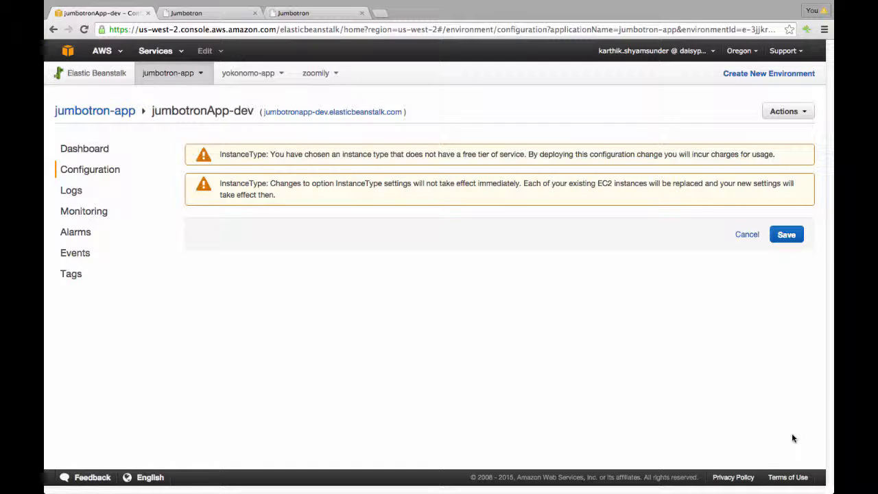
click(784, 234)
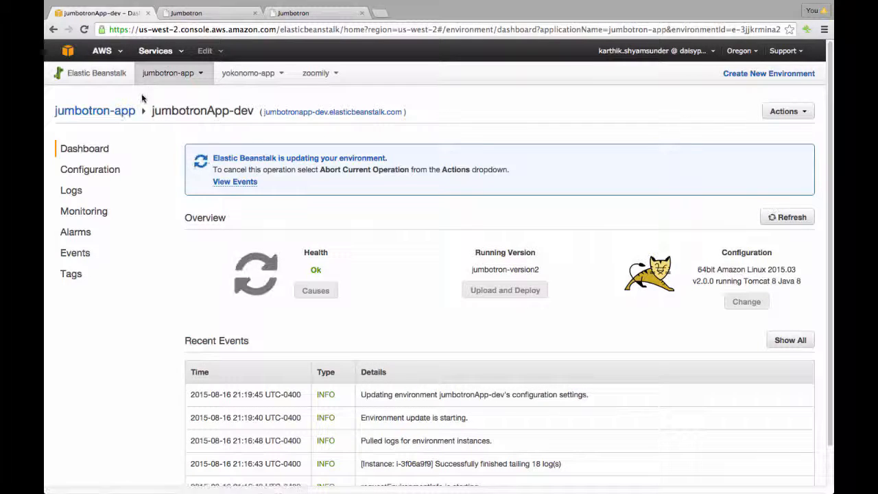
- Follow the jumbotronApp-dev update on its dashboard, checking the health and recent events and revisiting it from the application overview
click(114, 115)
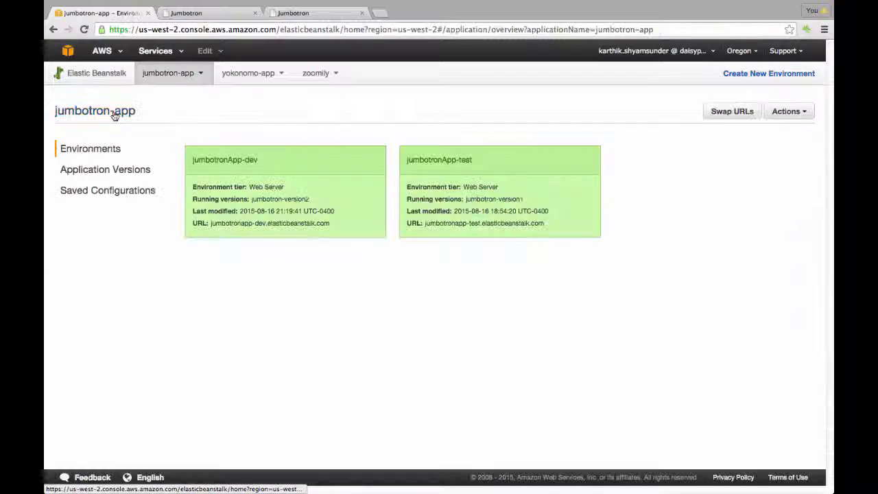
click(284, 198)
scroll(407, 287, down, 1)
scroll(407, 287, up, 1)
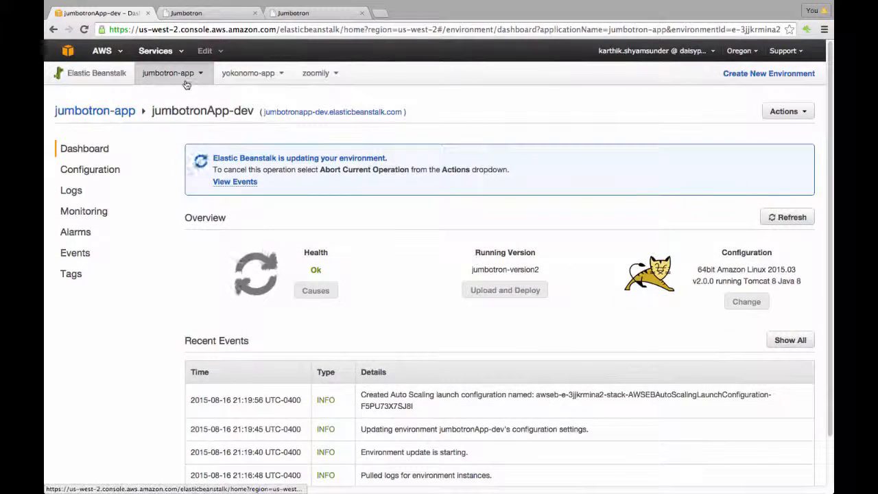
scroll(252, 186, down, 1)
scroll(306, 189, up, 1)
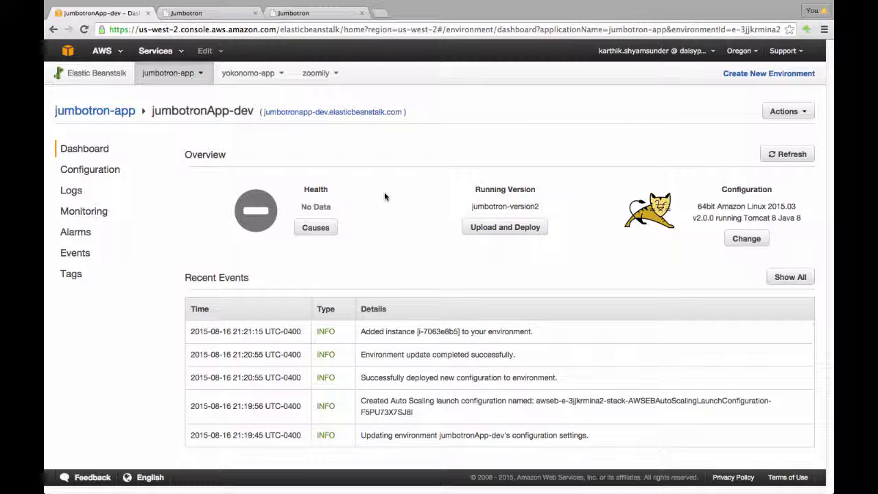
click(117, 73)
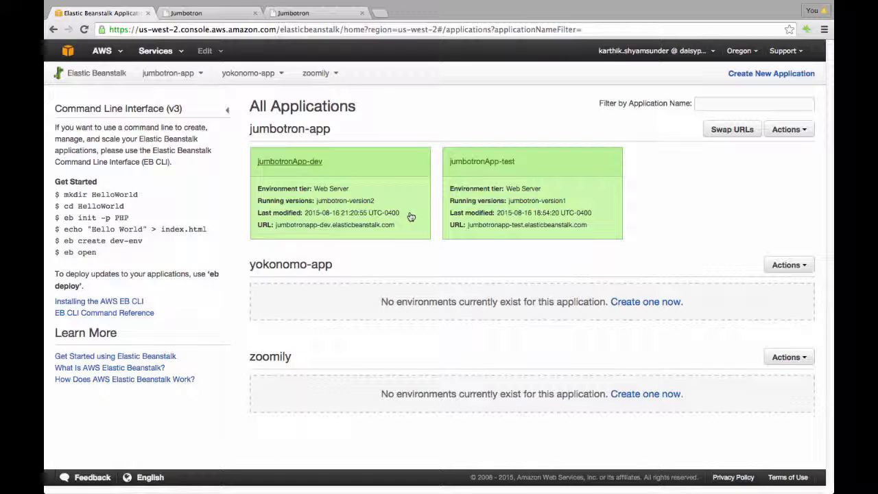
click(406, 225)
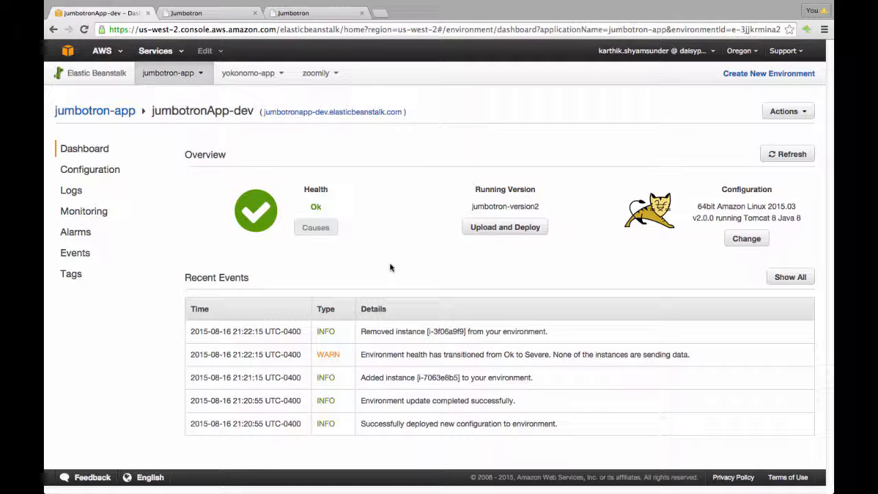
- Reload the deployed jumbotronApp-dev site, decline the page translation, and return to the environment's dashboard
click(186, 13)
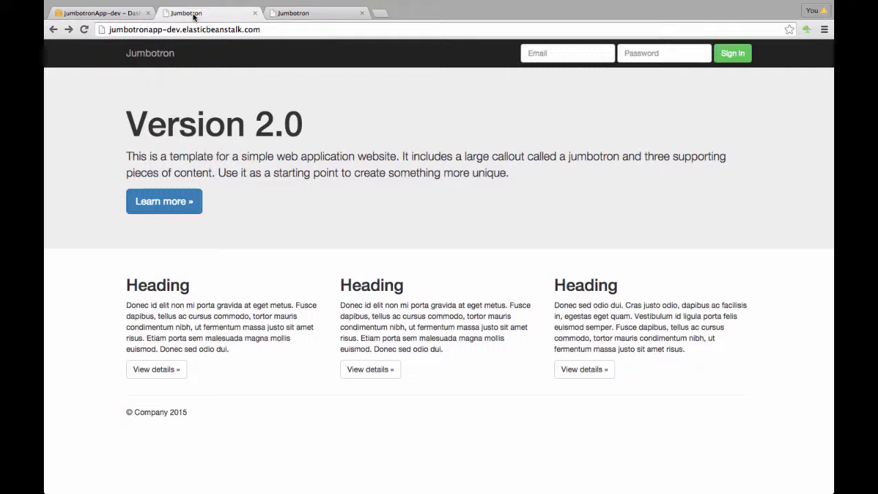
click(83, 29)
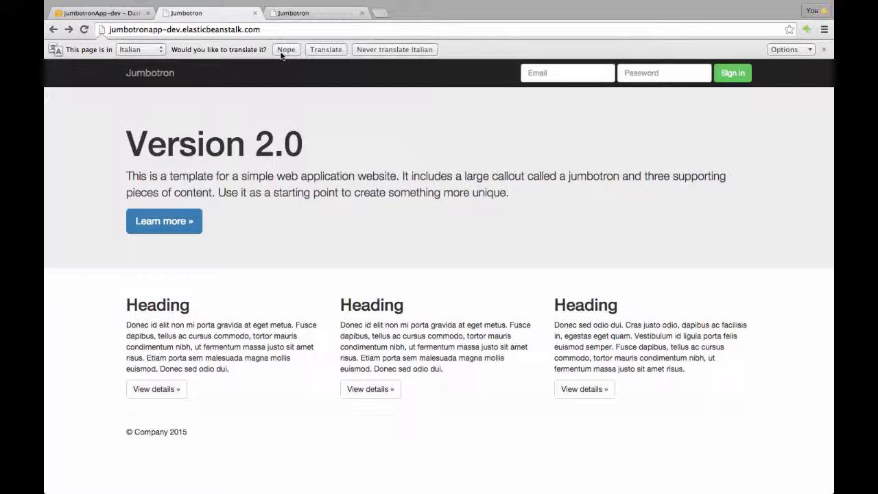
click(281, 53)
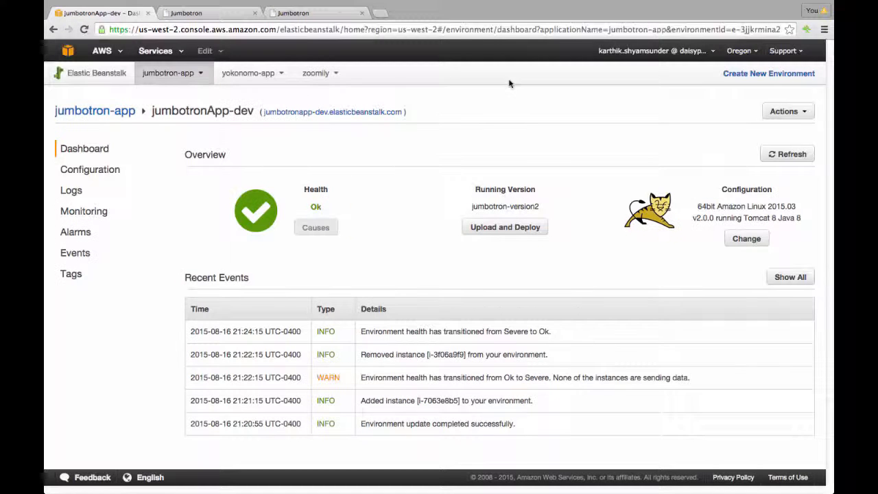
click(107, 13)
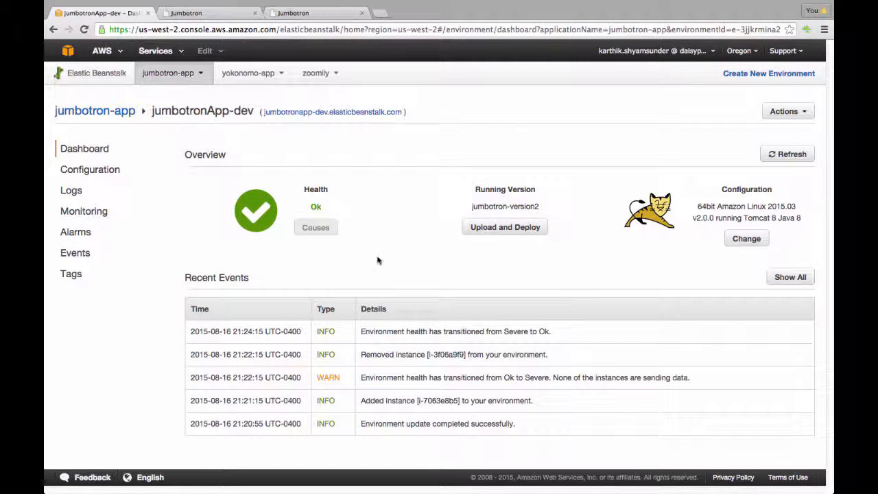
- Reopen the jumbotronApp-dev environment from the applications overview and check the instance type in its configuration
click(102, 75)
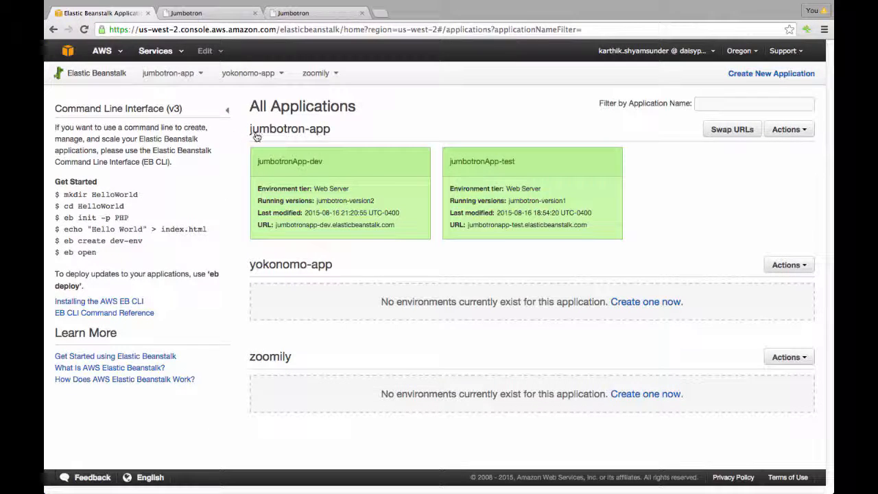
click(292, 163)
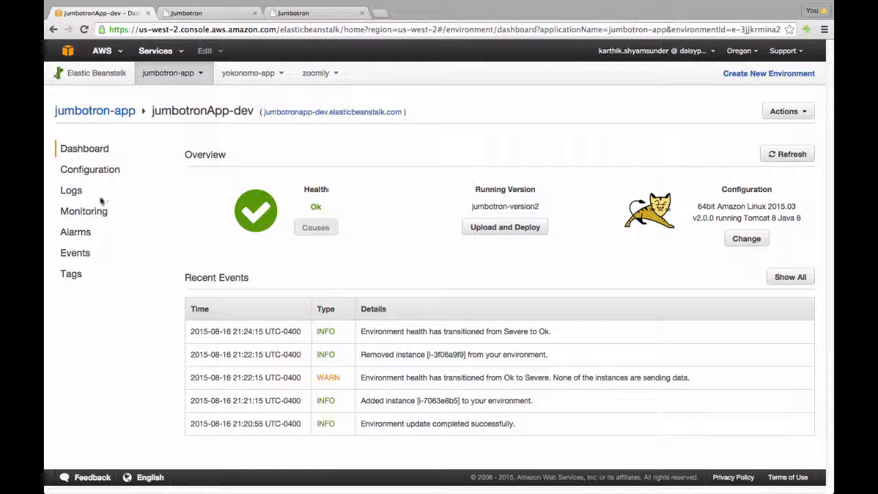
click(96, 172)
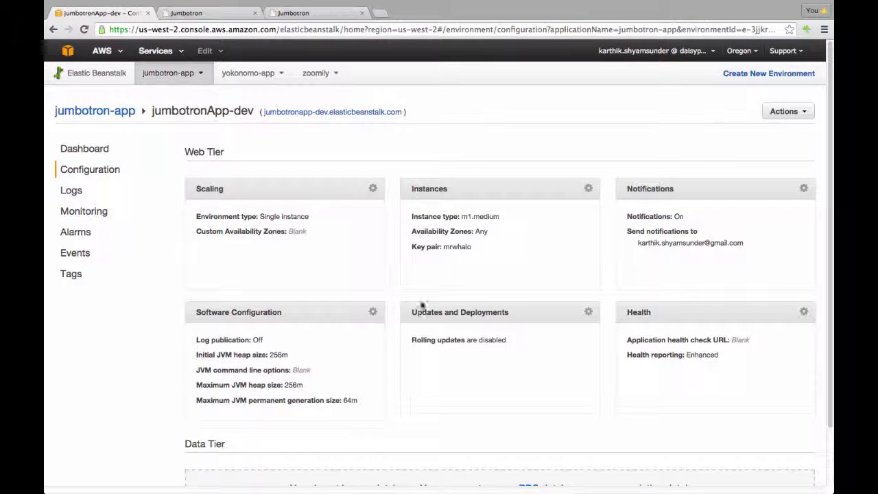
triple_click(479, 217)
double_click(480, 217)
triple_click(479, 217)
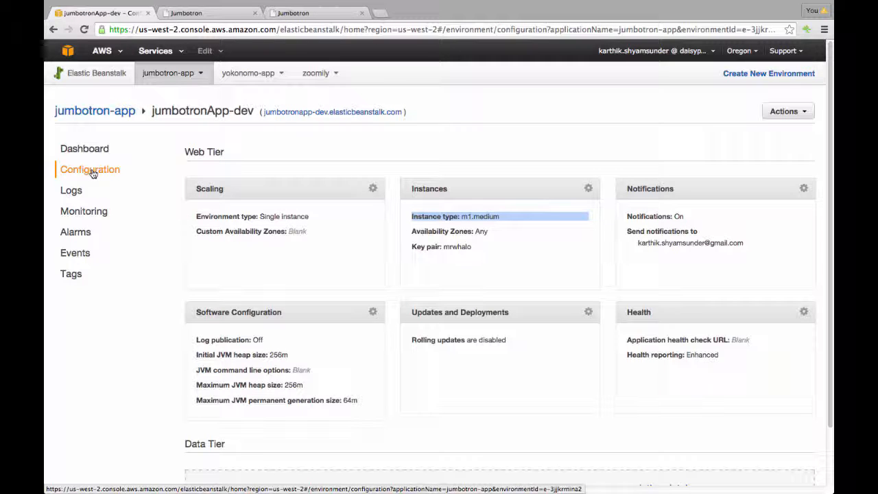
scroll(655, 191, down, 3)
scroll(653, 187, up, 3)
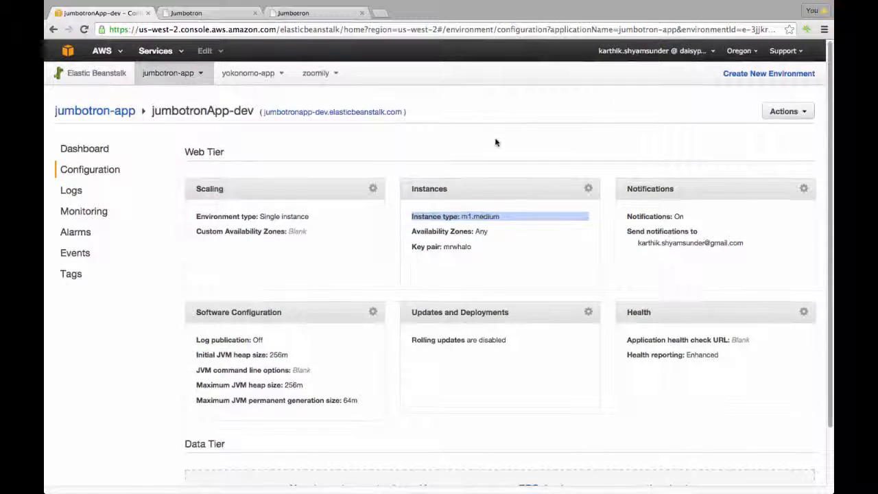
click(495, 142)
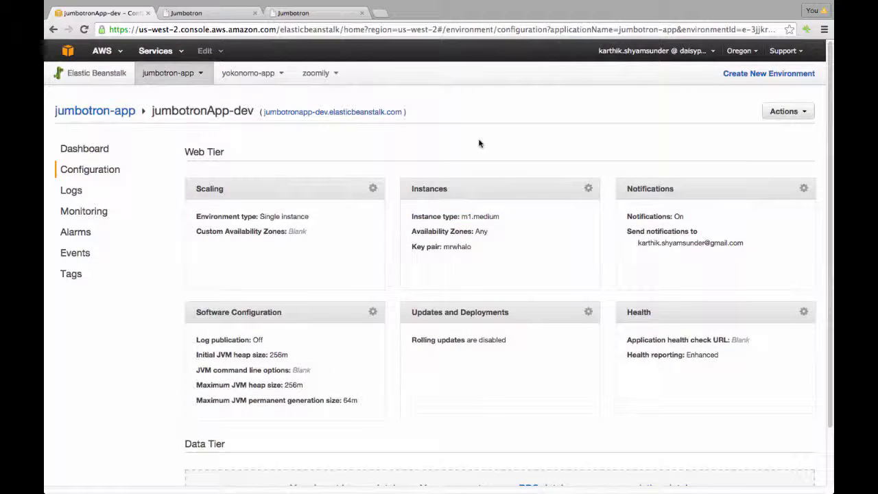
- Save the current configuration of jumbotronApp-dev under the name dev-test-configuration
click(796, 113)
click(768, 145)
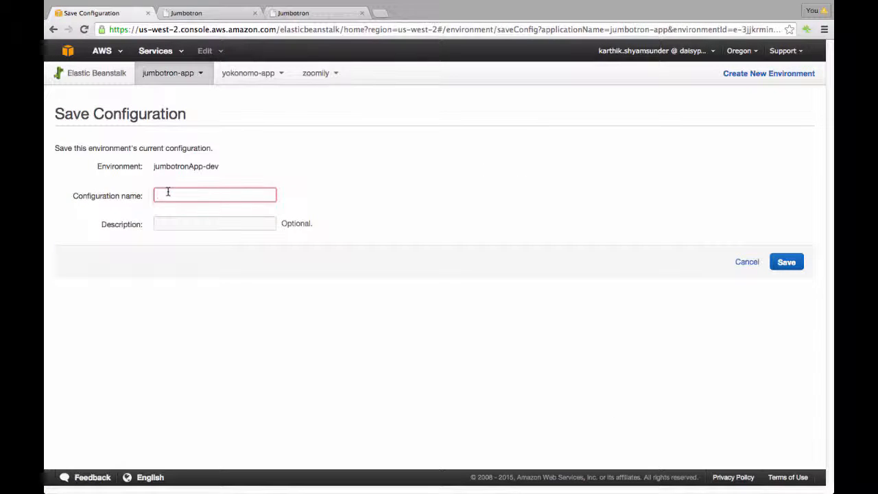
text(dev)
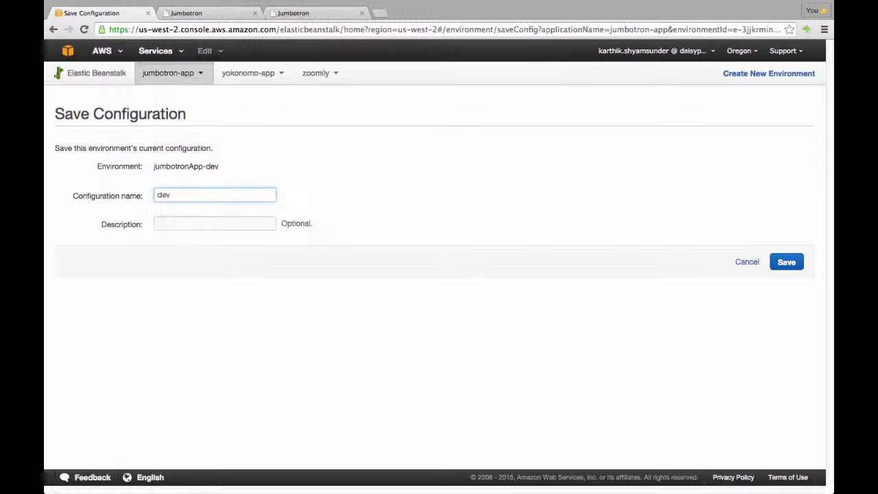
text(-test-configura)
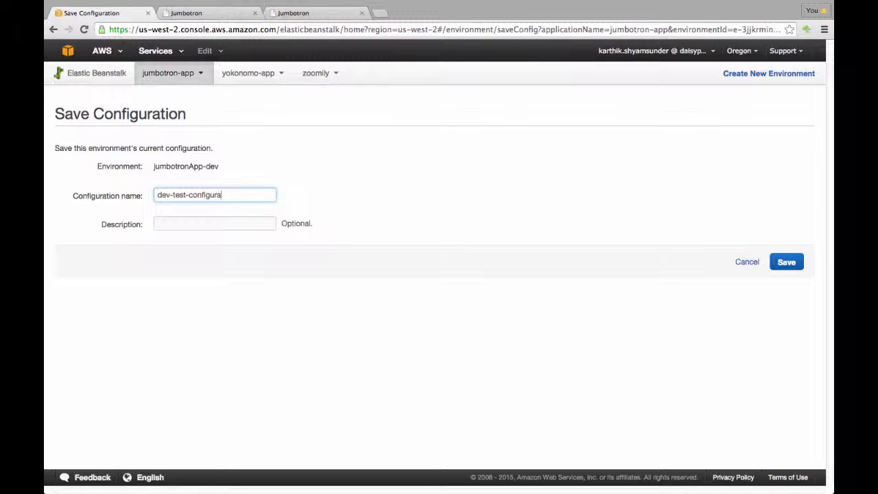
text(tion)
click(792, 266)
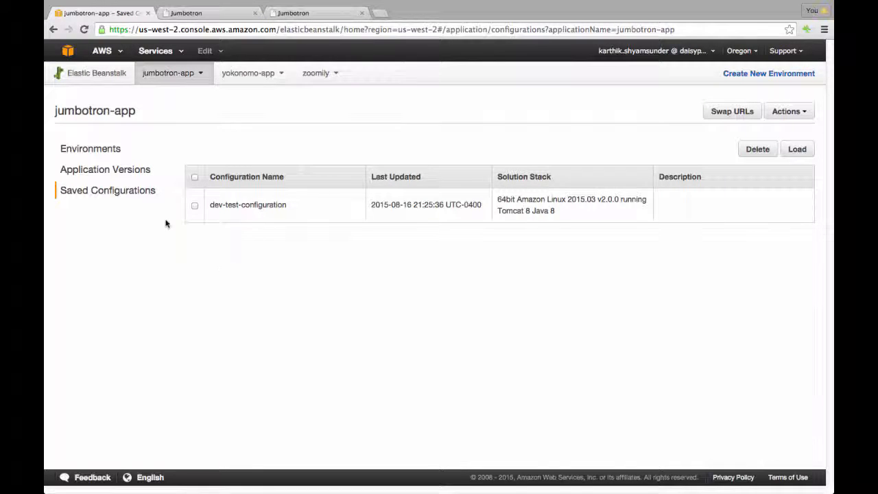
- Open the jumbotronApp-test environment from the applications overview and check the instance type in its configuration
click(101, 77)
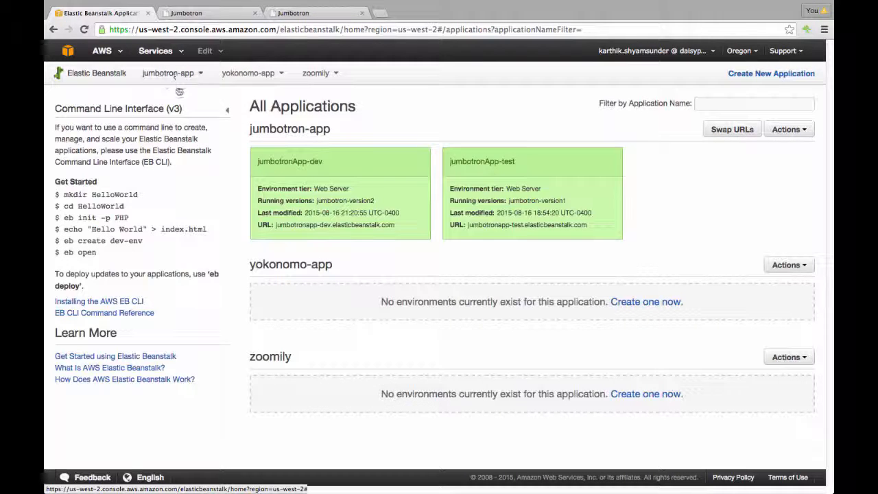
click(180, 74)
click(496, 178)
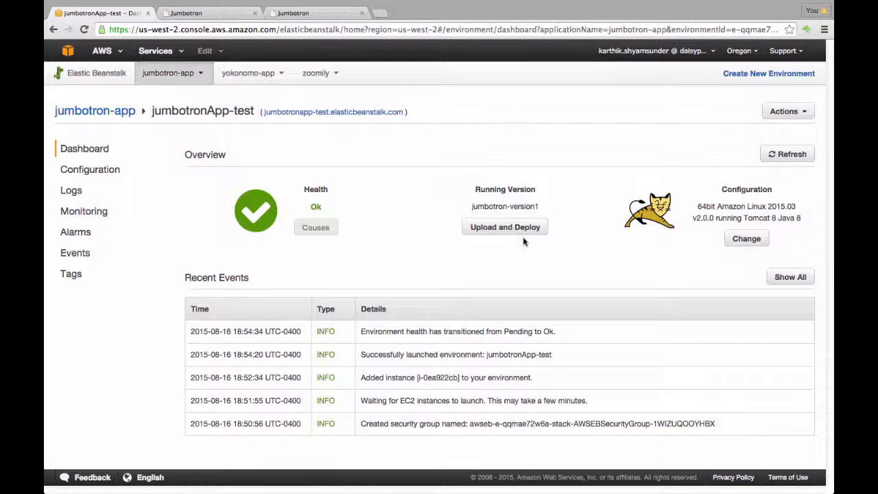
click(102, 171)
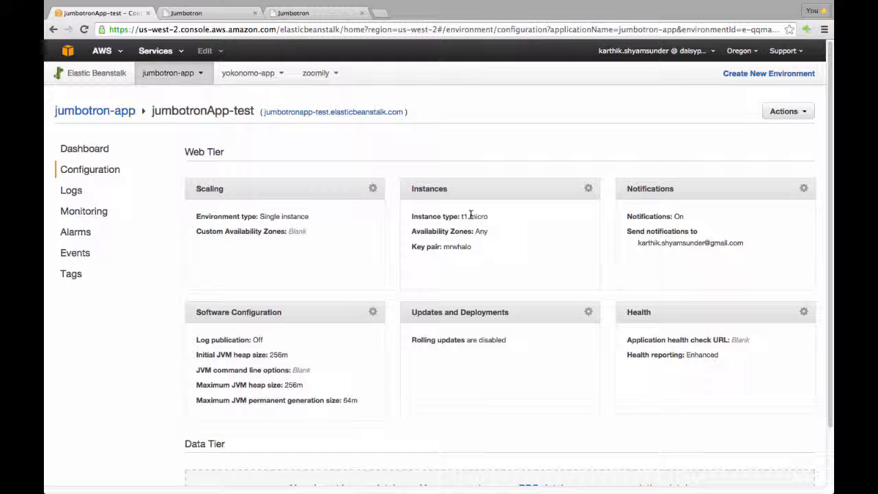
- Load the saved dev-test-configuration into the jumbotronApp-test environment
click(785, 112)
click(748, 131)
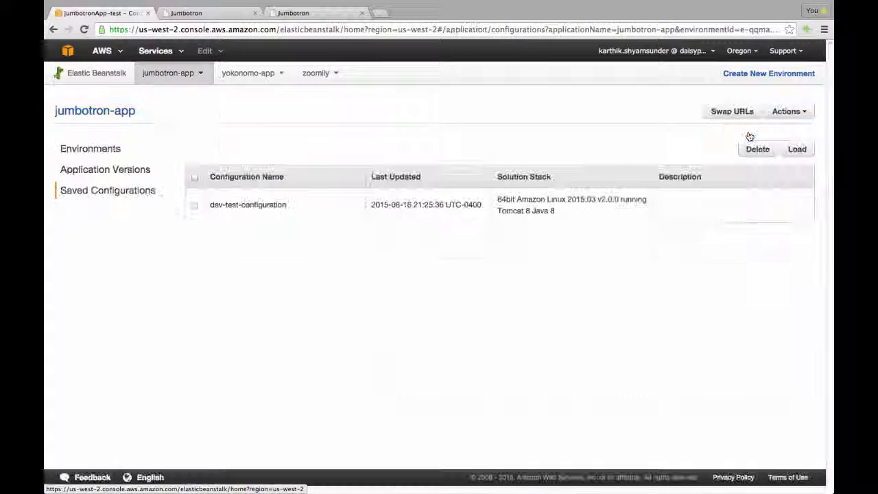
click(195, 206)
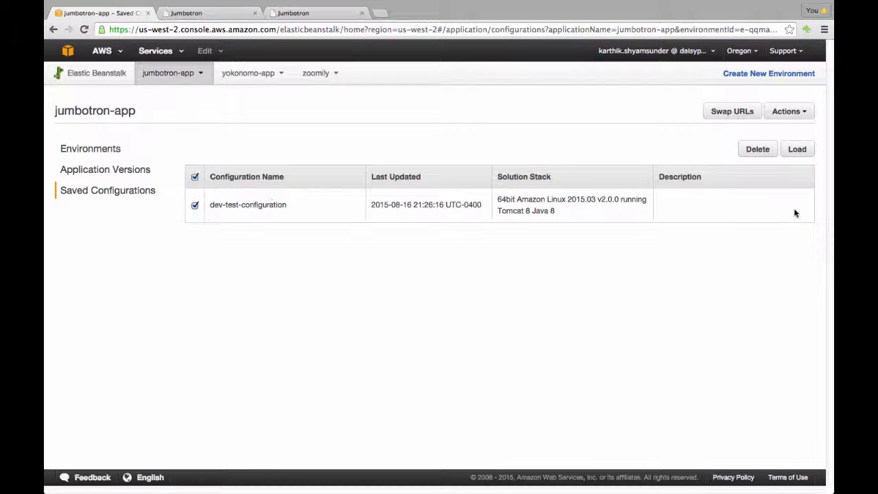
click(800, 147)
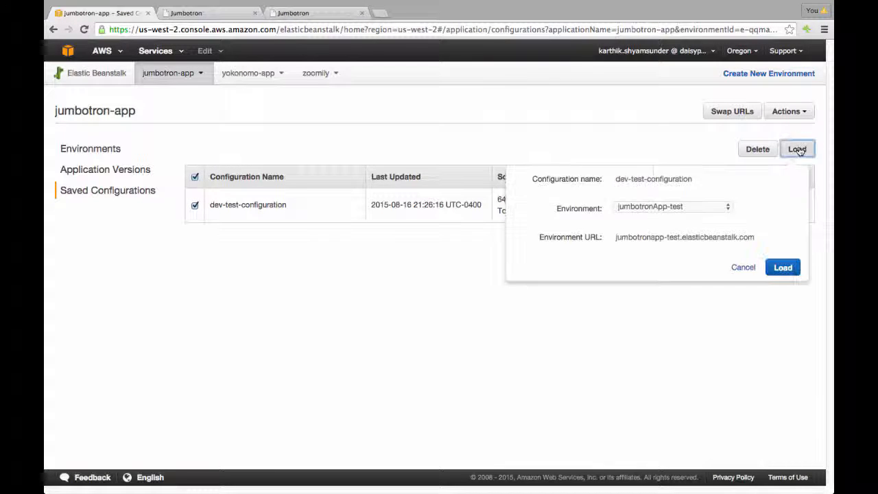
click(782, 273)
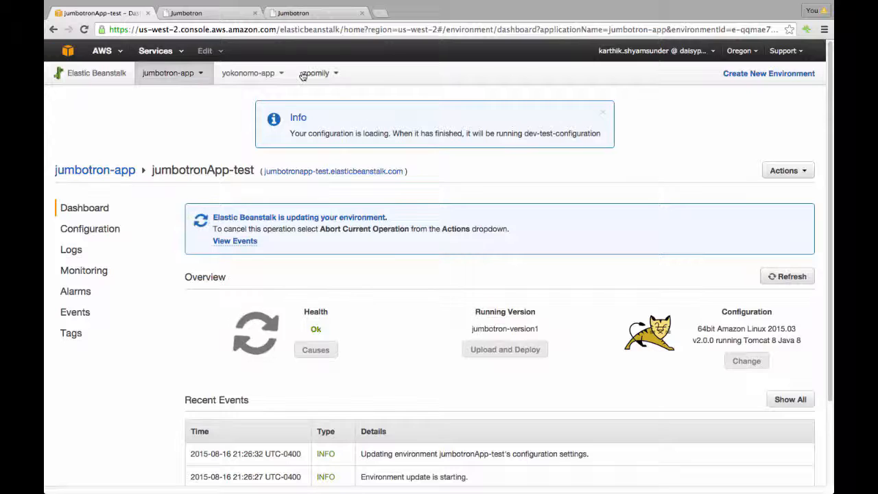
- Start a new web server environment for jumbotron-app and choose Tomcat as its predefined configuration platform
click(121, 73)
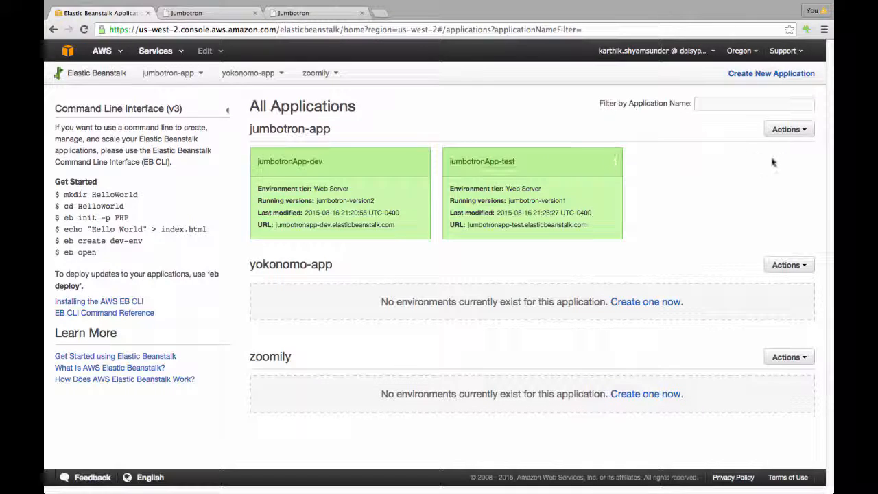
click(796, 132)
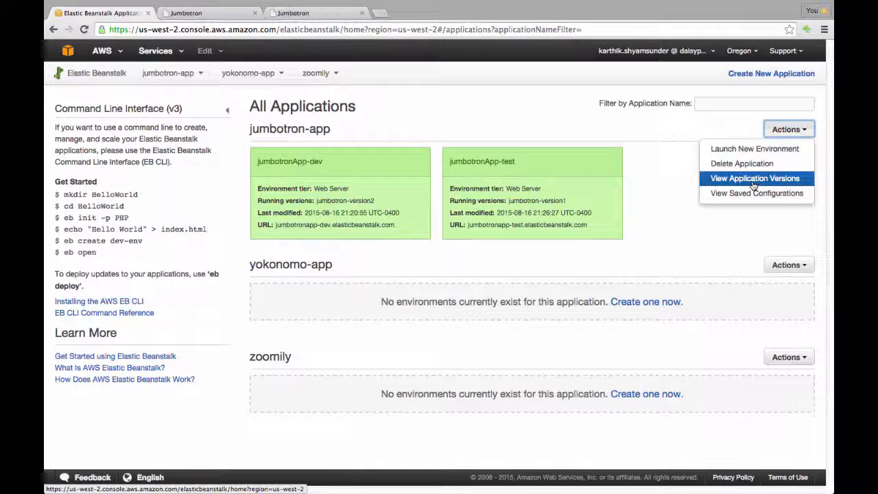
click(750, 152)
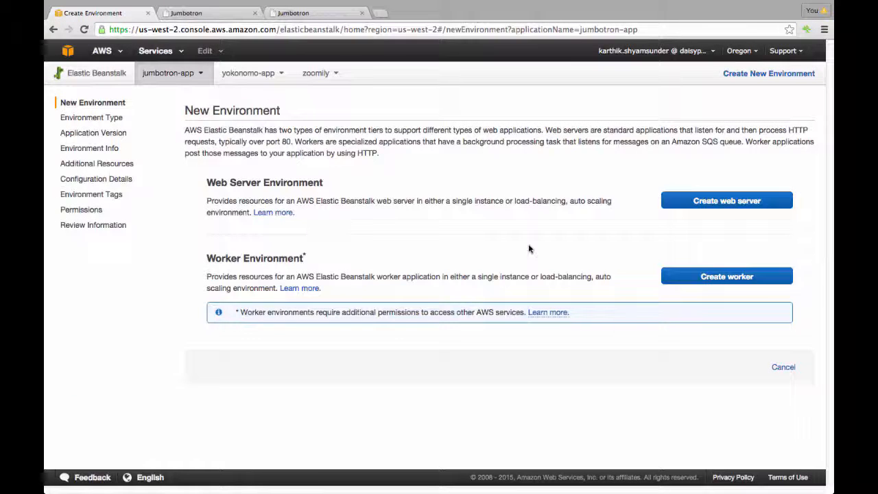
click(713, 203)
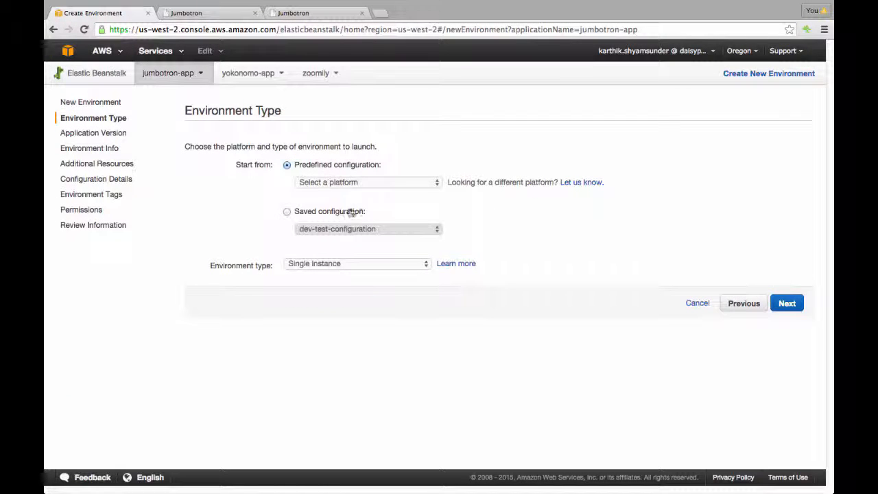
click(345, 183)
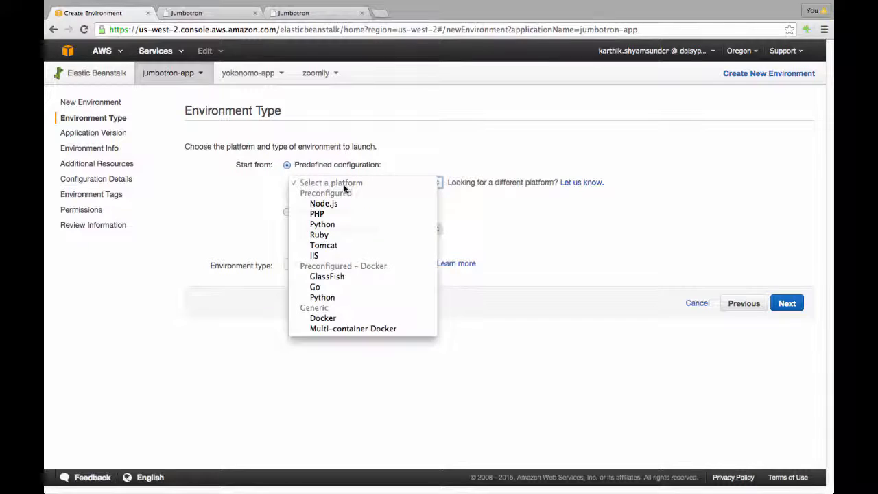
click(335, 244)
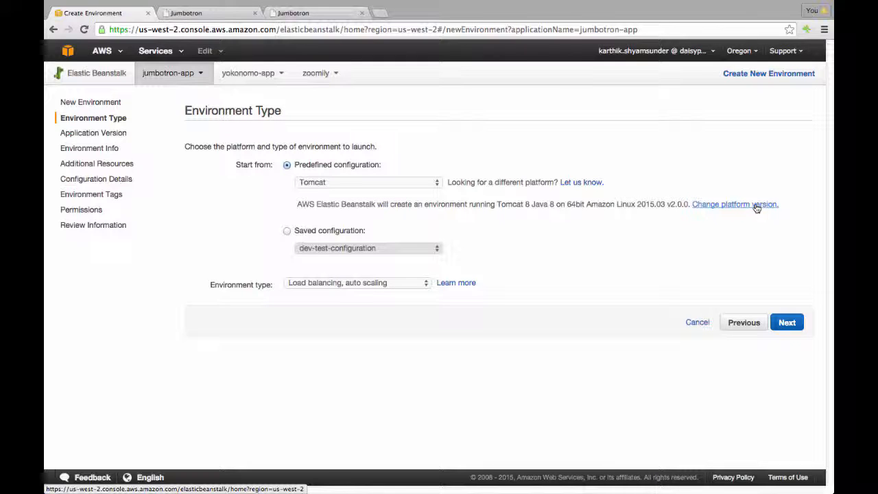
- Compare the saved and predefined configuration options and examine the Tomcat platform versions available for the new environment
click(289, 234)
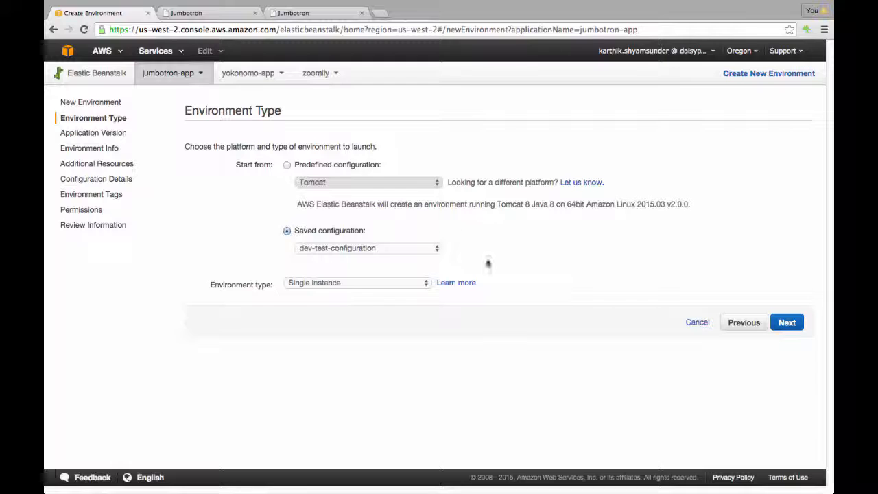
click(287, 166)
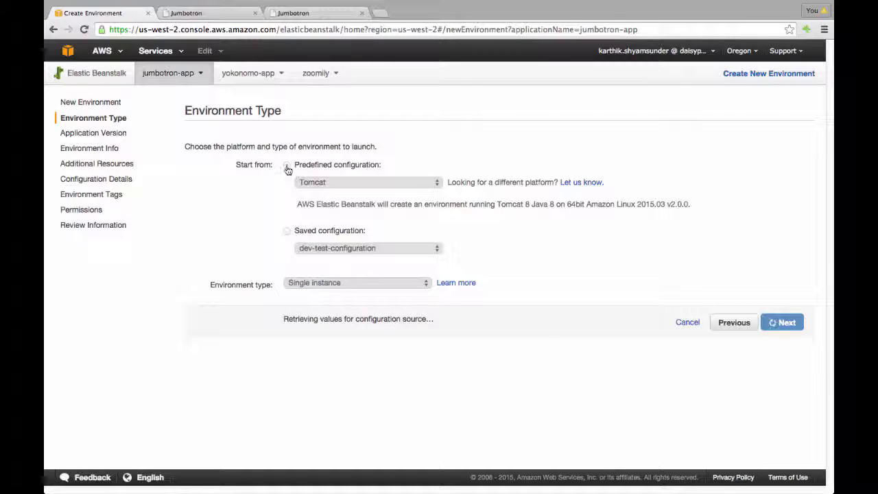
click(705, 206)
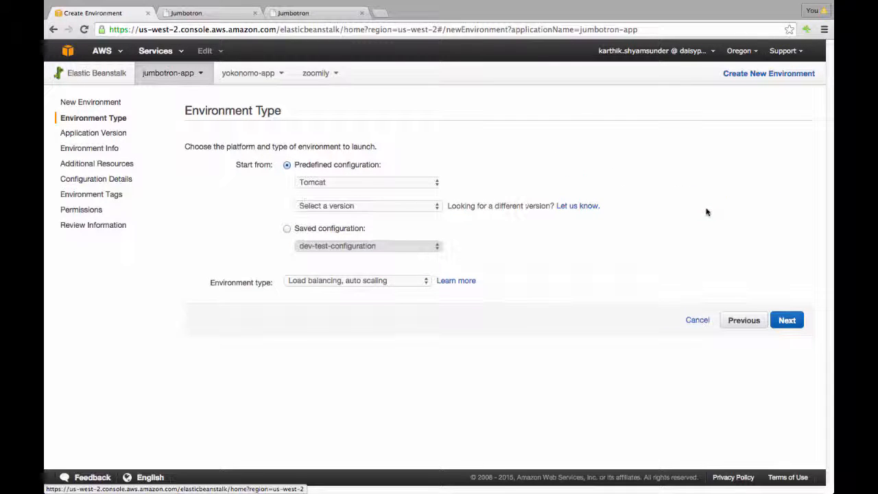
click(364, 208)
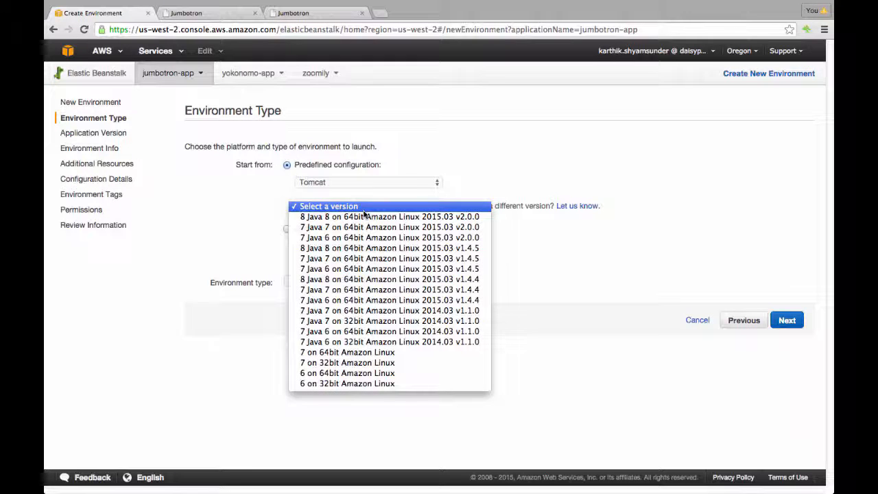
click(554, 181)
- Base the environment on the saved dev-test-configuration with the Load balancing, auto scaling type, and continue to the application version settings
click(287, 228)
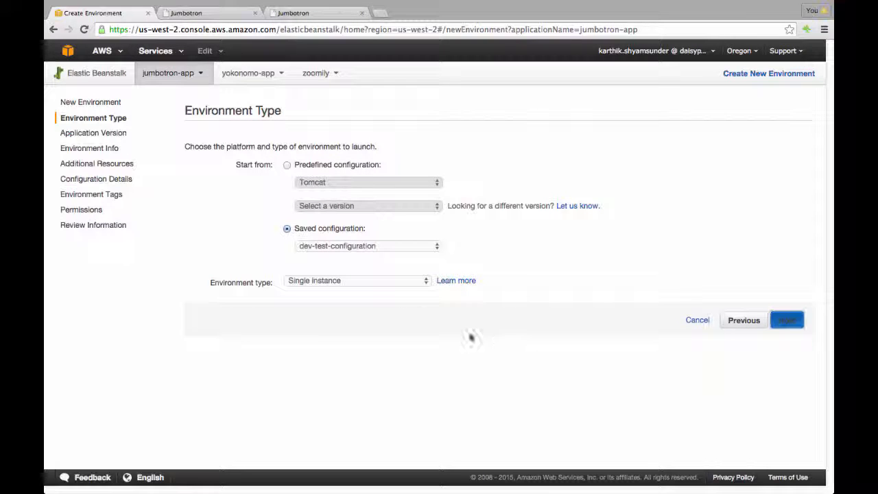
click(396, 282)
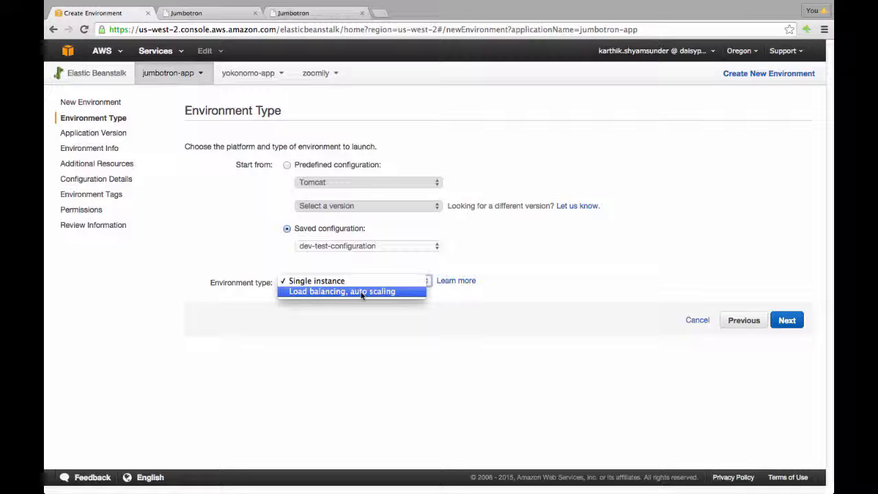
click(362, 292)
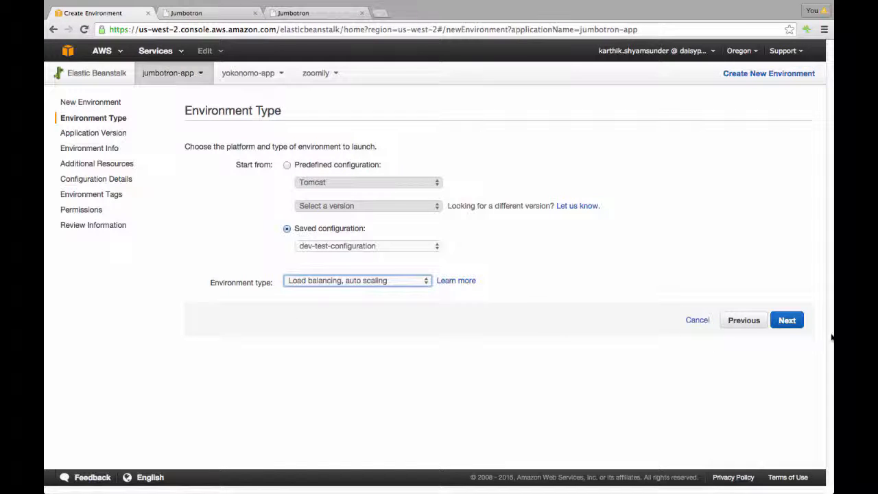
click(787, 321)
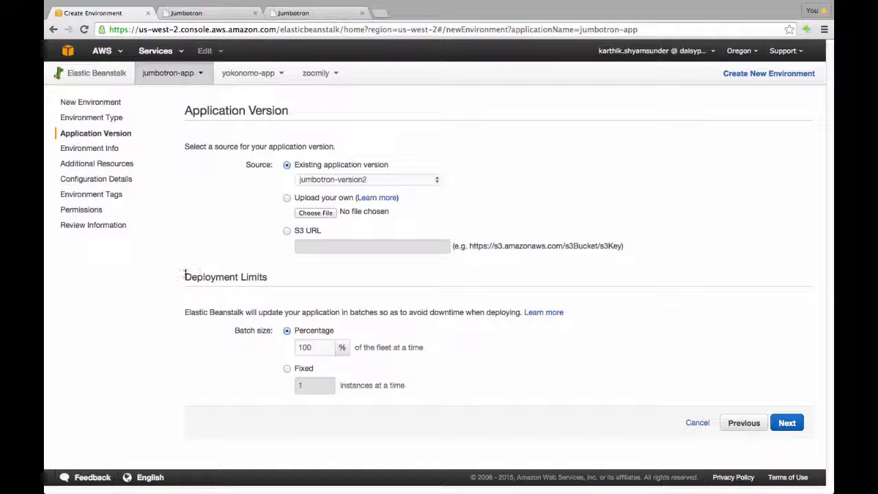
- Try the fixed batch size in the deployment limits, return to 100 percent of the fleet, and continue to the environment information
drag(182, 275, 241, 280)
triple_click(241, 280)
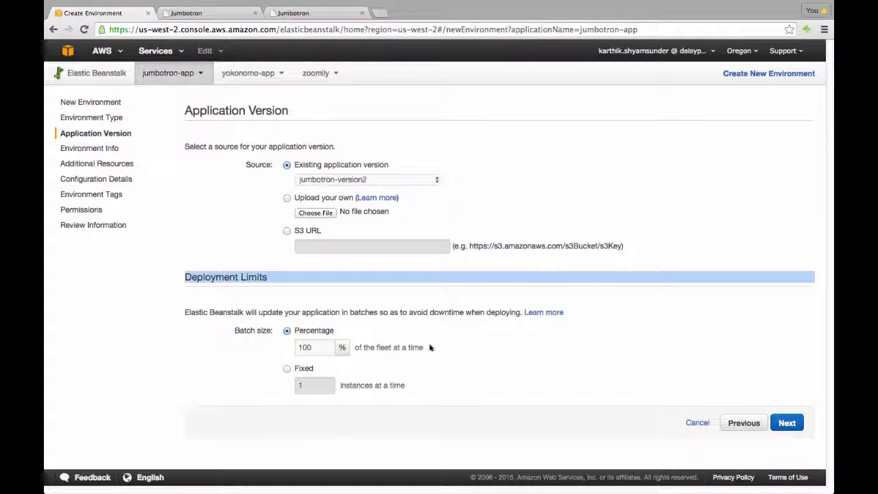
click(287, 370)
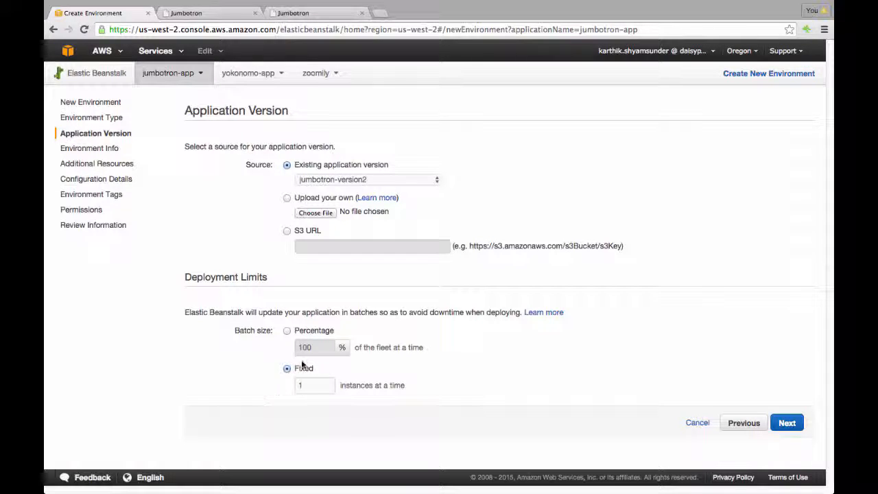
click(288, 331)
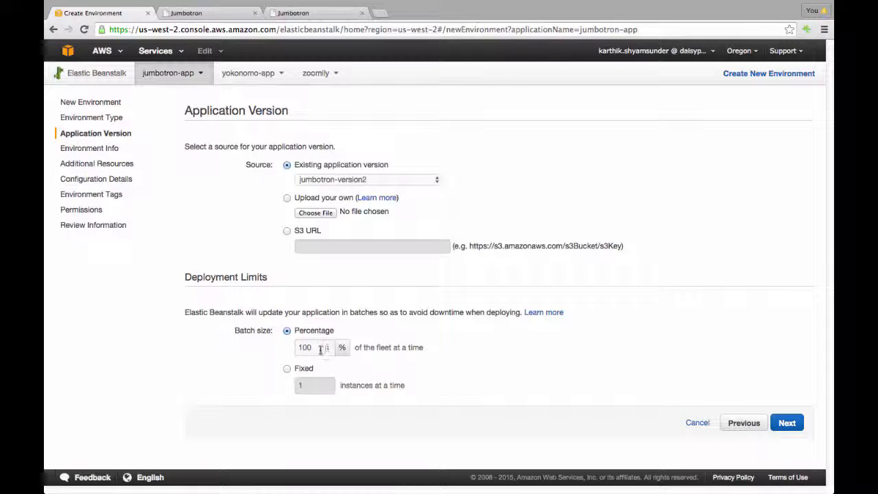
click(787, 423)
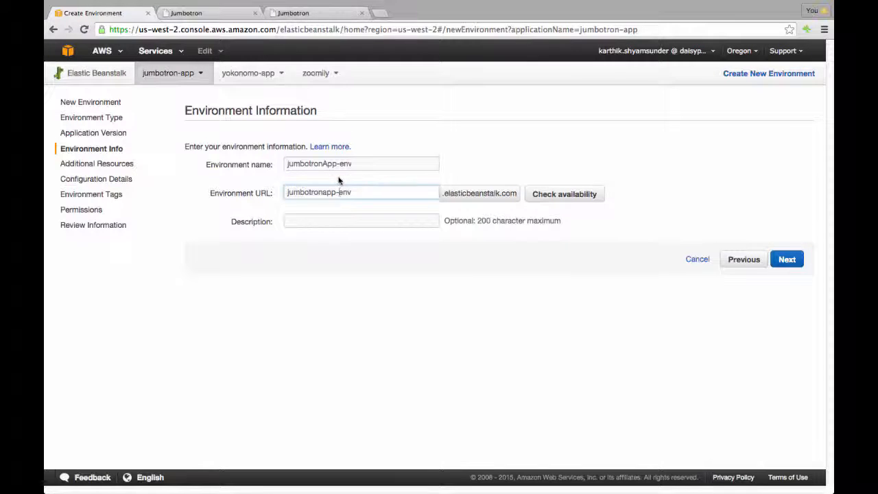
- Name the environment jumbotronApp-prod and proceed to the configuration details without adding an RDS database or VPC
drag(341, 166, 394, 167)
text(prod)
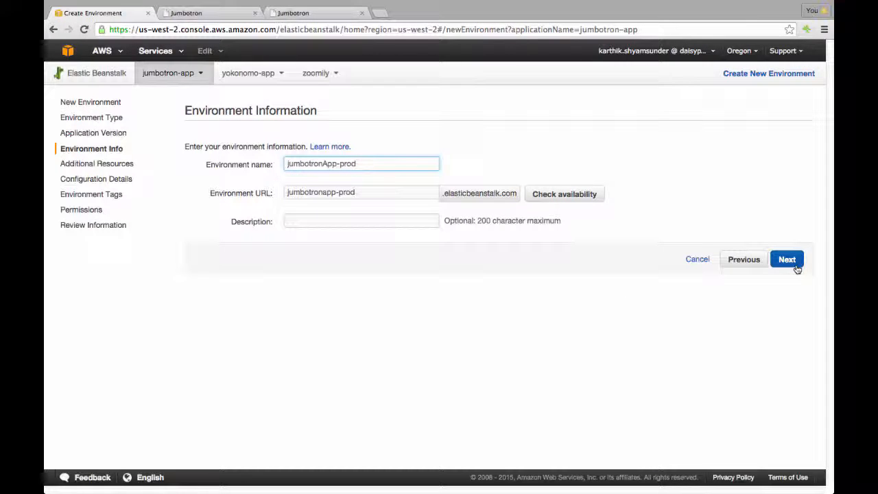
click(796, 268)
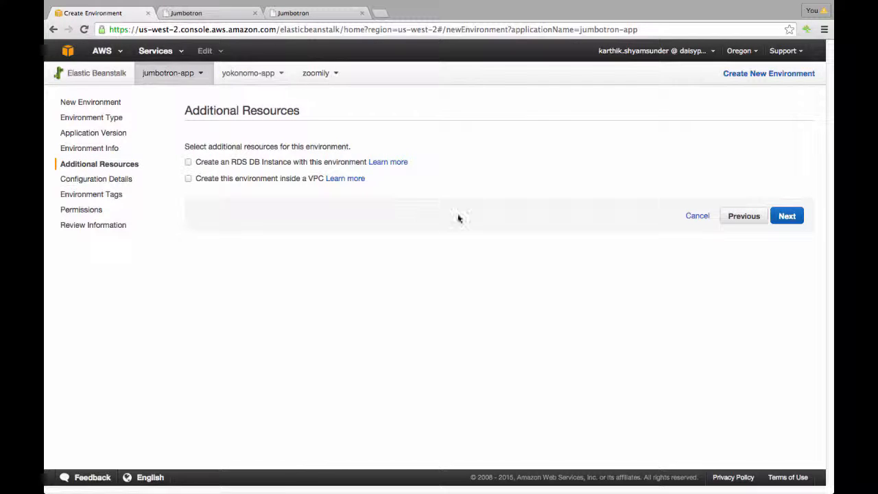
click(790, 219)
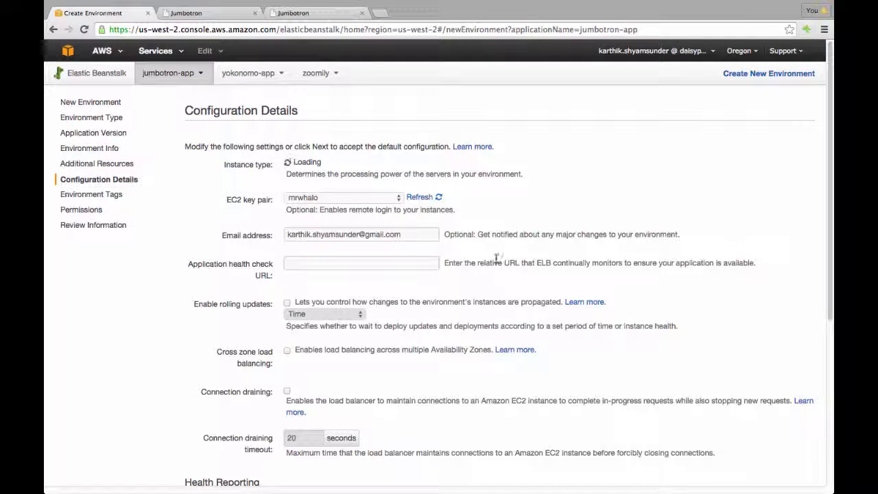
- Examine the configuration details, including the load balancer options, health reporting system types and root volume settings
scroll(576, 317, down, 5)
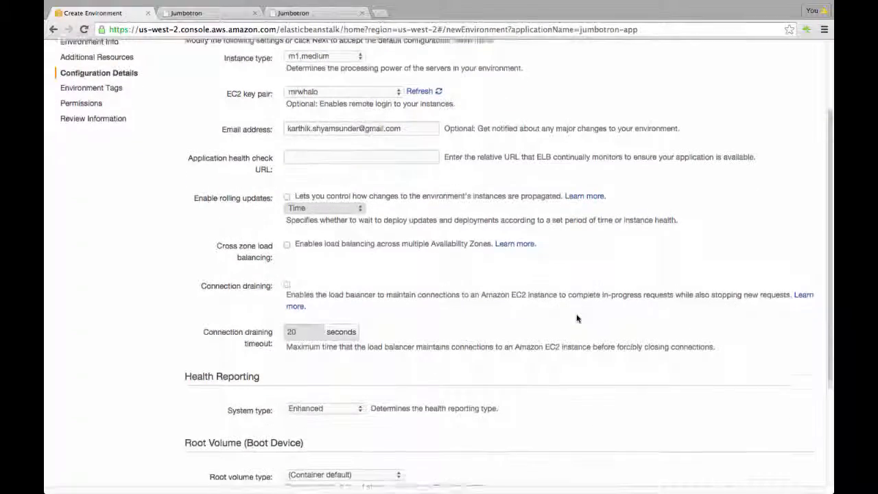
scroll(576, 315, up, 2)
scroll(576, 315, down, 3)
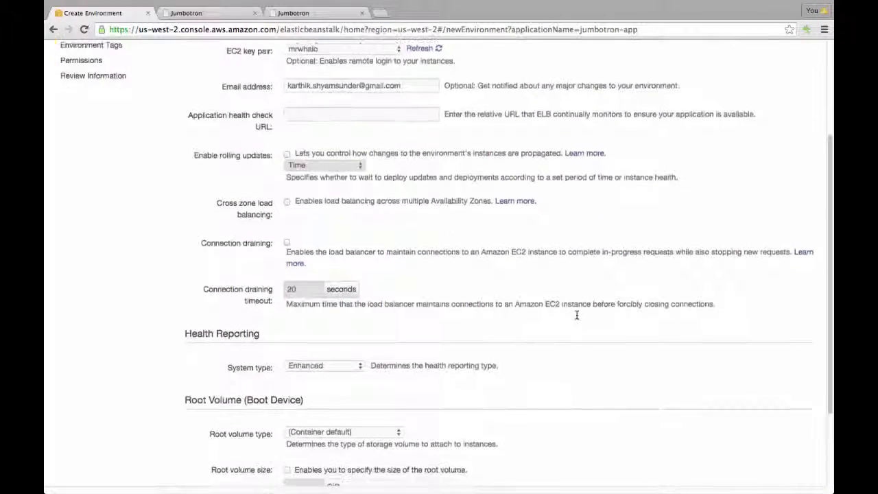
click(319, 308)
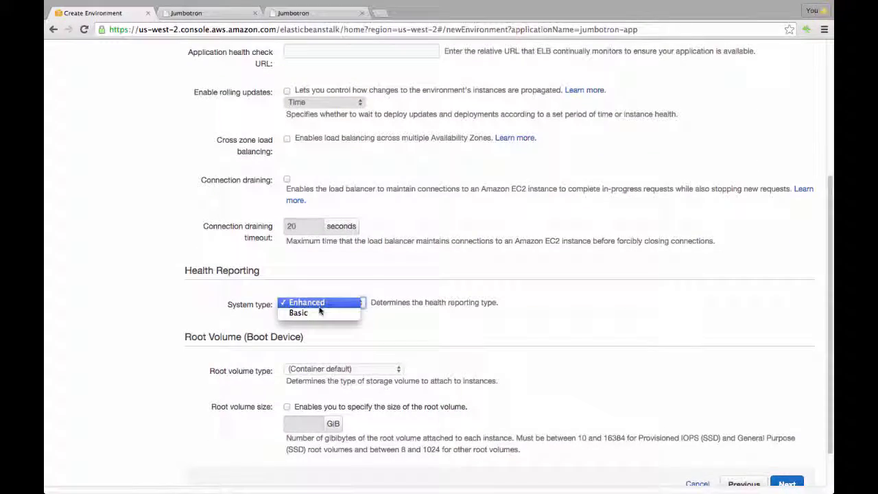
click(317, 303)
scroll(469, 379, down, 2)
scroll(469, 380, up, 5)
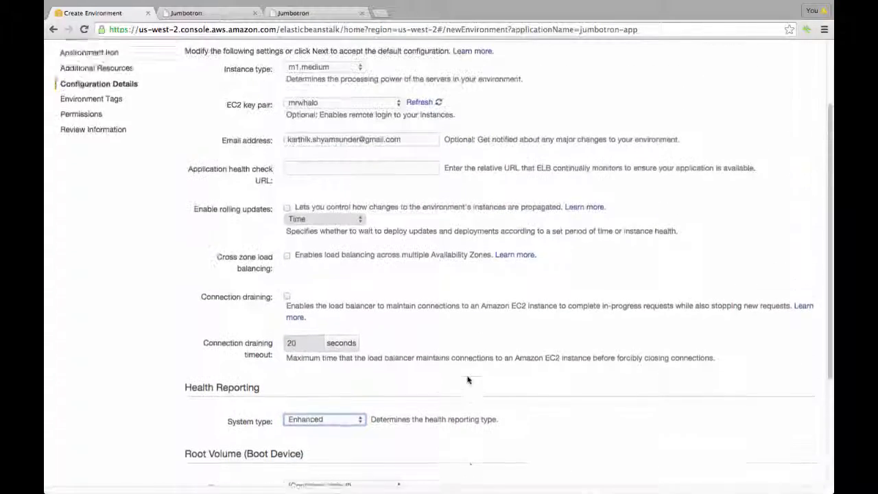
scroll(469, 380, up, 2)
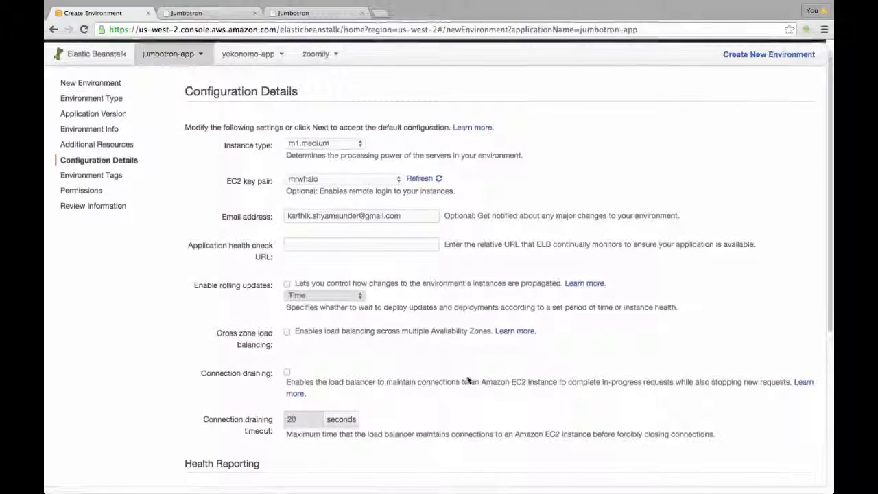
- Switch to Eclipse and open healthcheck.jsp from the jumbotron project to inspect the text in its body
click(293, 244)
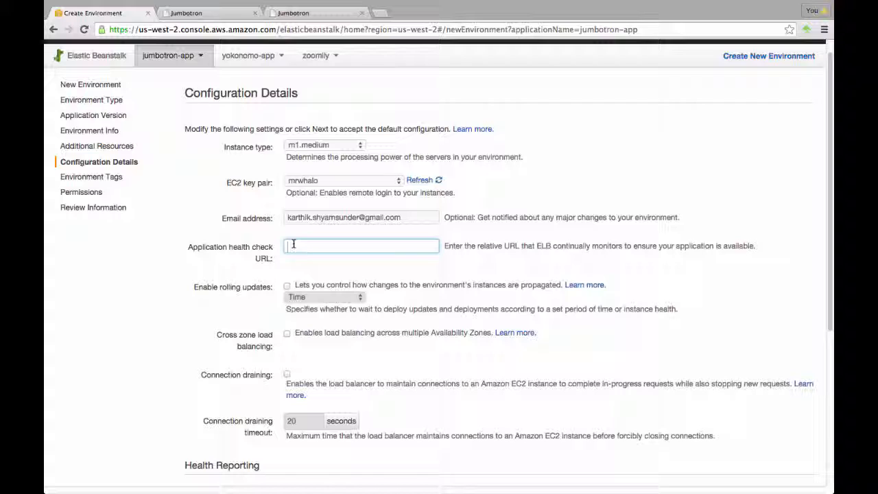
key(super+Tab)
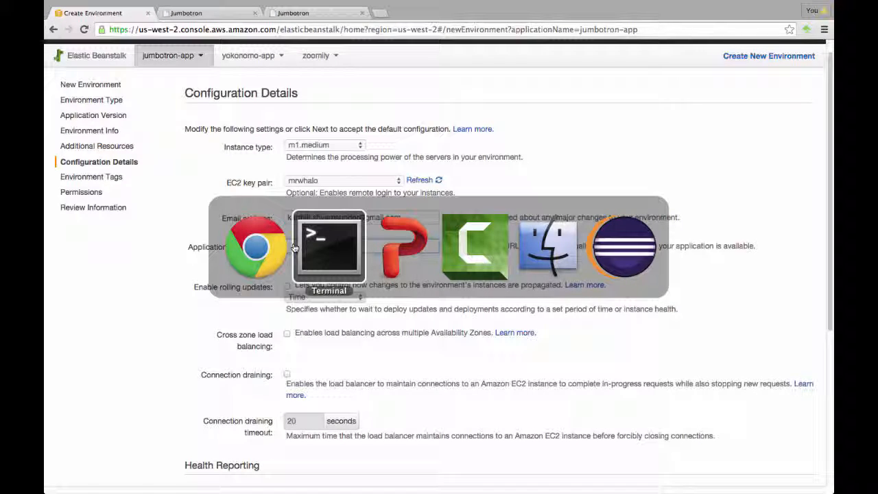
key(super+Tab)
key(super+Tab)
key(super+Tab)
key(super+Tab)
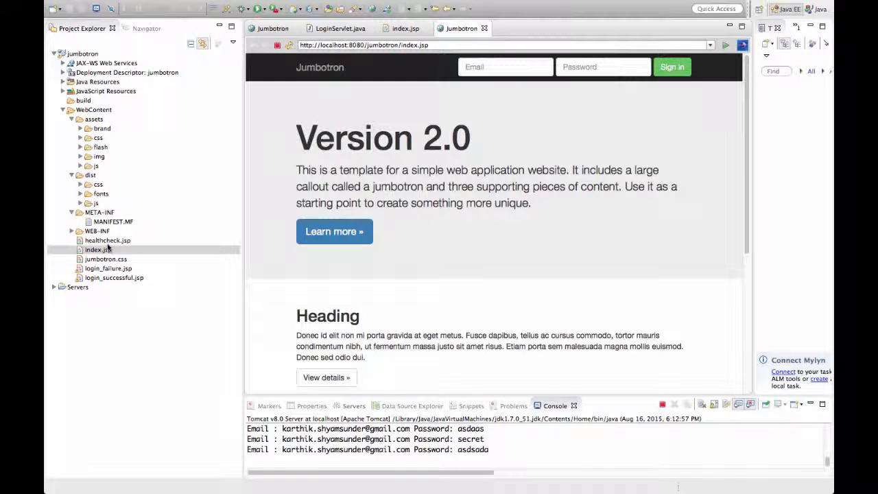
double_click(105, 241)
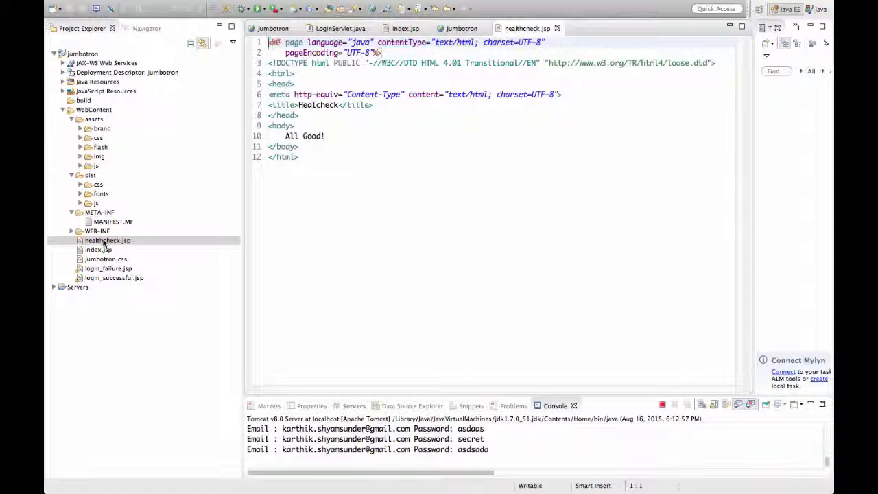
triple_click(294, 137)
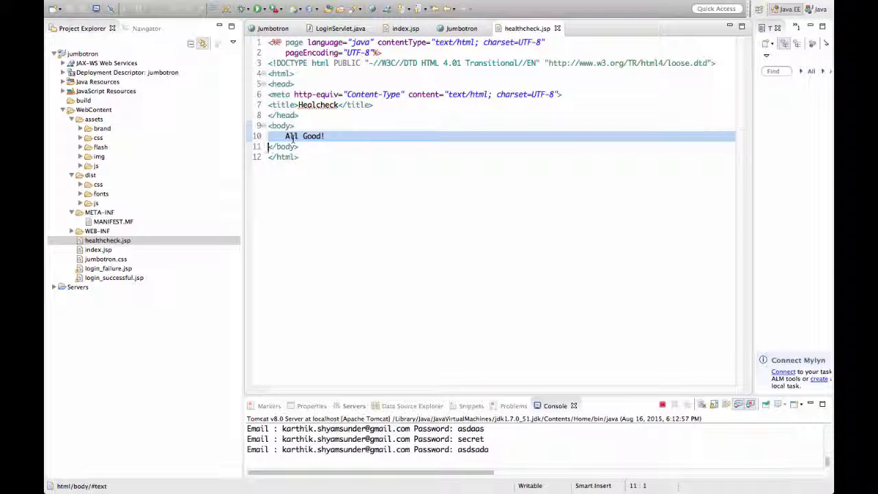
- Switch back to Chrome and set the application health check URL to healthcheck.jsp
key(super+Tab)
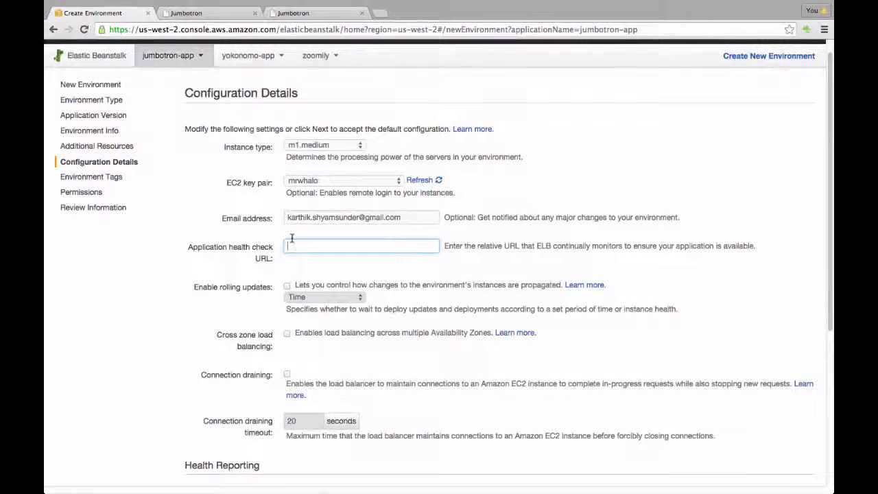
text(hea)
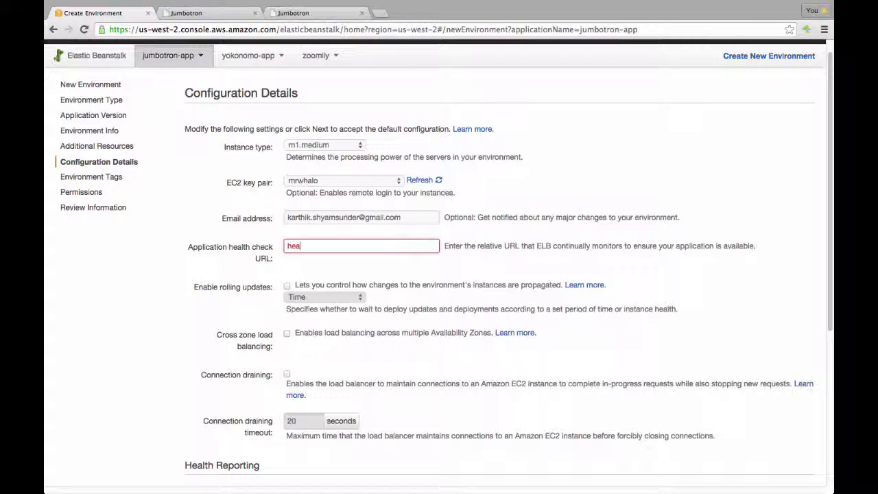
text(lthcheck.jsp)
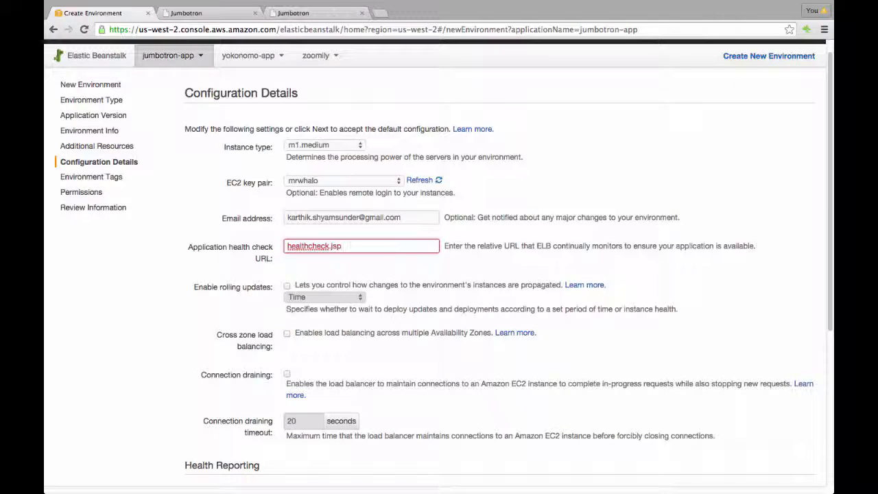
key(Tab)
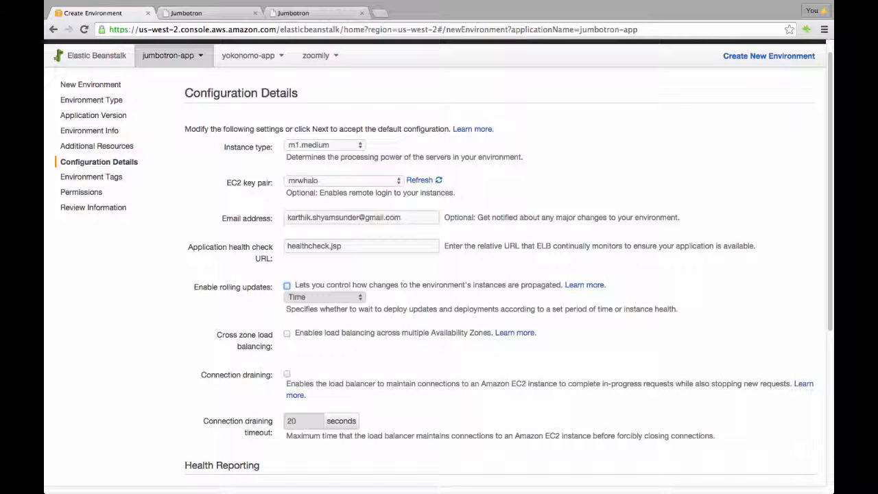
- Accept the remaining configuration details, leave the environment tags empty, keep the preselected permissions, and look over the review summary
scroll(439, 339, down, 1)
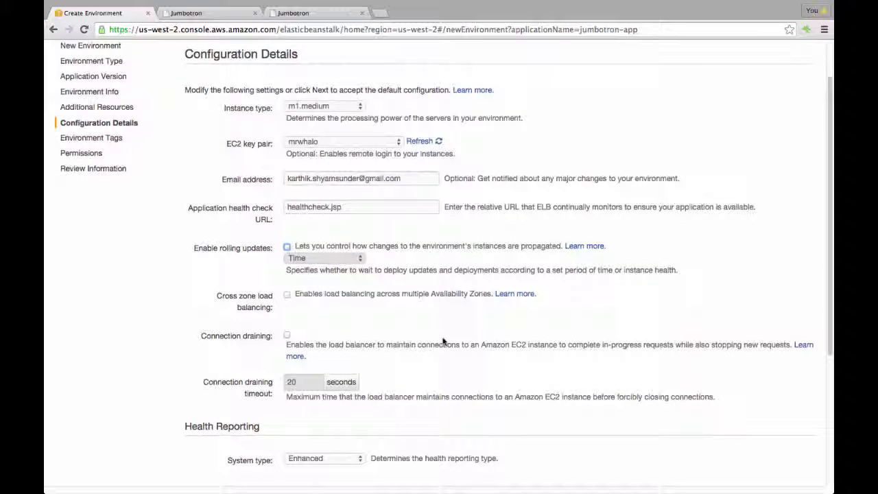
scroll(444, 339, down, 5)
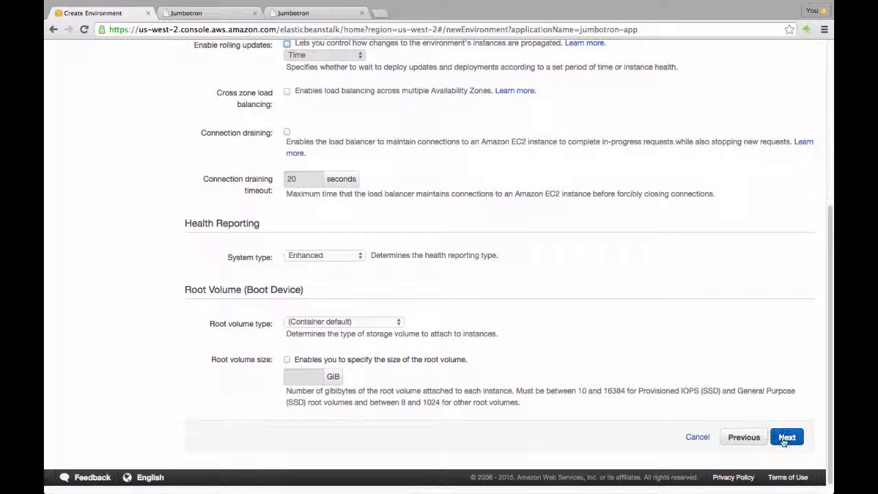
click(786, 438)
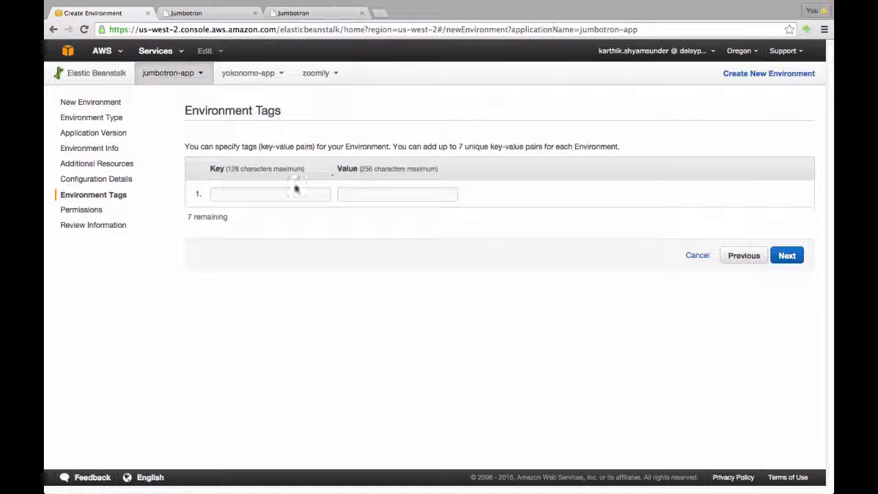
click(787, 258)
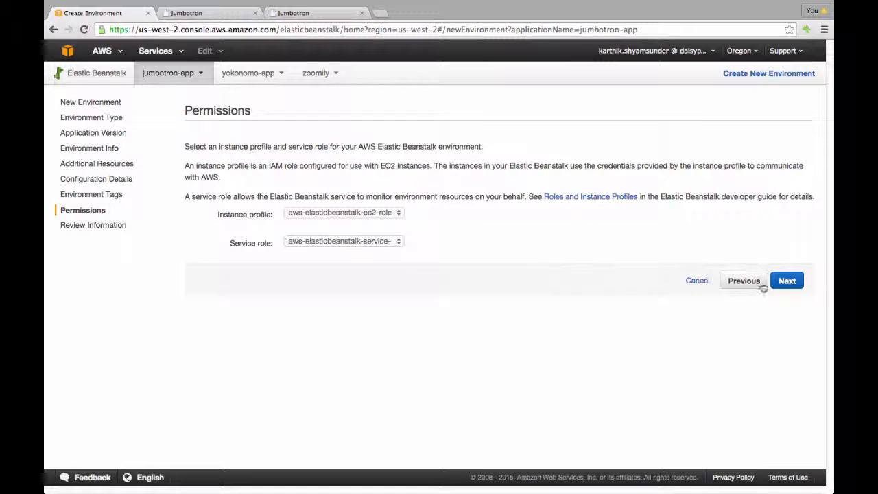
click(798, 282)
scroll(798, 286, down, 5)
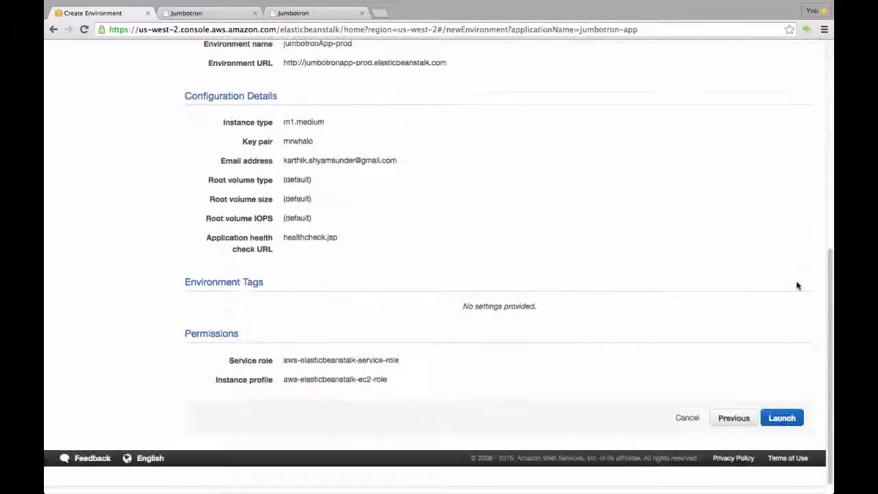
scroll(728, 347, up, 10)
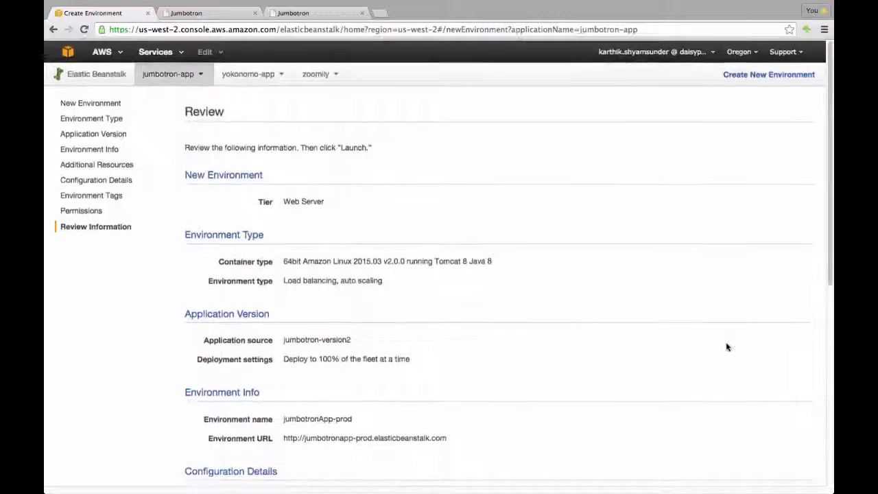
- Accept the reviewed settings and launch the jumbotronApp-prod environment
scroll(728, 347, down, 10)
click(782, 437)
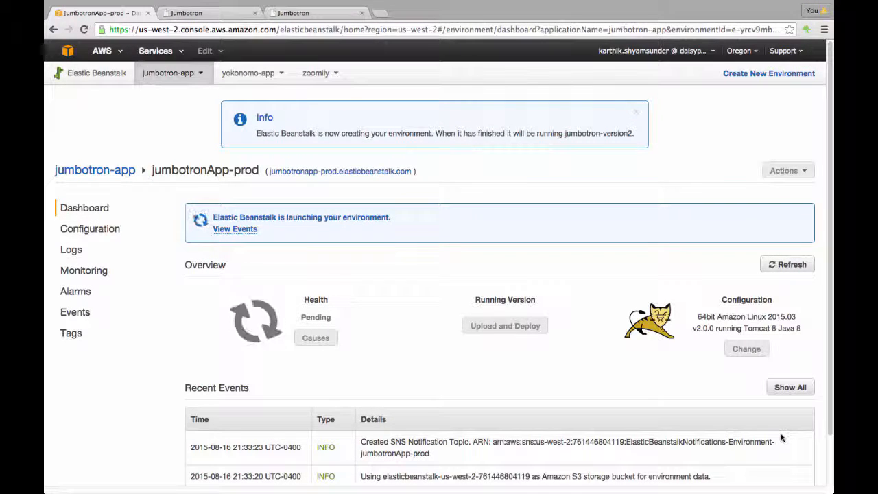
- Look through the running instances and the load balancers in EC2 for resources of the new production environment
click(68, 54)
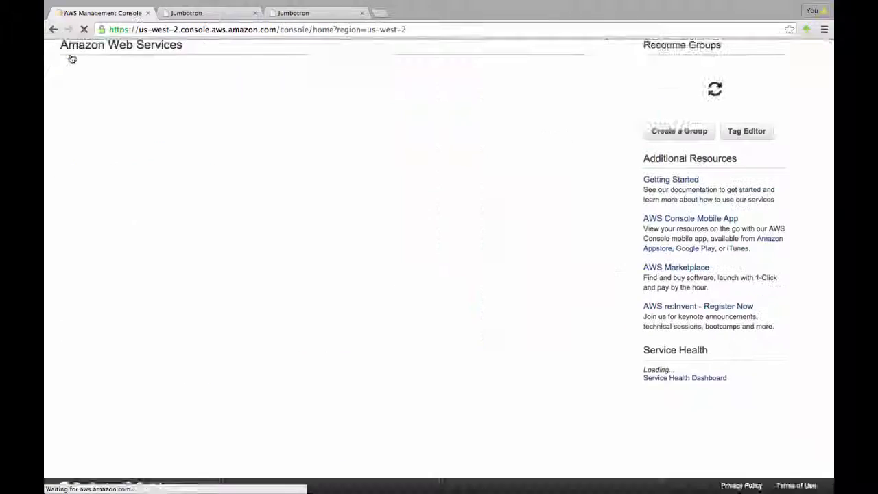
click(85, 112)
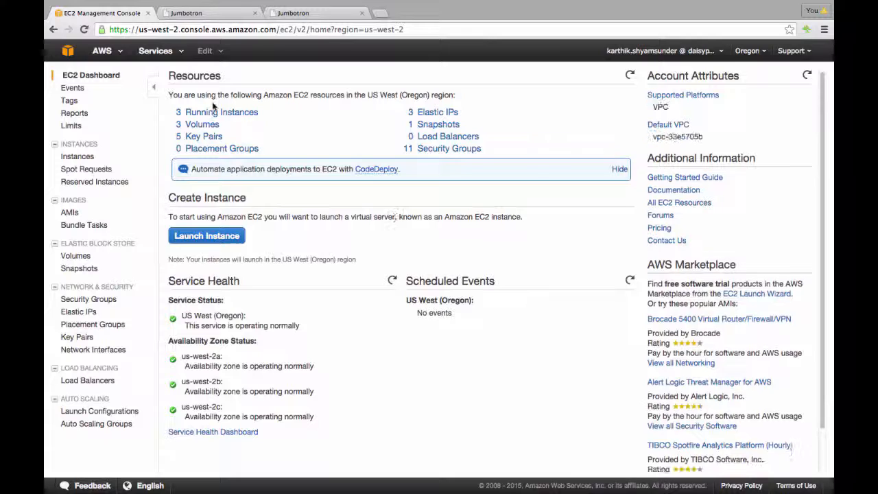
click(209, 113)
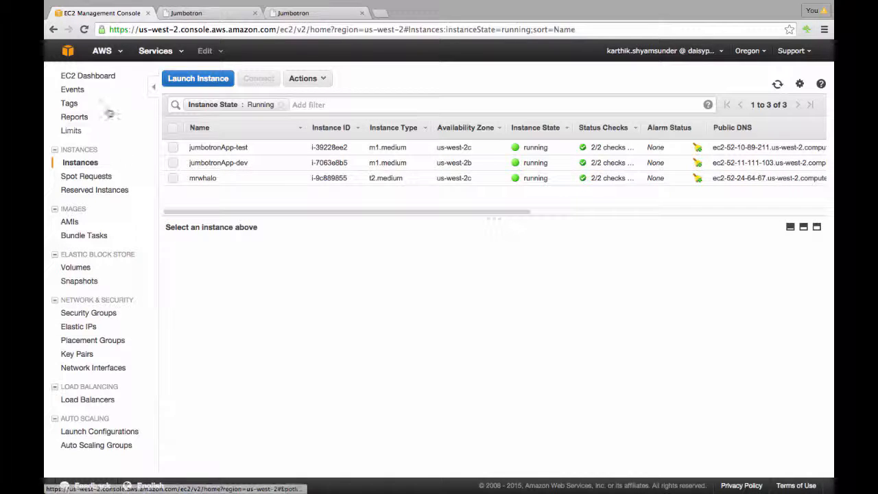
click(91, 77)
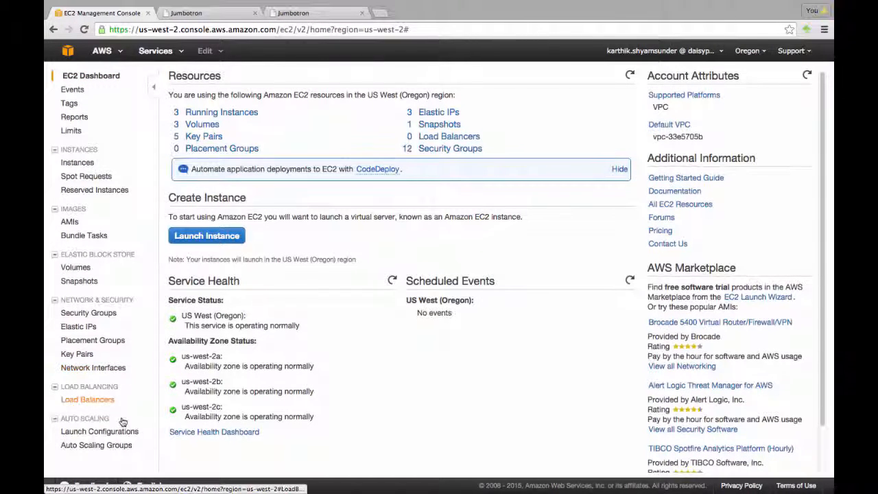
click(88, 400)
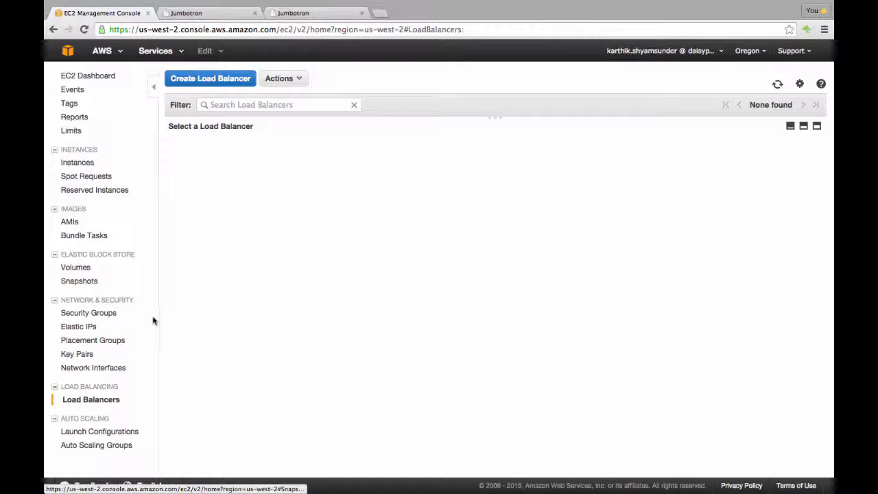
- Return to Elastic Beanstalk and open the jumbotronApp-prod dashboard to read its recent launch events
click(81, 77)
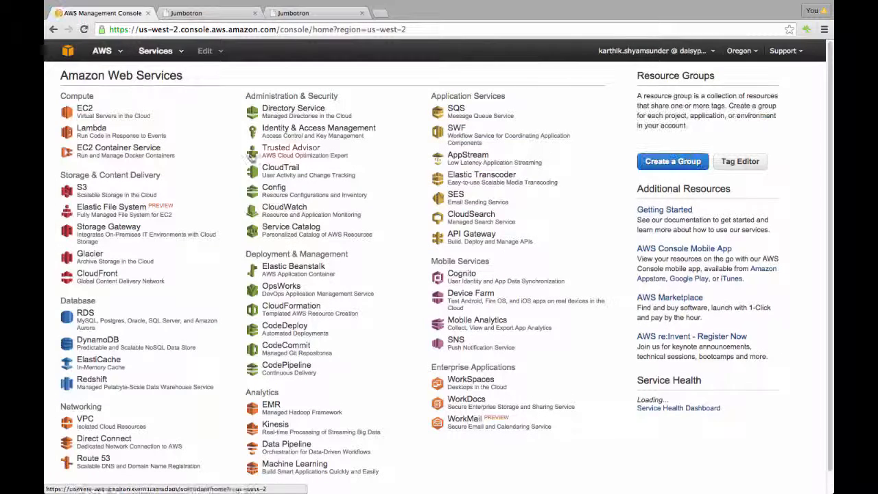
click(293, 269)
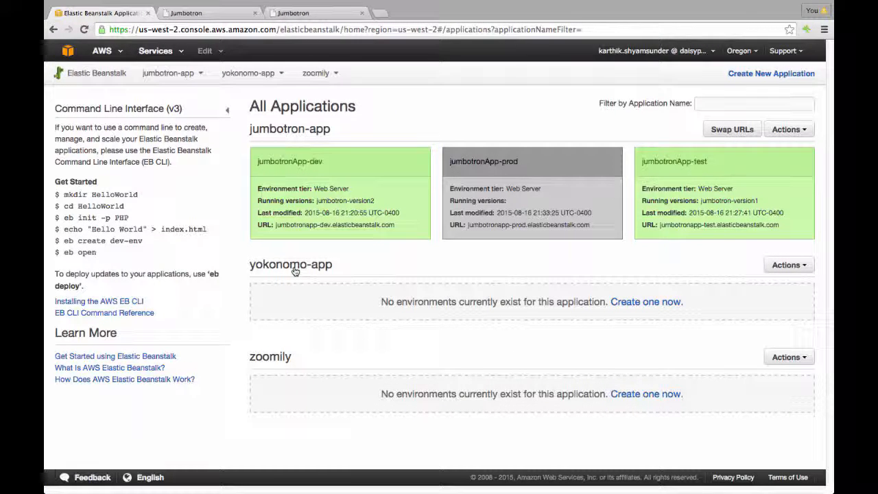
click(523, 209)
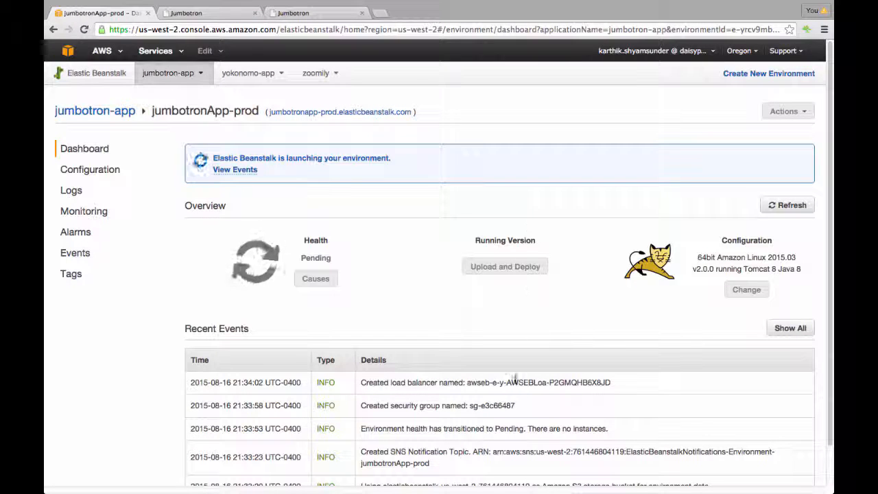
- Open the EC2 load balancers list again and inspect the name and description of the production environment's load balancer
click(68, 54)
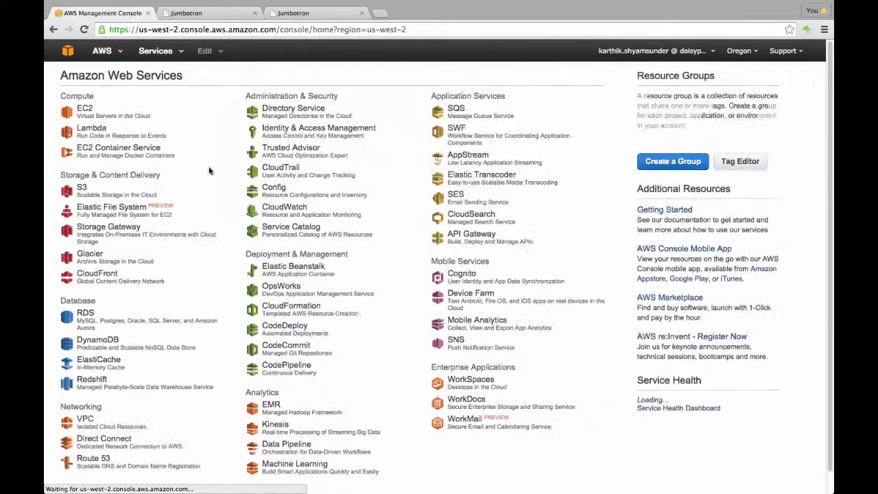
click(83, 109)
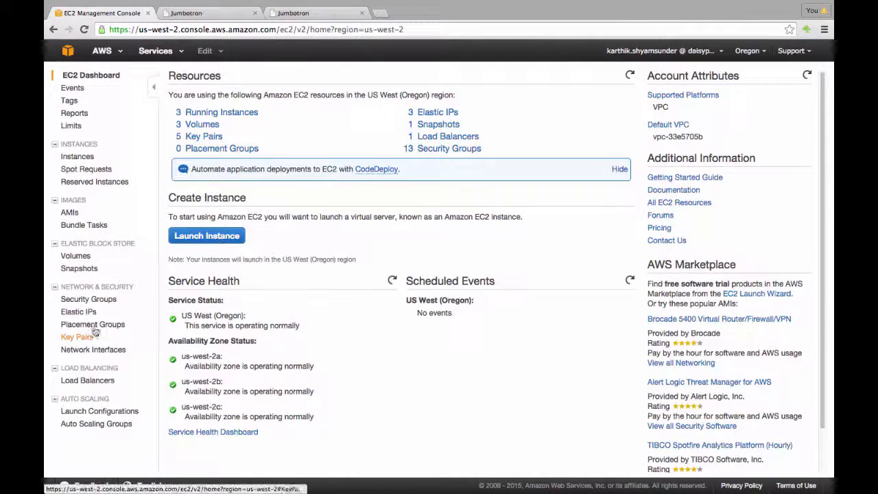
click(89, 383)
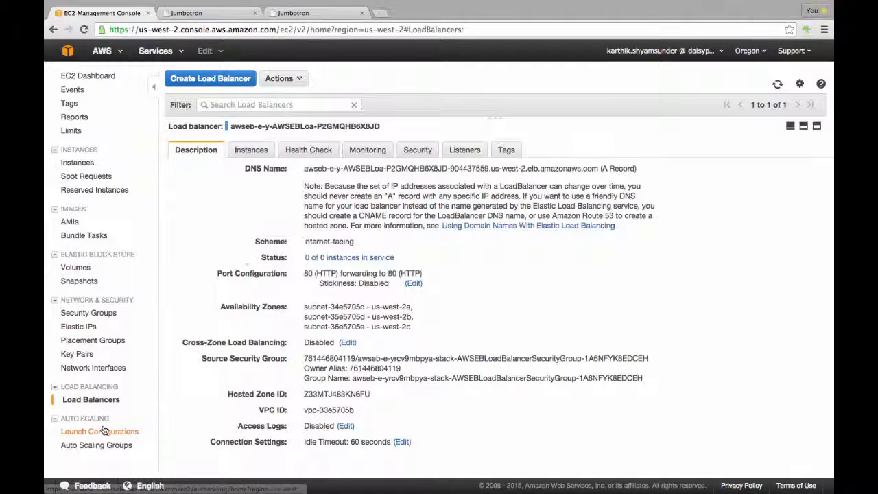
click(90, 388)
click(89, 388)
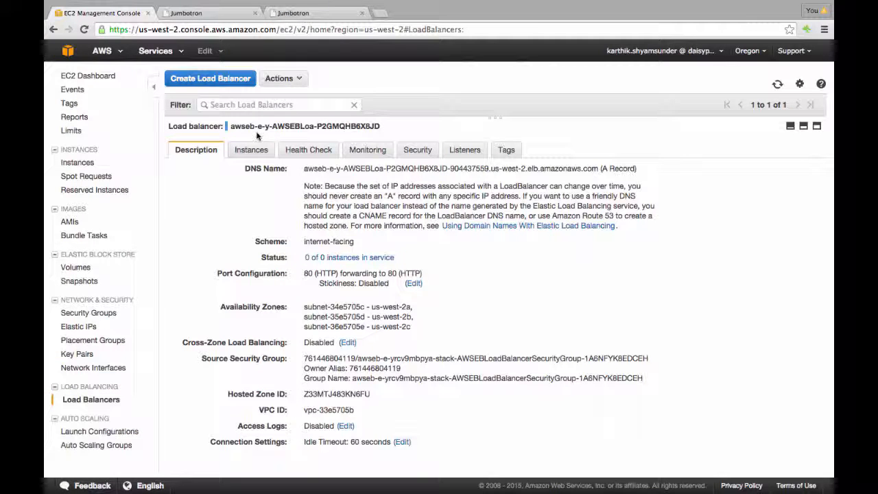
triple_click(255, 126)
double_click(272, 126)
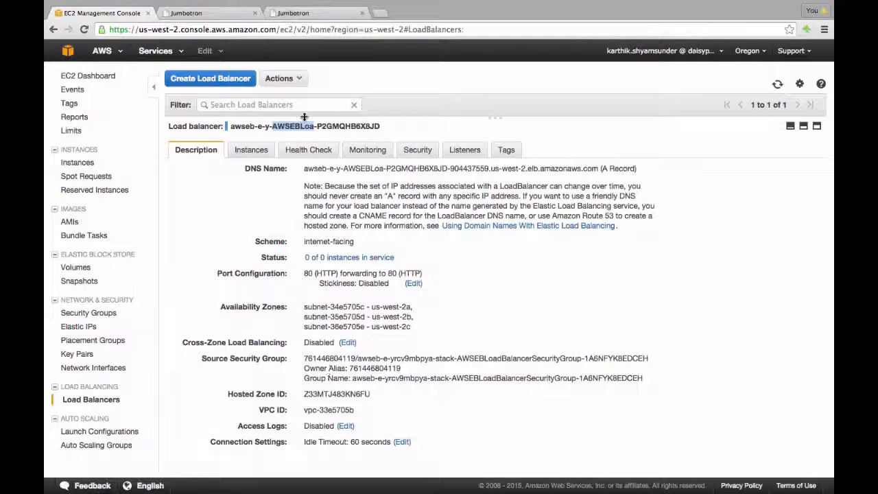
- List the running EC2 instances to check for the jumbotronApp-prod instance
click(68, 55)
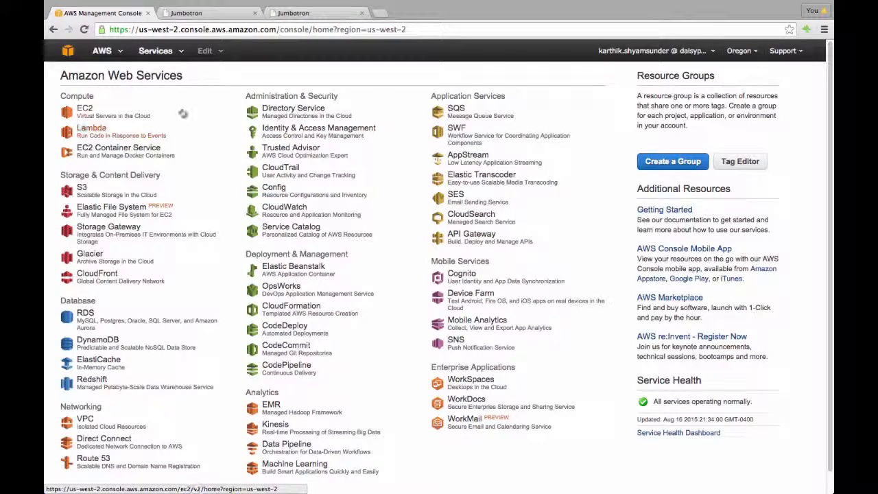
click(95, 116)
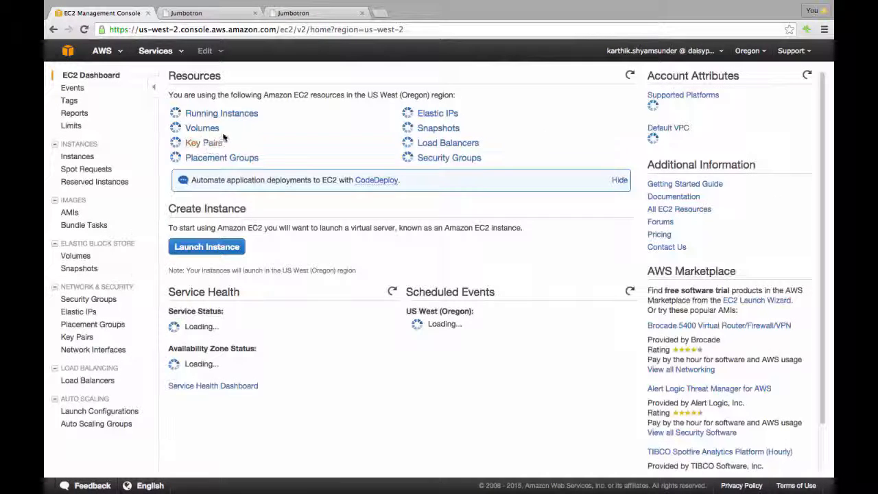
click(208, 115)
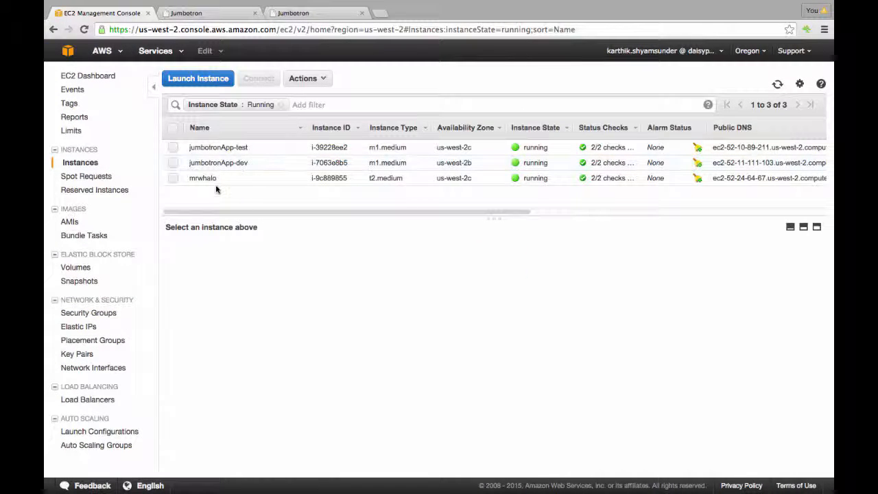
- Go back to Elastic Beanstalk and check the health and recent events of jumbotronApp-prod
click(67, 50)
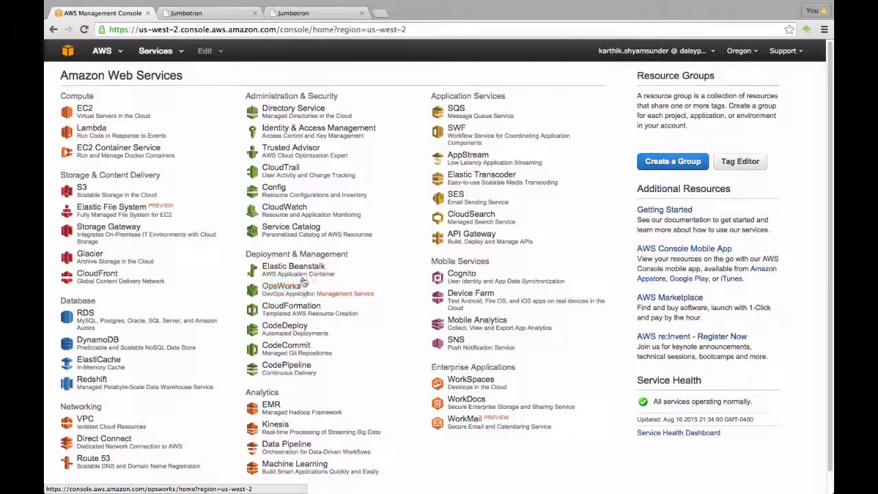
click(282, 268)
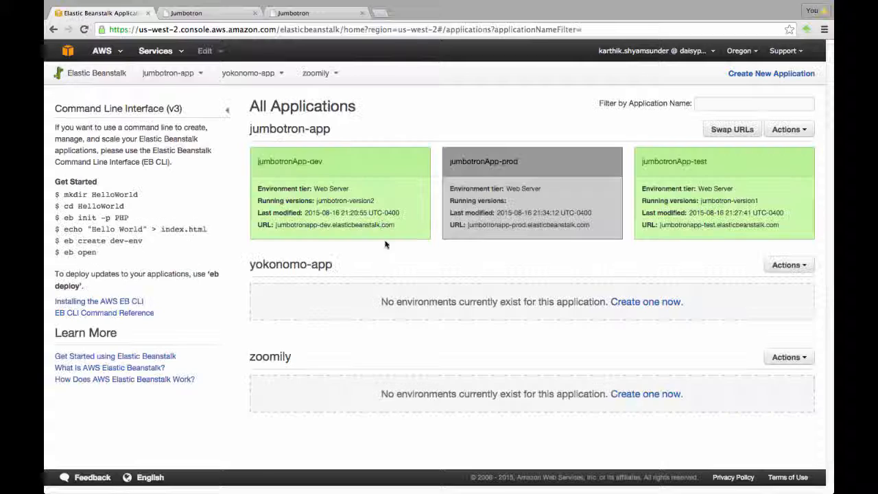
click(519, 211)
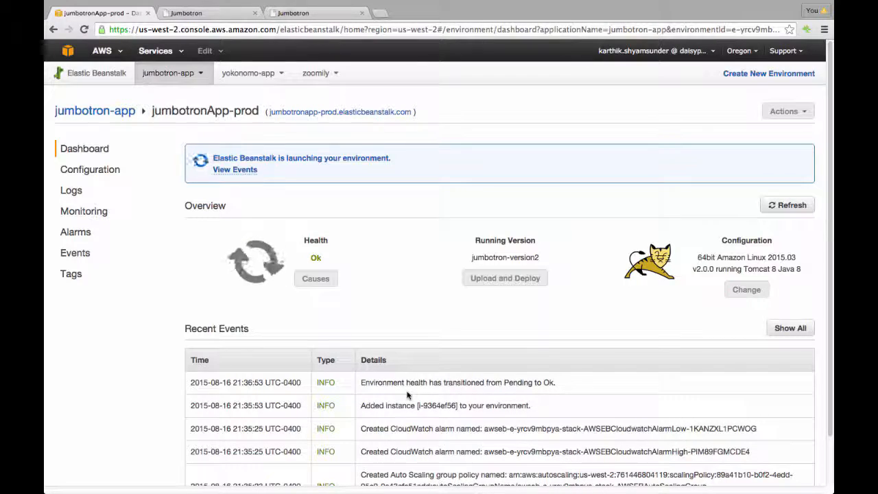
- List the running EC2 instances, view the jumbotronApp-prod instance's details, and return to the EC2 dashboard
click(67, 50)
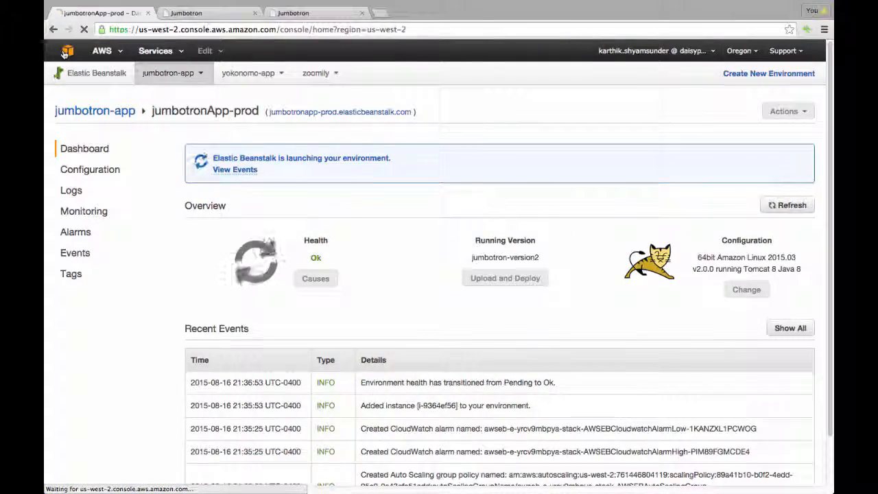
click(85, 110)
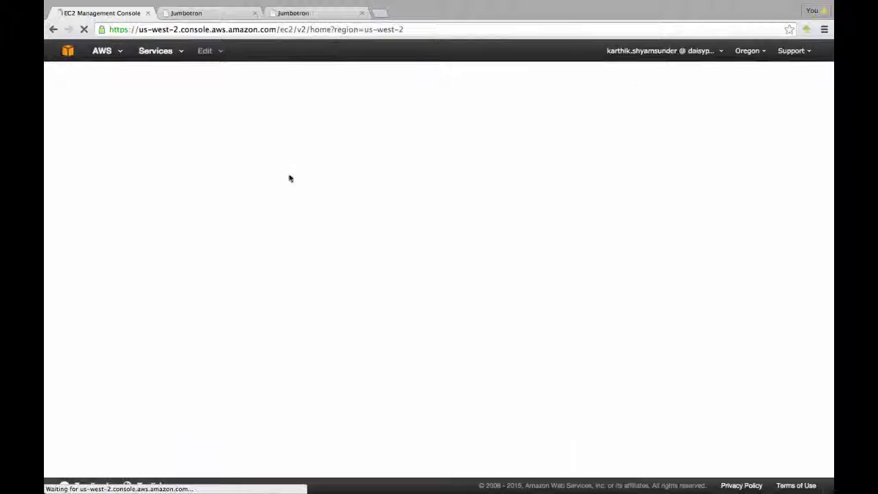
click(220, 113)
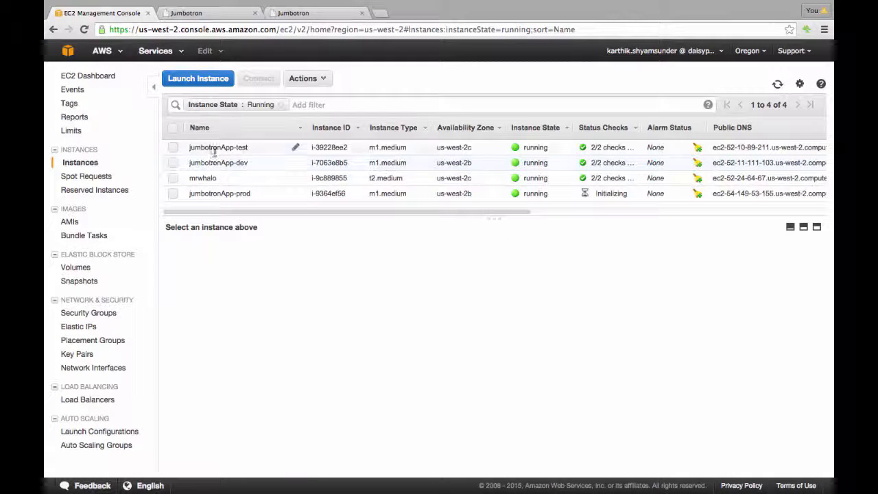
click(221, 194)
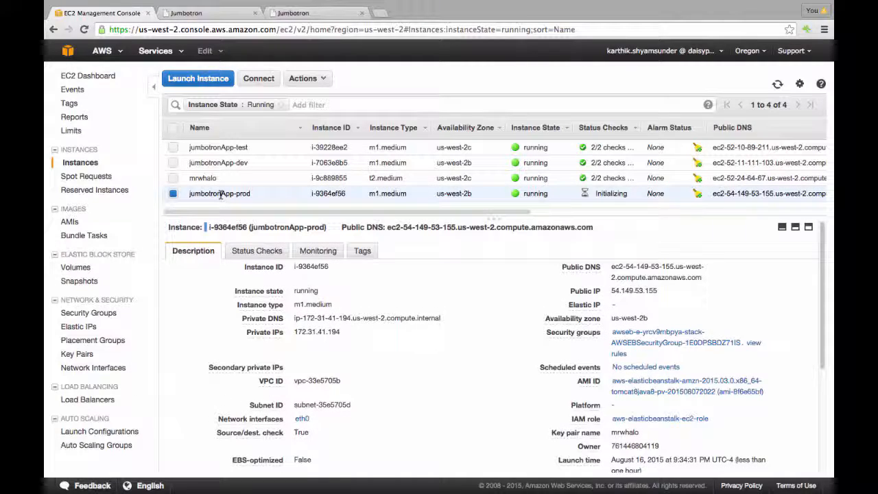
click(84, 80)
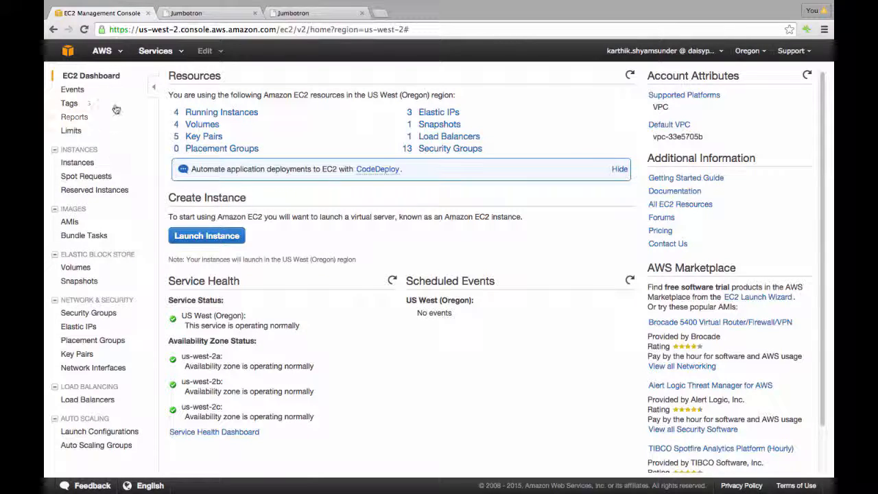
- Return to the Elastic Beanstalk applications overview and reopen the jumbotronApp-prod dashboard to check its launch status
click(67, 50)
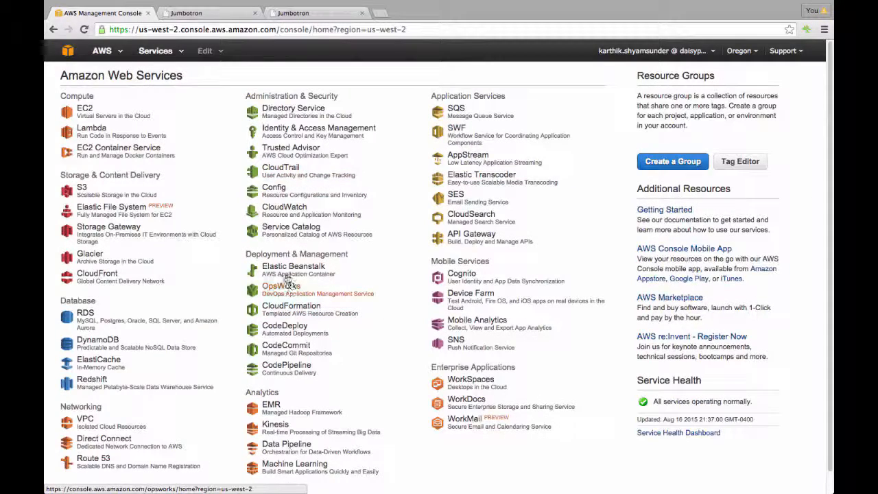
click(285, 270)
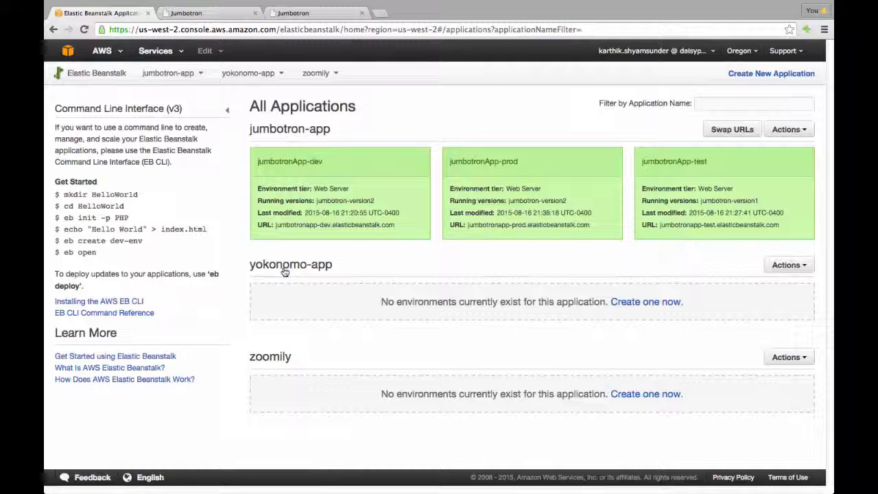
click(558, 199)
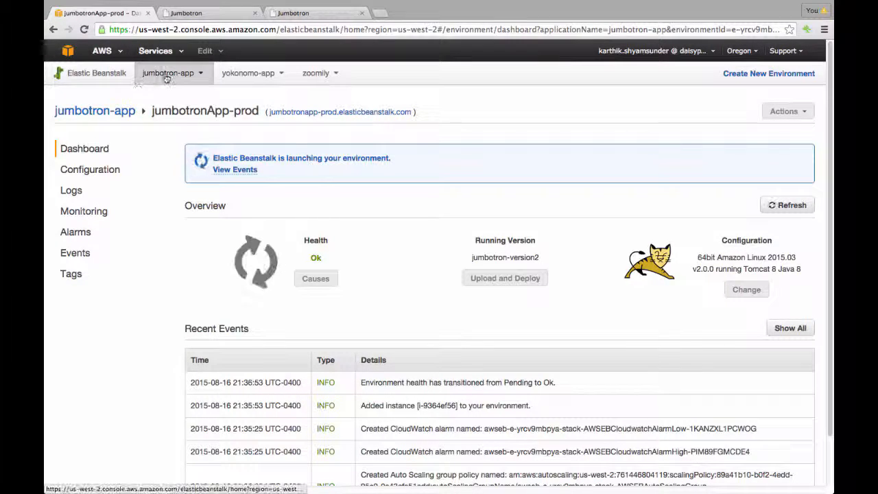
mouse_move(167, 77)
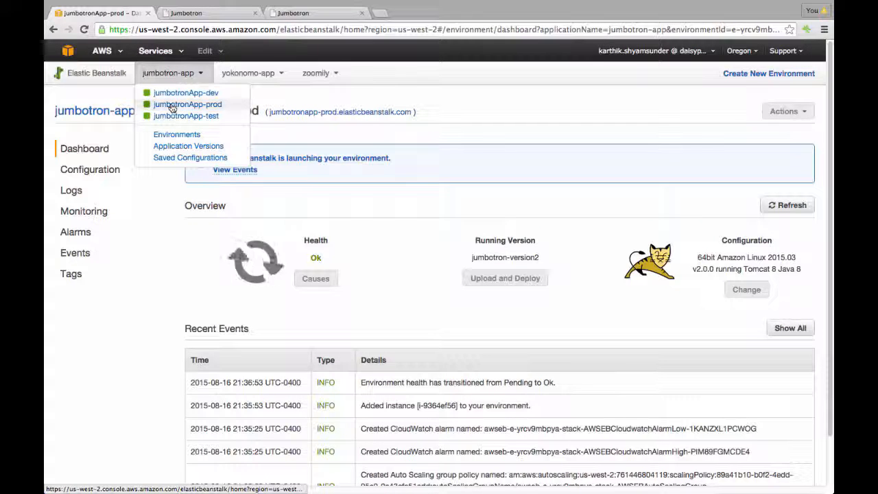
click(171, 108)
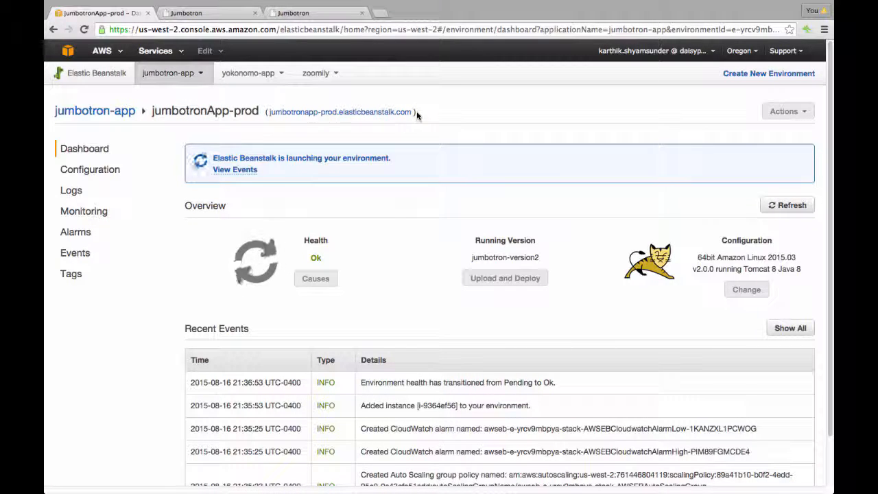
- Copy the environment URL jumbotronapp-prod.elasticbeanstalk.com and open it in a new browser tab
drag(415, 114, 272, 117)
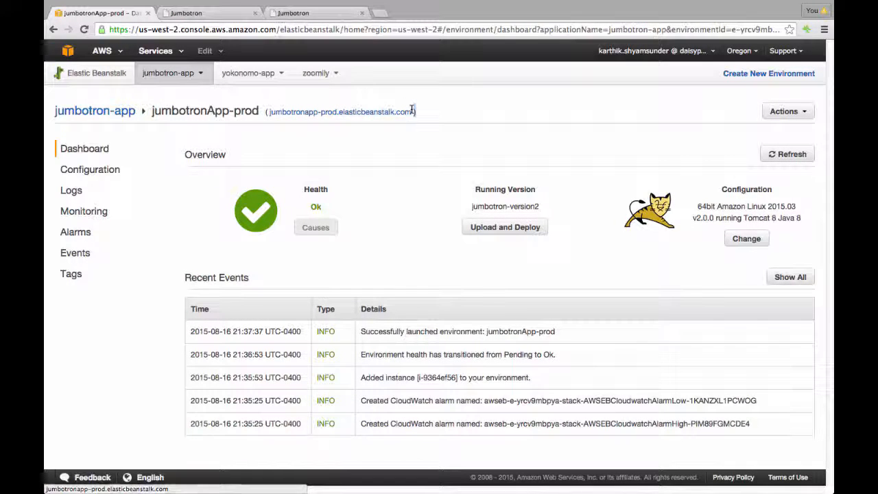
drag(414, 112, 271, 119)
key(ctrl+c)
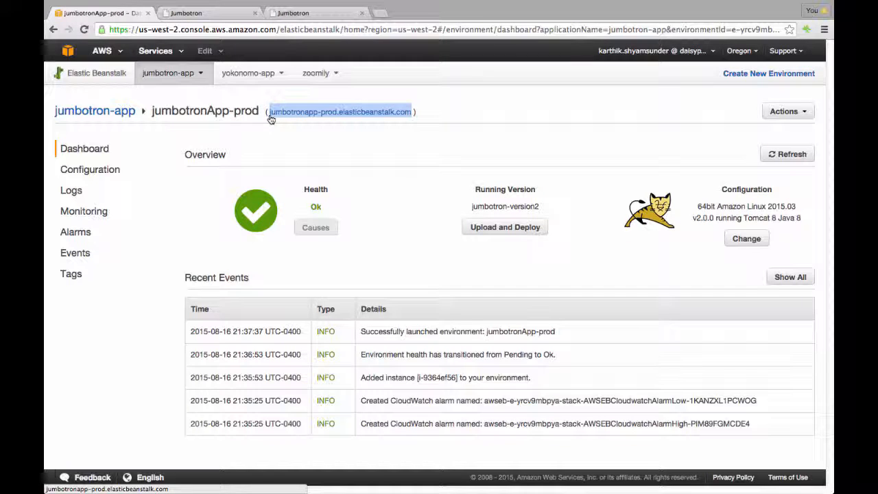
click(381, 13)
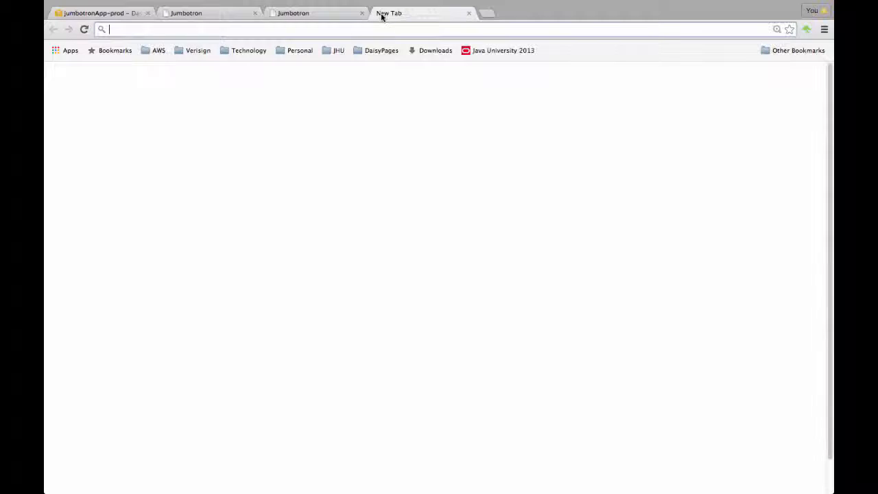
key(ctrl+v)
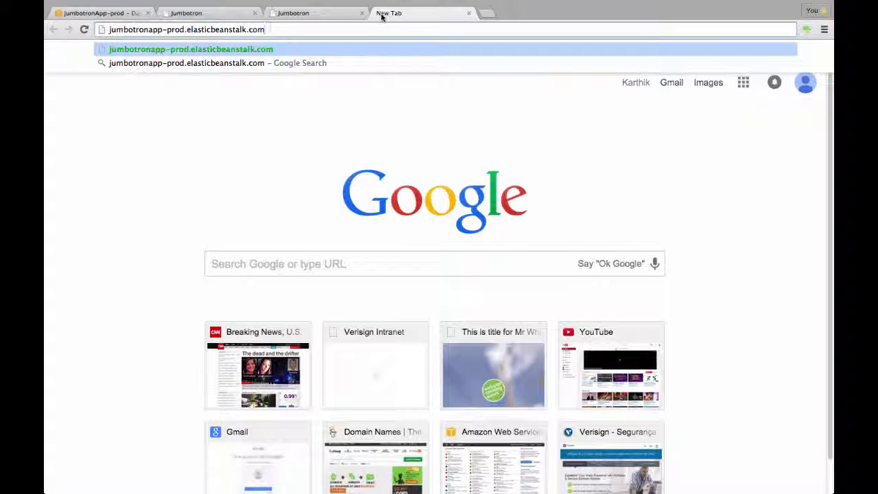
key(Return)
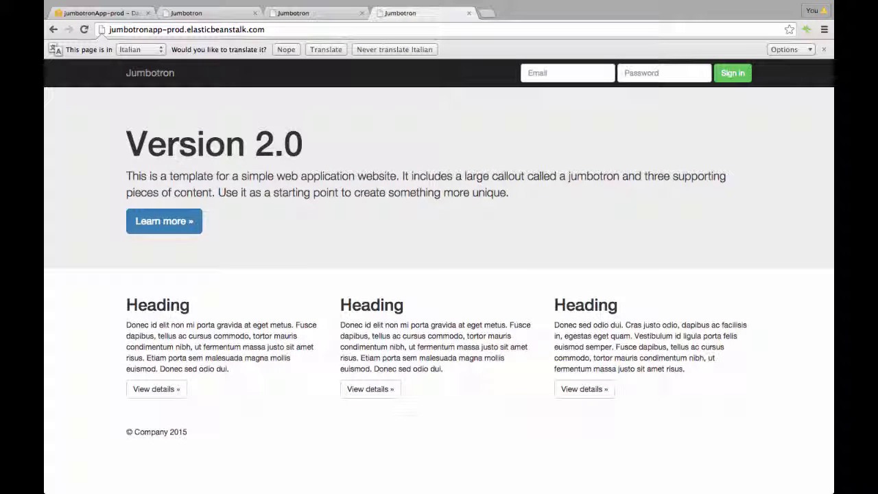
- Bring up the jumbotronapp-test.elasticbeanstalk.com site and reload it to check its deployed version
click(302, 13)
click(217, 29)
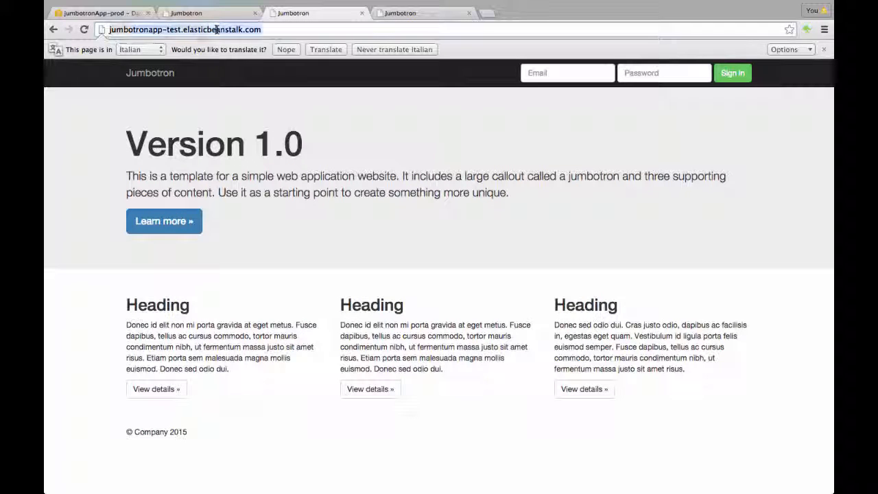
key(Return)
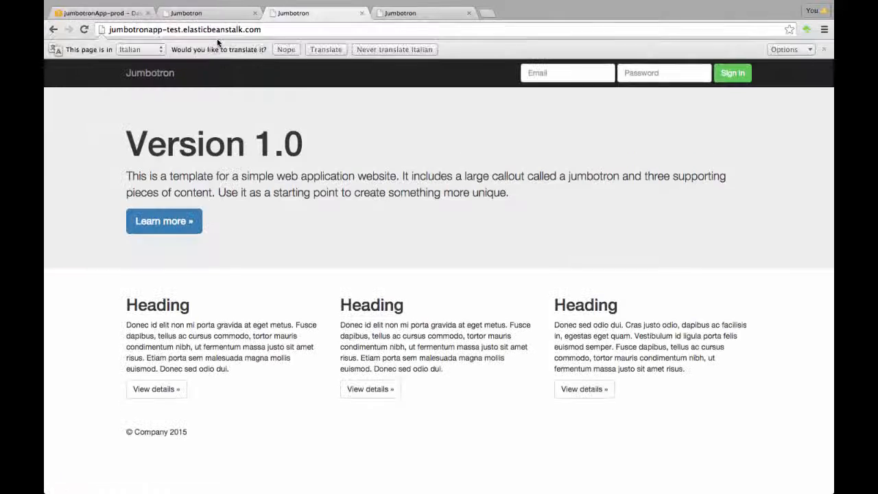
click(83, 30)
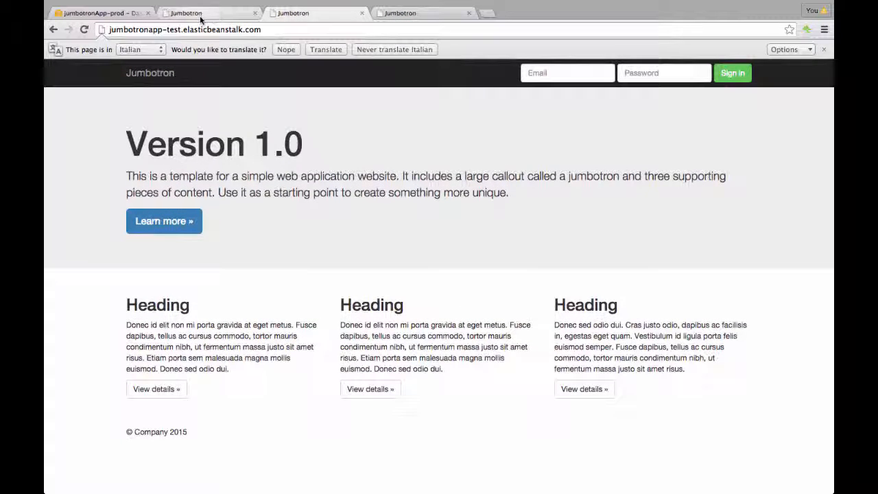
- Reload the jumbotronapp-dev.elasticbeanstalk.com site, decline the translation offer, and return to the jumbotronapp-prod site to compare versions
click(200, 16)
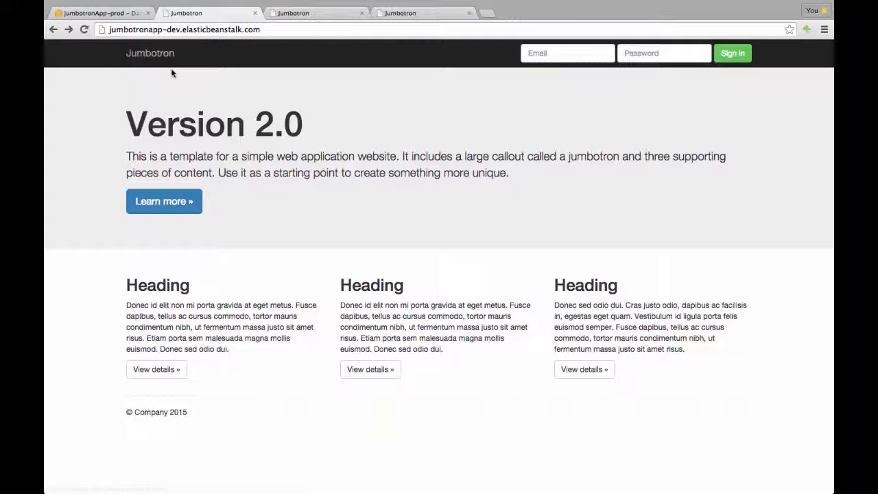
click(84, 30)
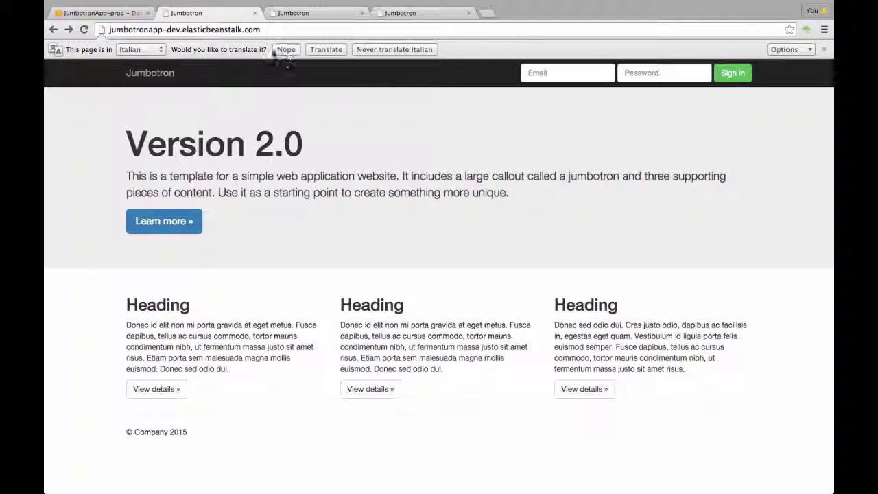
click(285, 50)
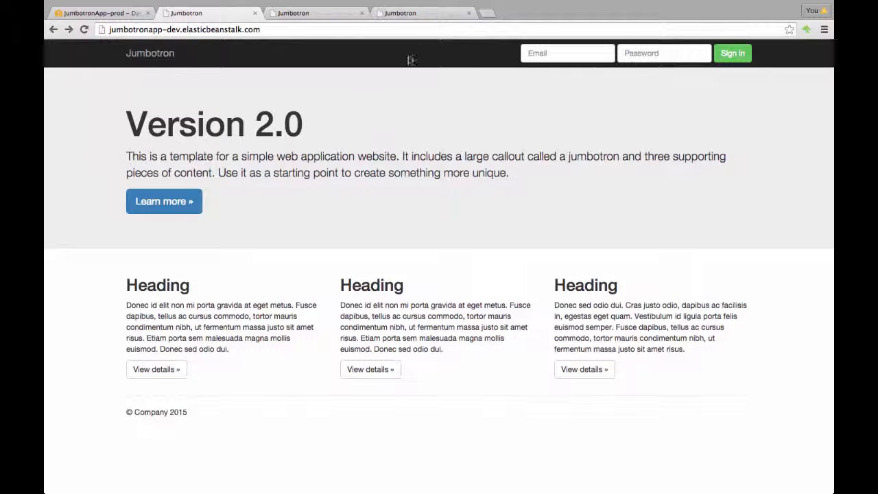
click(405, 13)
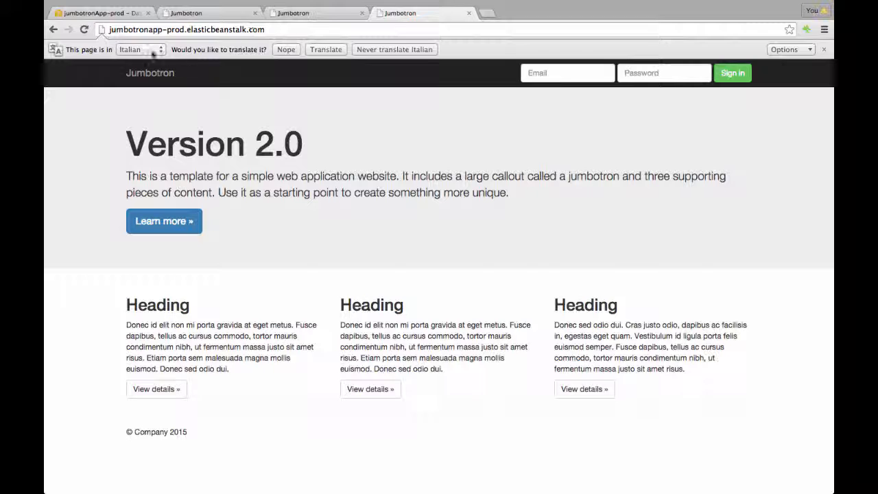
- Open the Scaling settings in jumbotronApp-prod's configuration, review the environment type and current status, and expand Auto Scaling
click(92, 12)
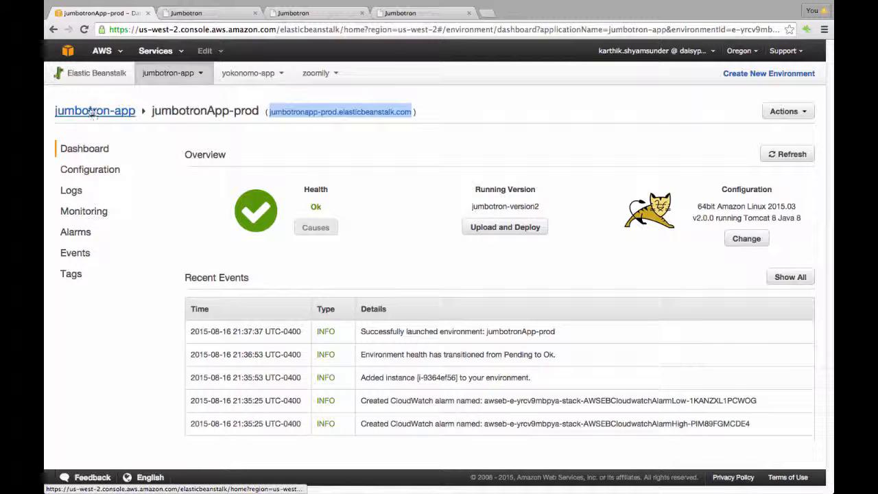
click(88, 171)
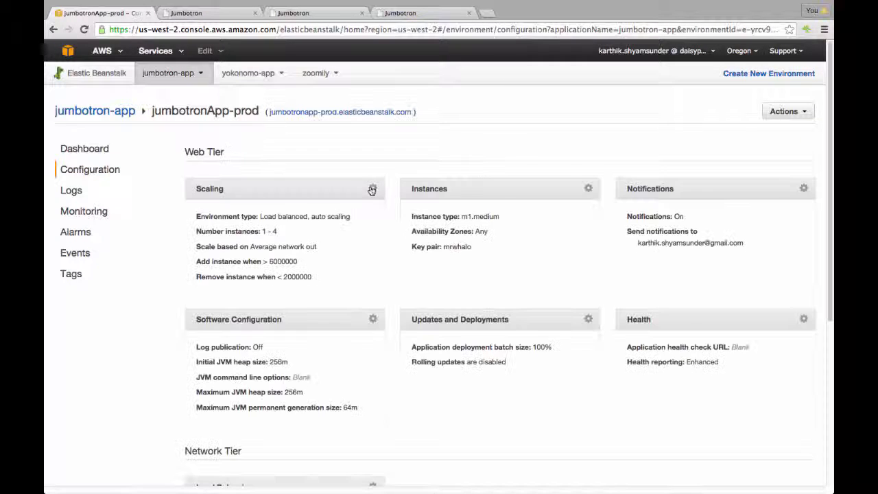
click(376, 189)
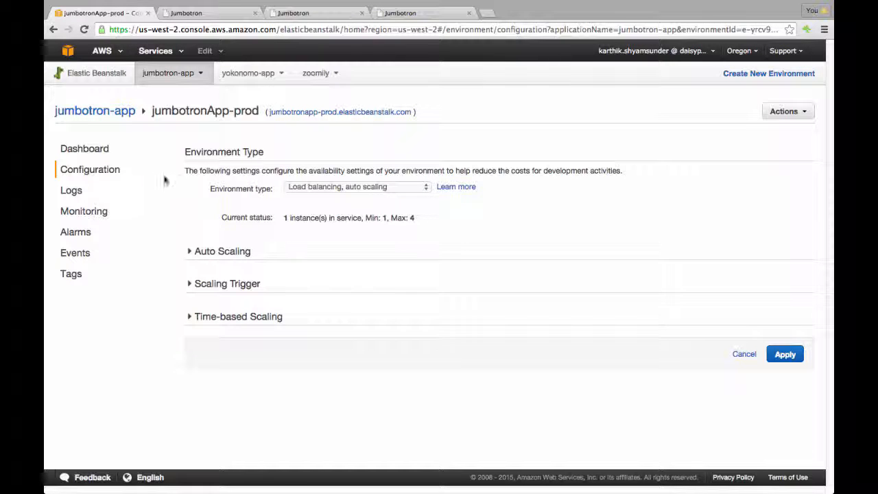
click(336, 189)
click(288, 221)
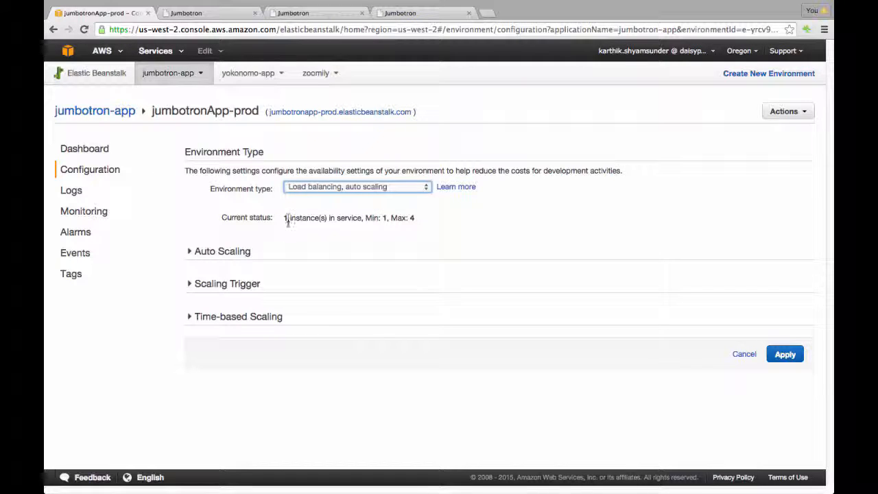
drag(284, 218, 304, 217)
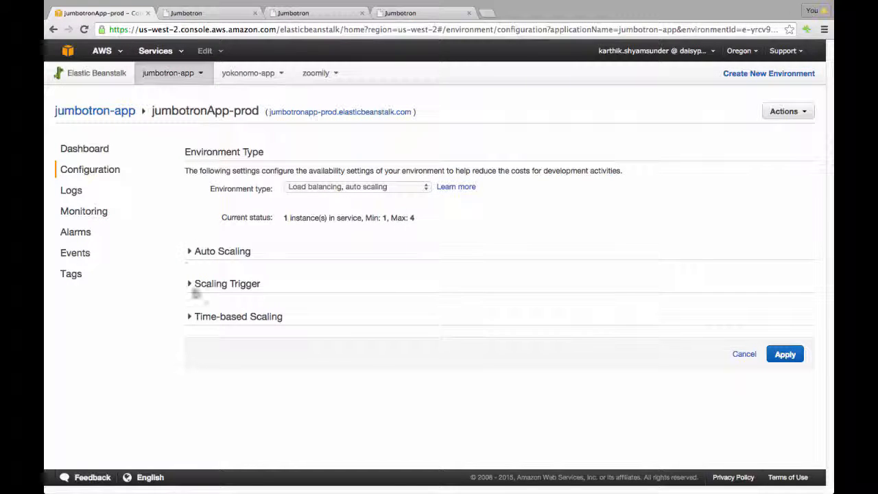
click(191, 252)
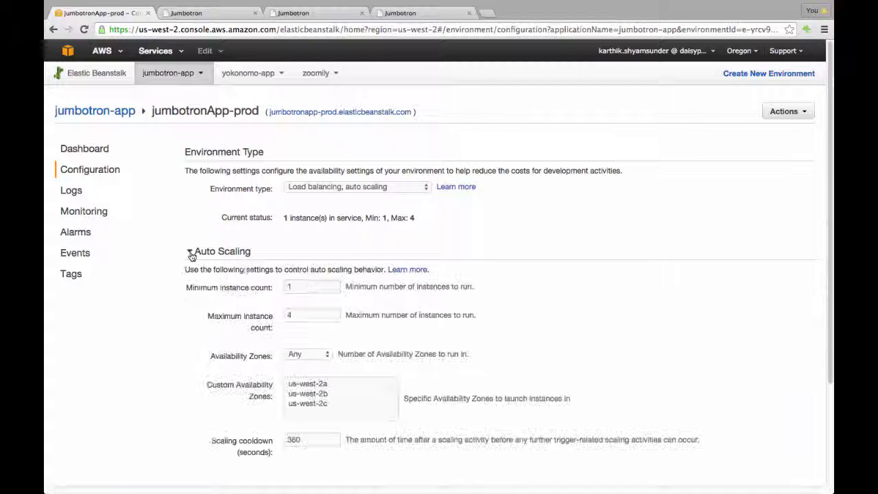
- Set the minimum instance count to 2 and the maximum instance count to 4
click(296, 287)
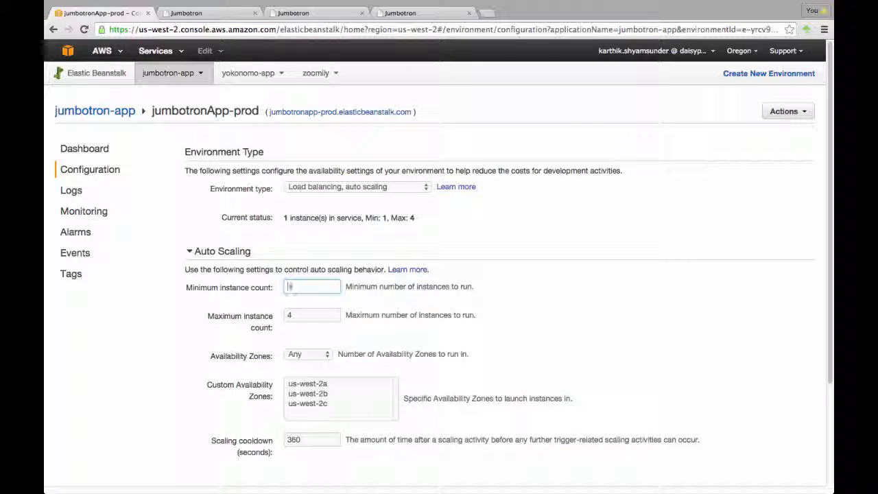
click(298, 317)
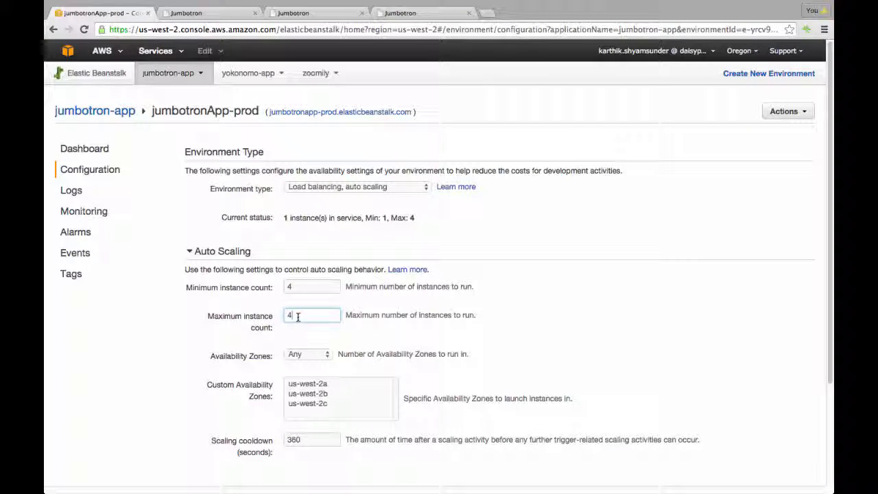
key(BackSpace)
key(shift+Tab)
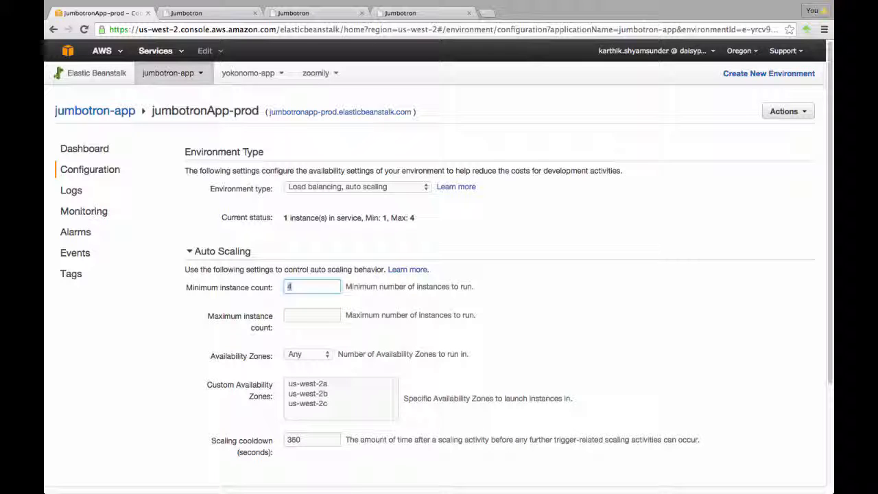
key(Tab)
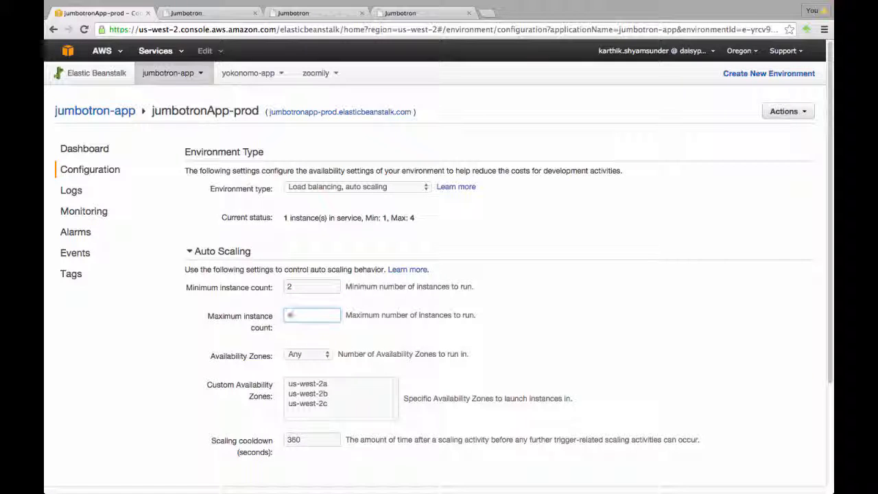
text(4)
key(Tab)
- Select us-west-2a and us-west-2c as the custom availability zones
scroll(340, 366, down, 1)
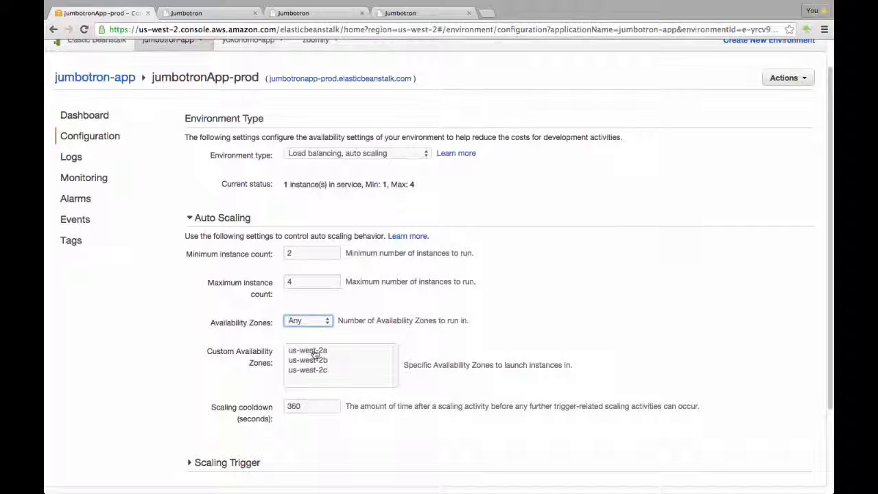
click(320, 351)
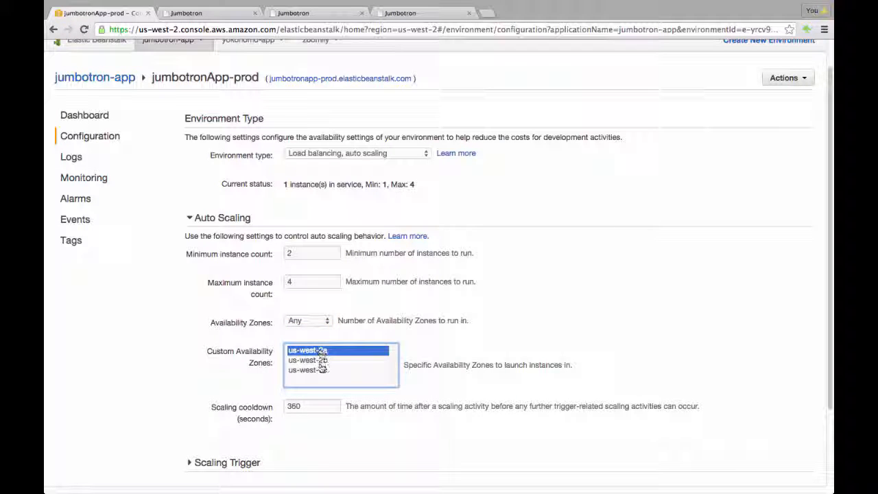
super+click(322, 370)
scroll(508, 327, down, 1)
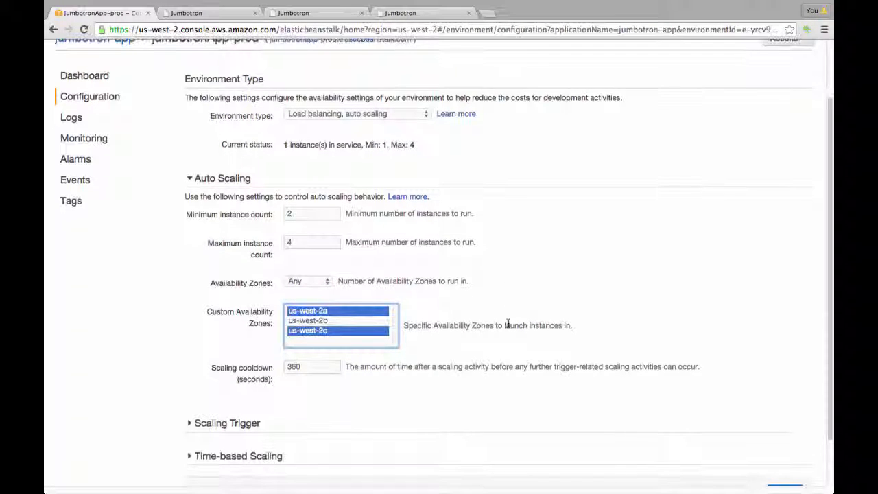
scroll(508, 325, down, 2)
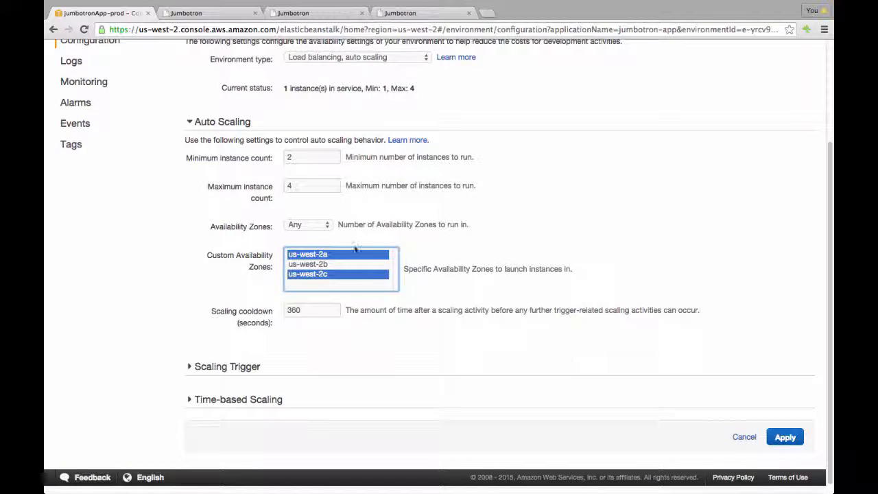
- Set the number of availability zones to Any 2 and clear the custom availability zone selection
click(327, 226)
click(321, 248)
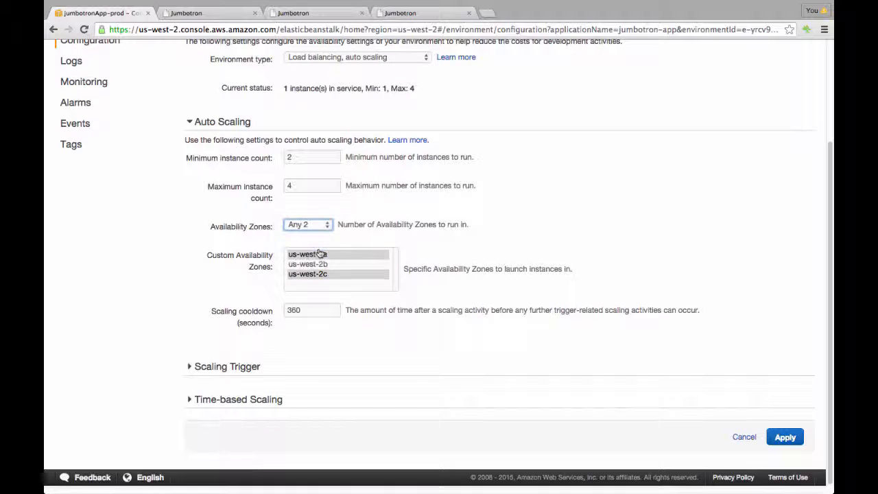
click(320, 254)
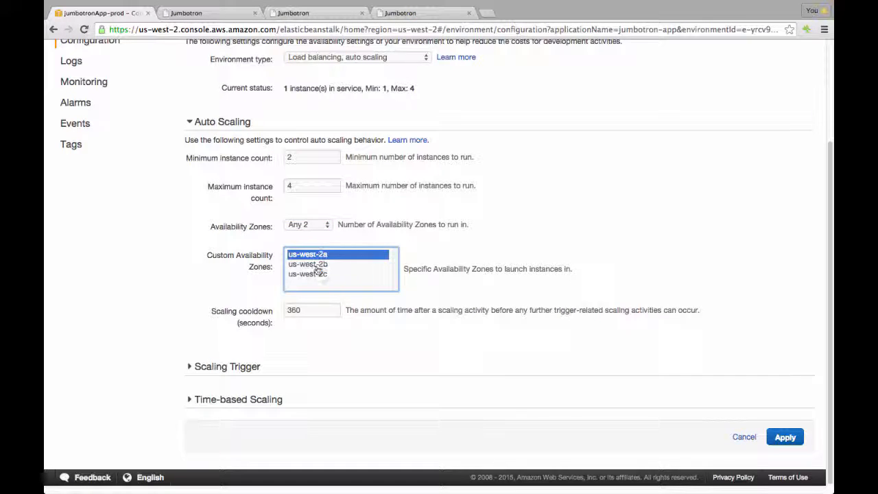
super+click(313, 255)
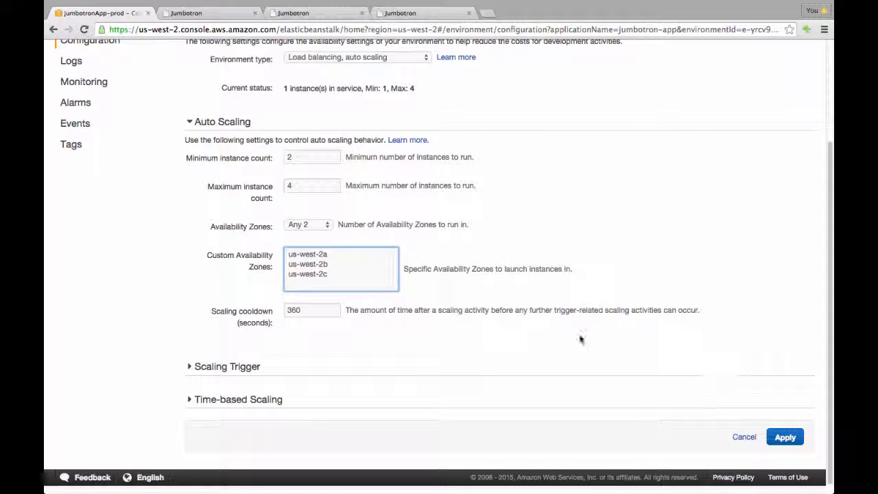
- Set the minimum instance count to 3
click(297, 158)
key(BackSpace)
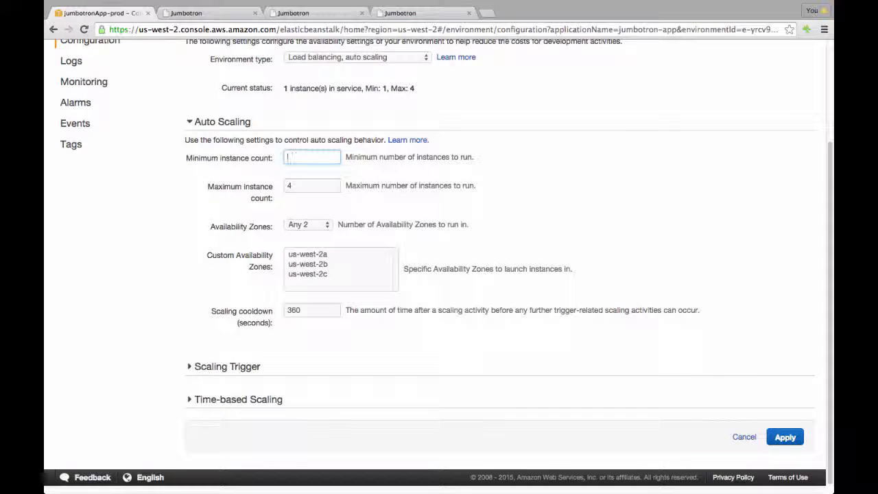
key(Tab)
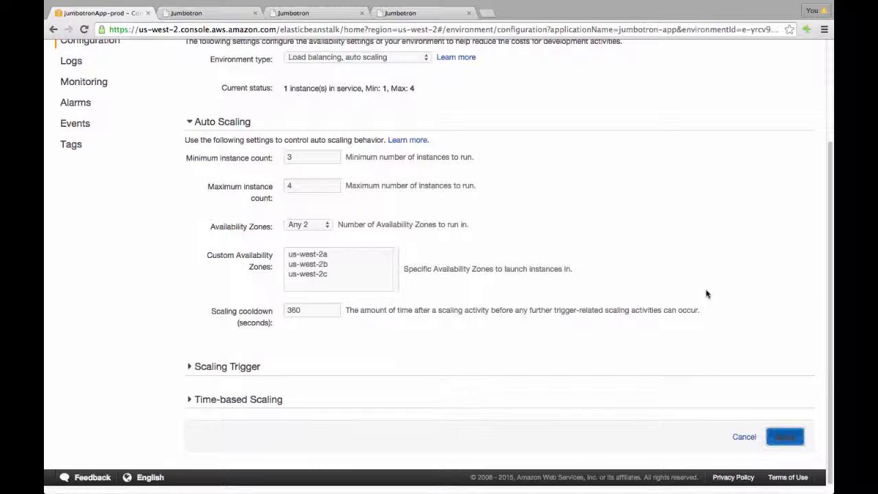
- Expand the Scaling Trigger and Time-based Scaling sections and examine their thresholds, breach settings and scheduled actions
click(191, 369)
scroll(295, 364, down, 5)
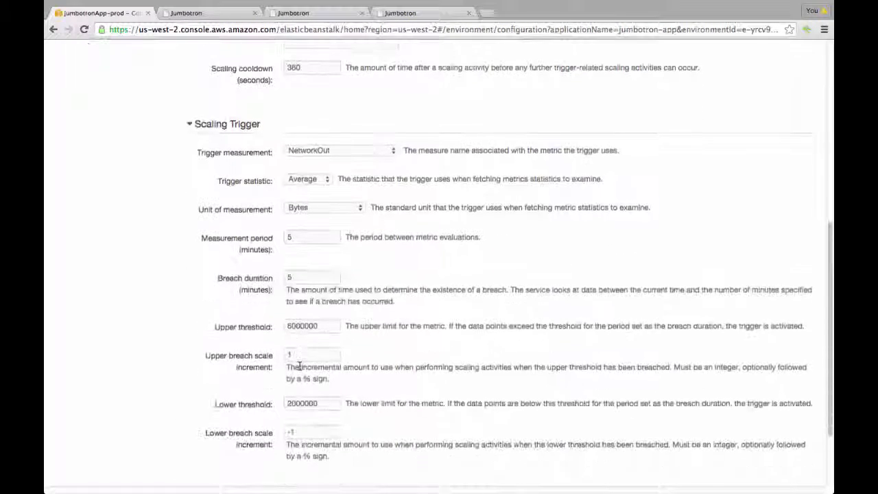
scroll(300, 367, up, 2)
scroll(300, 368, down, 4)
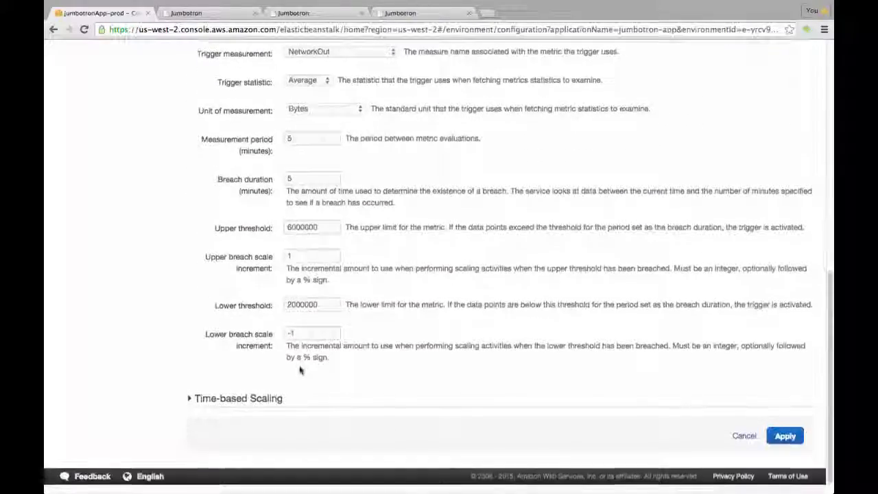
click(190, 401)
scroll(306, 412, down, 3)
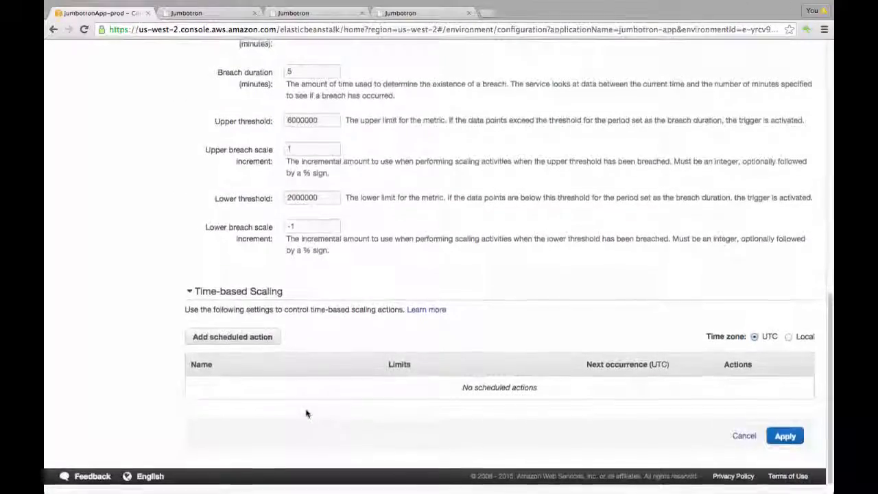
scroll(306, 412, up, 8)
scroll(306, 412, up, 5)
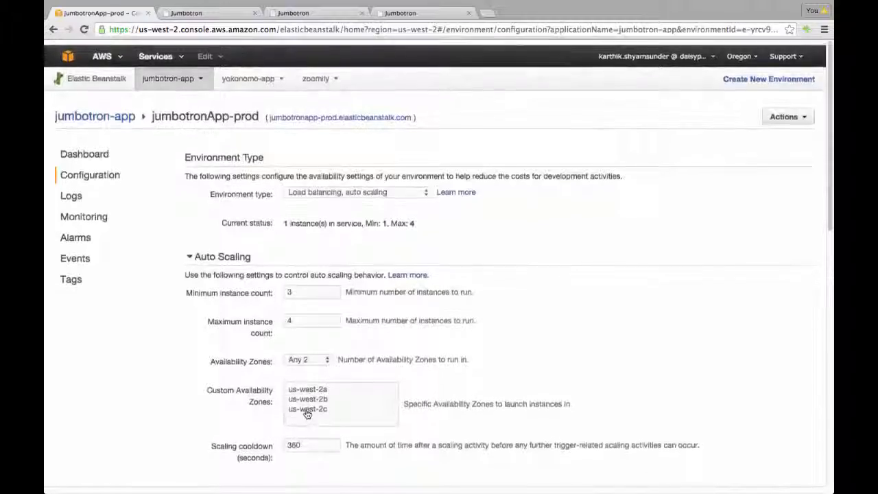
scroll(306, 412, down, 13)
scroll(306, 412, down, 2)
scroll(473, 406, up, 15)
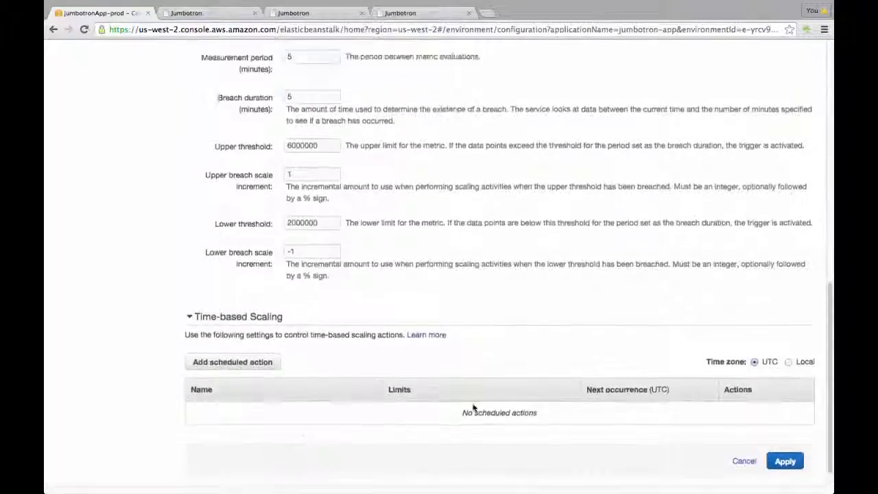
scroll(473, 408, down, 15)
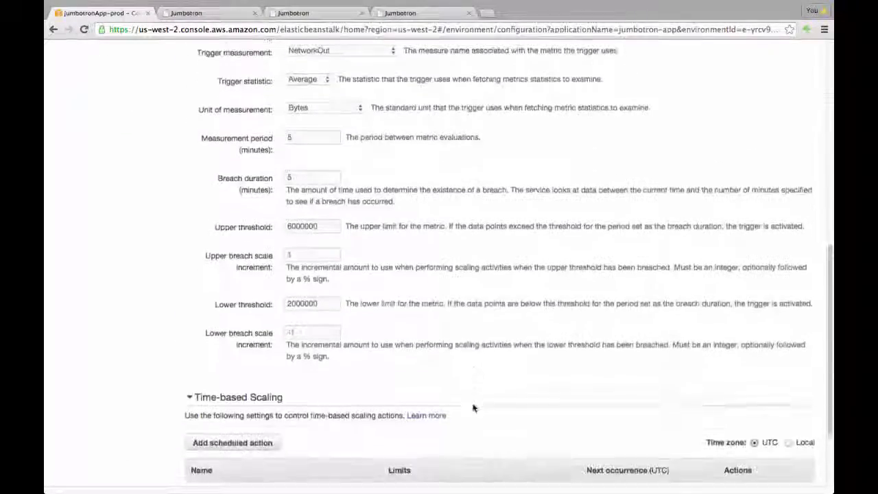
scroll(474, 409, up, 5)
scroll(666, 412, down, 5)
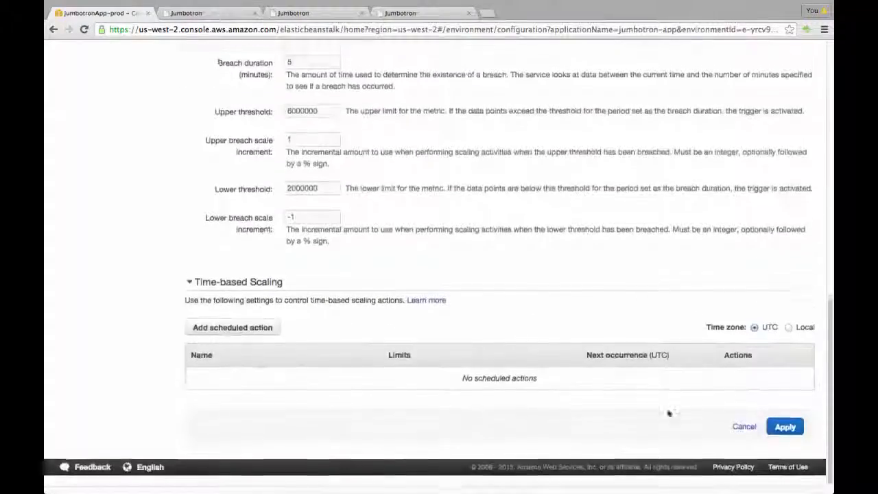
- Recheck the auto scaling values and apply the scaling configuration to jumbotronApp-prod
scroll(696, 309, up, 10)
scroll(696, 312, up, 2)
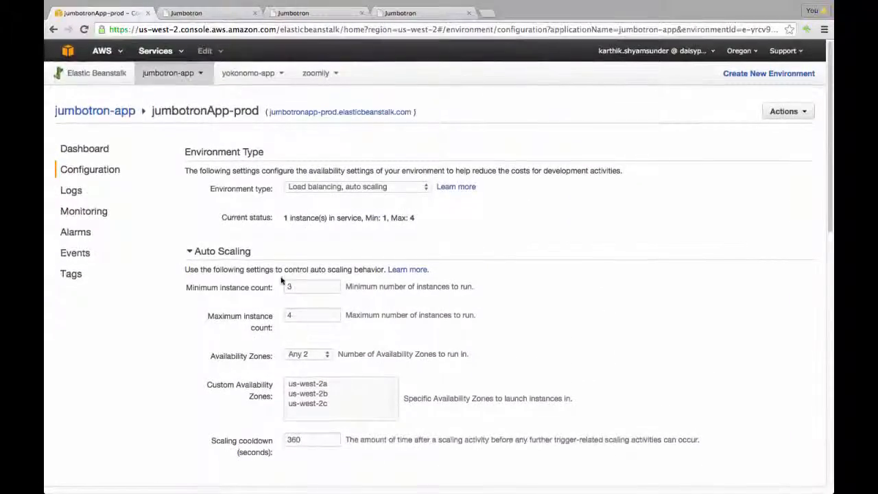
scroll(613, 382, down, 15)
click(785, 429)
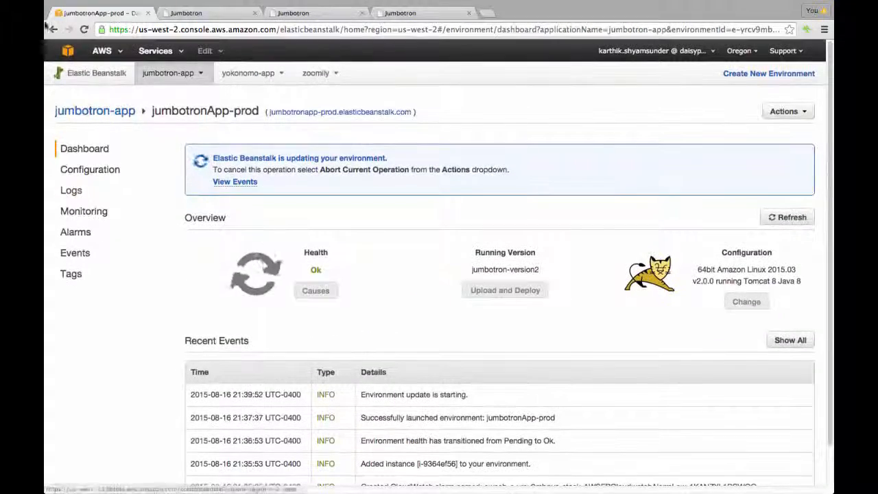
- Check the All Applications overview and the jumbotronApp-prod dashboard for the environment update's progress and recent events
click(106, 75)
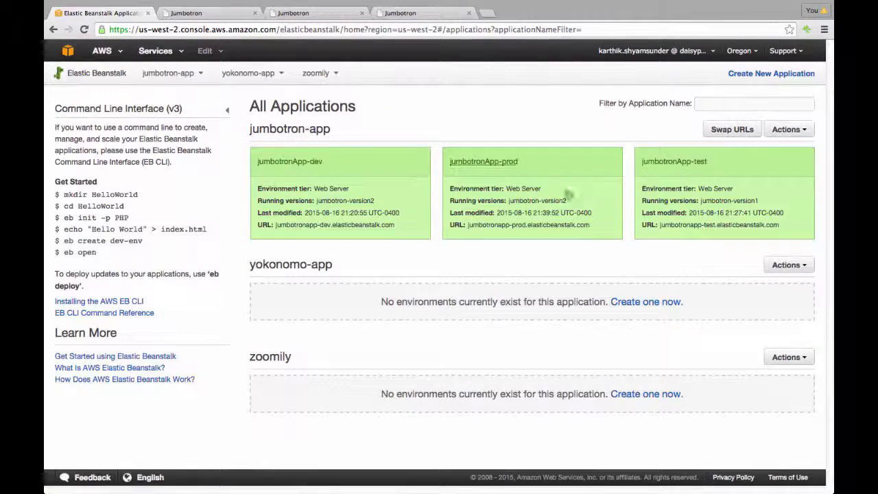
click(580, 201)
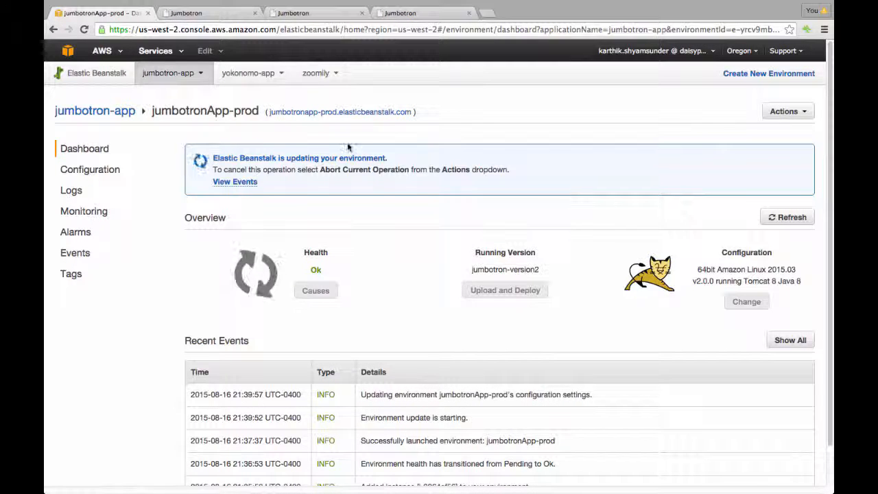
click(187, 75)
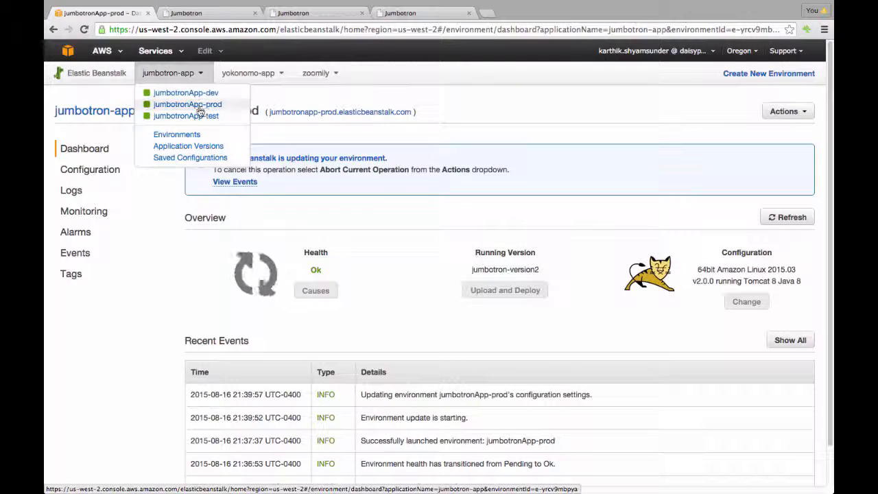
click(201, 104)
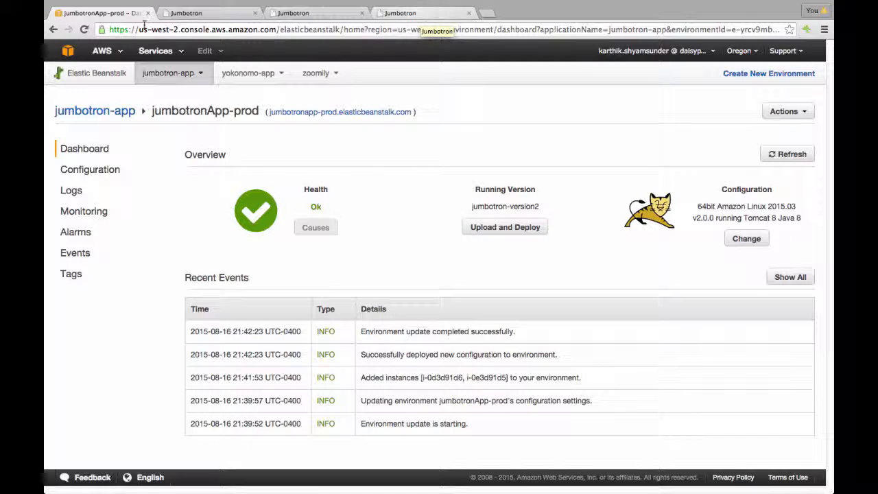
click(180, 75)
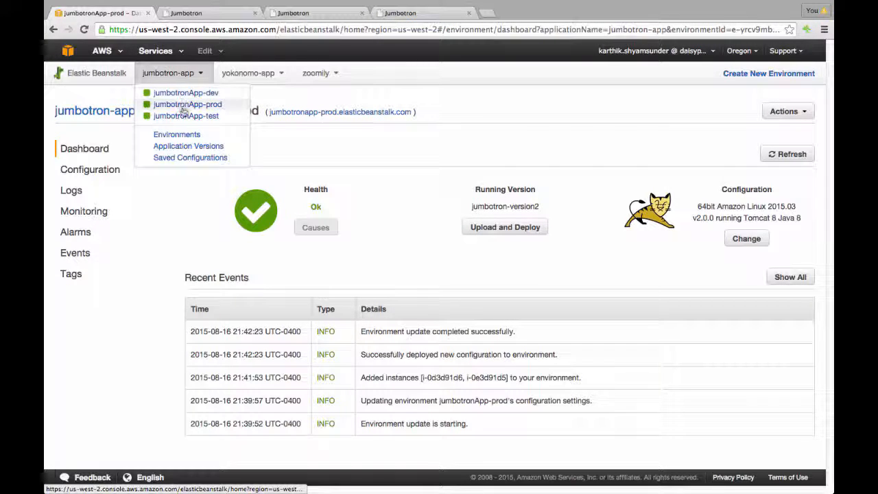
click(184, 105)
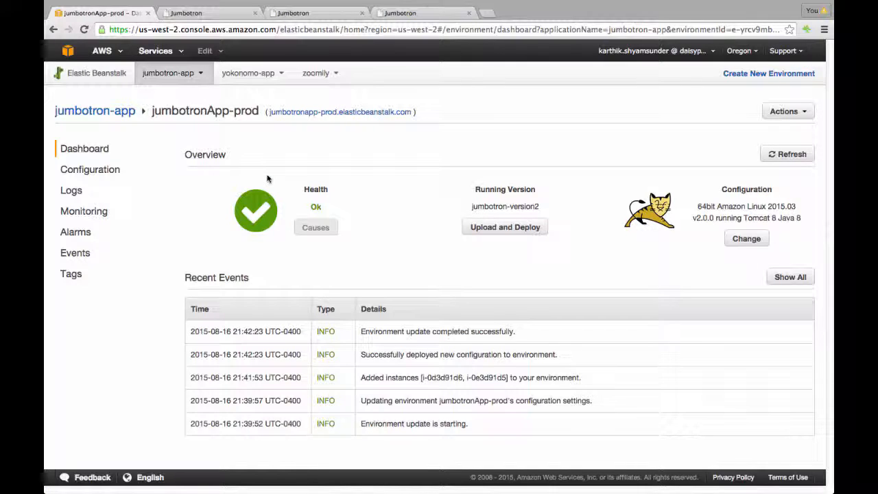
click(98, 76)
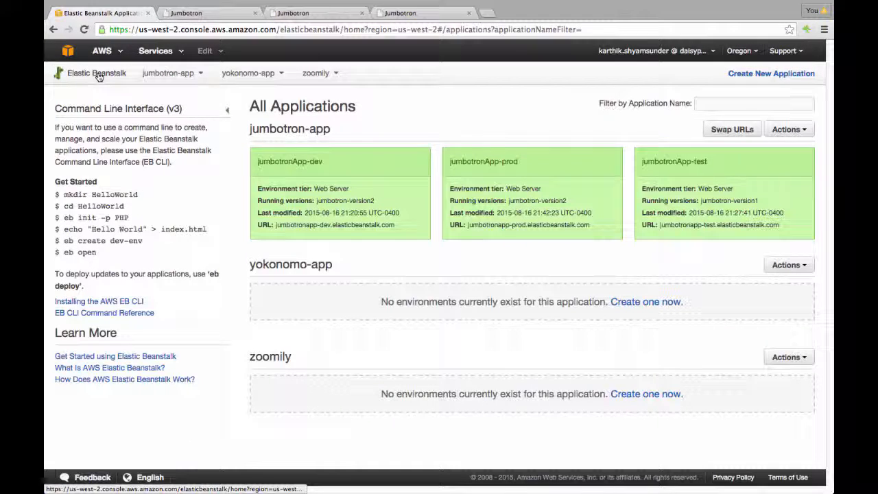
- Open the EC2 service and list the running instances
click(67, 51)
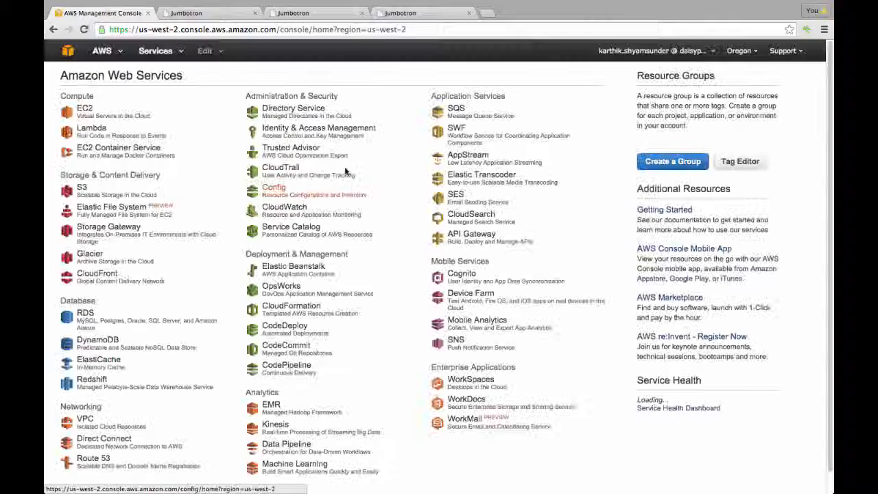
click(106, 113)
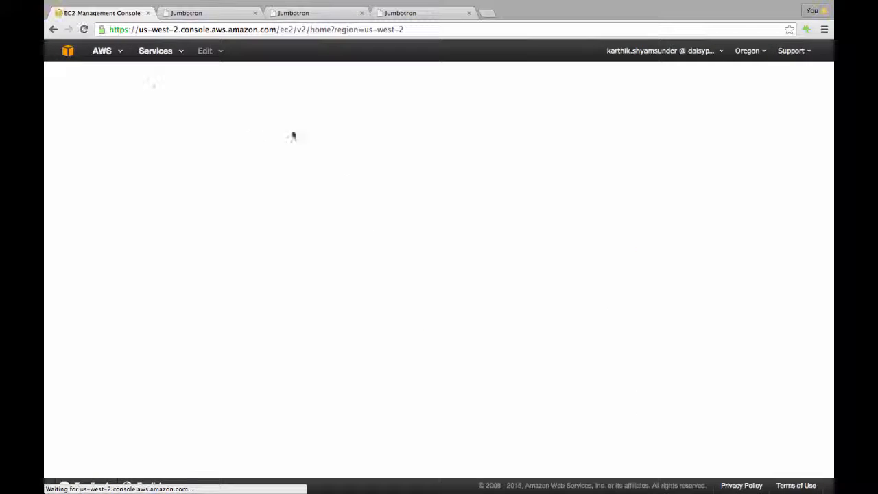
click(228, 118)
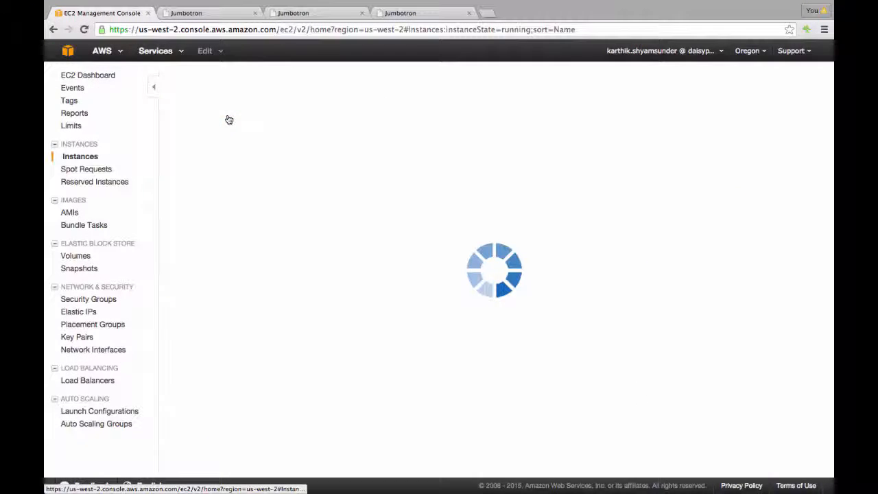
scroll(259, 185, down, 2)
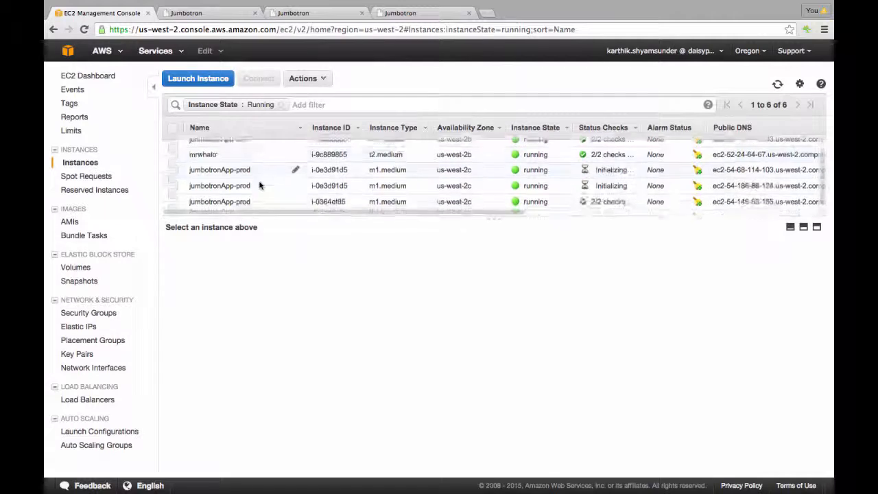
- Inspect the description details of each running jumbotronApp-prod instance, including its availability zone
click(236, 168)
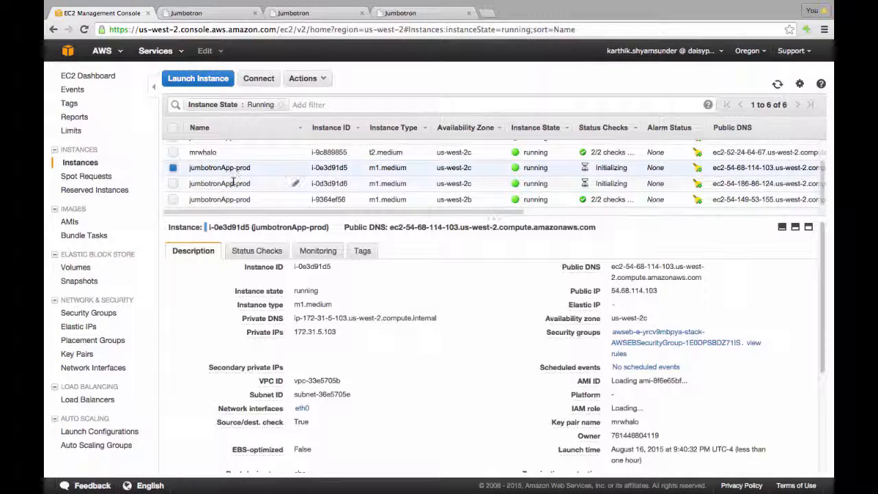
click(233, 182)
click(232, 199)
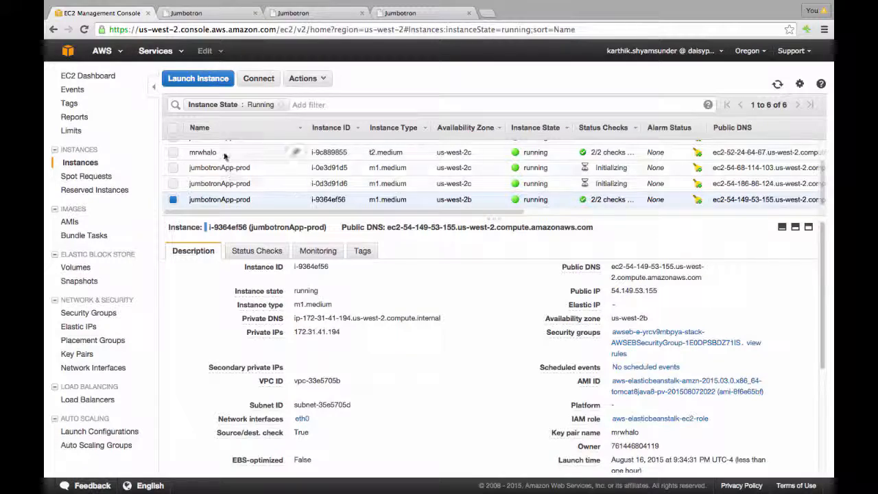
scroll(293, 178, up, 2)
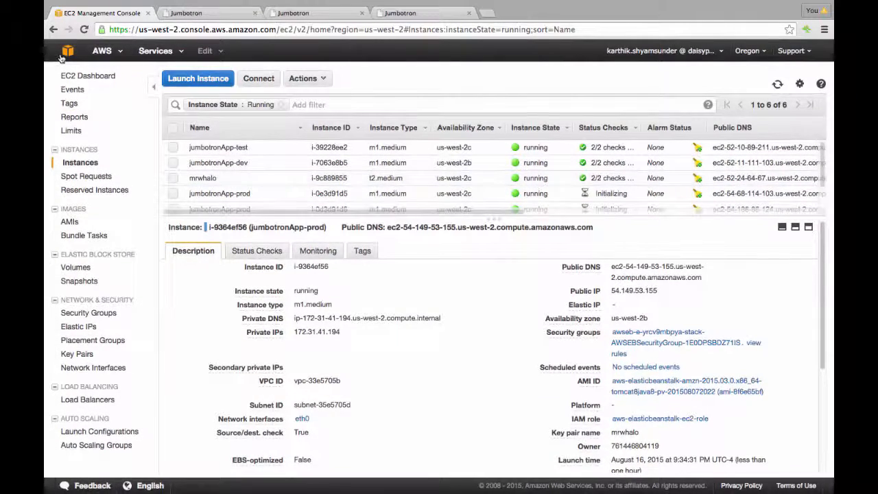
- Return to the AWS console home, then reload the production Jumbotron site several times and decline its translation offer
click(67, 51)
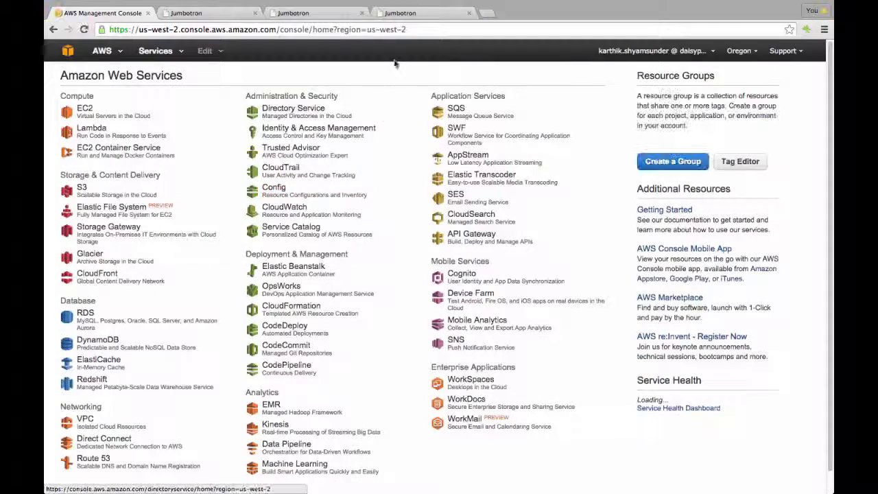
click(419, 13)
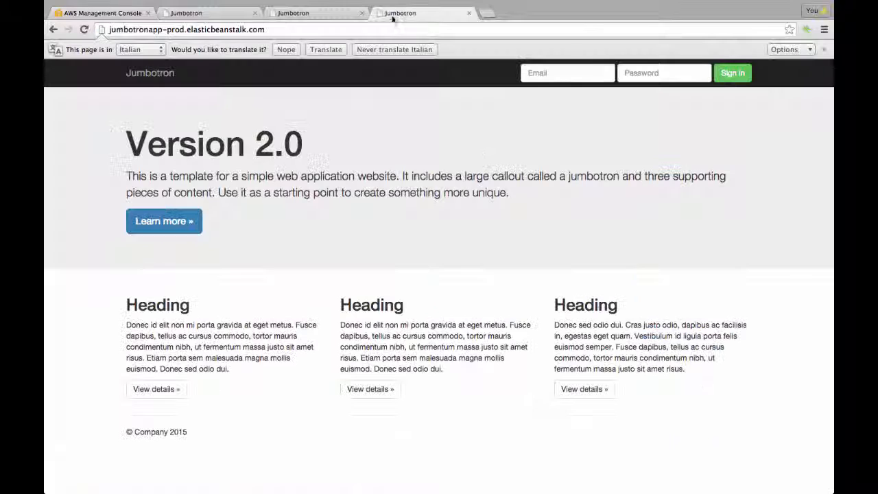
click(84, 30)
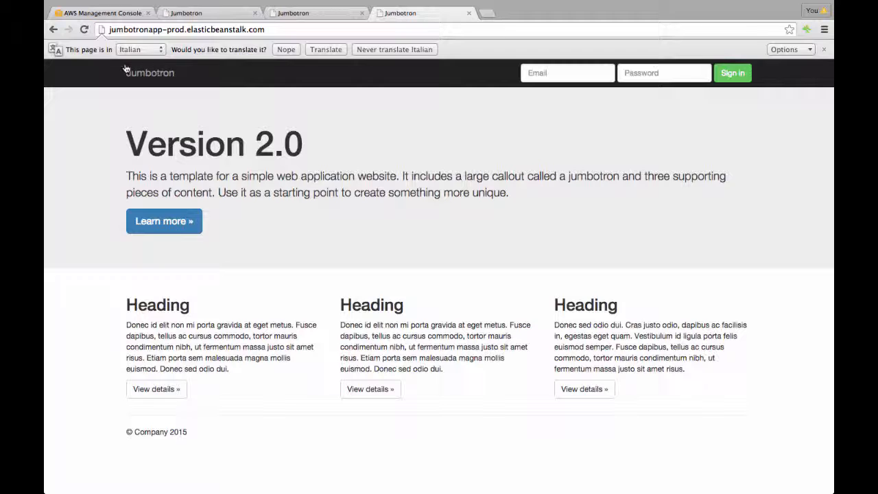
click(85, 31)
click(85, 31)
click(286, 50)
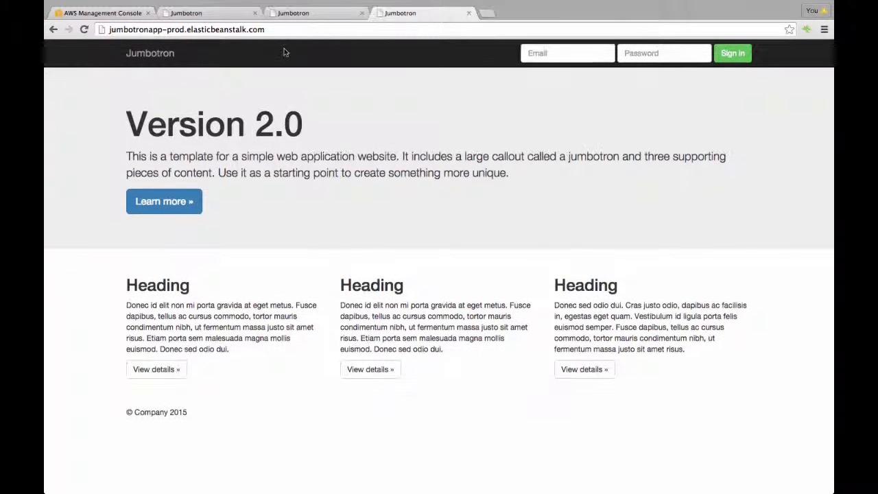
- Open the production site's health check page at jumbotronapp-prod.elasticbeanstalk.com/healthcheck.jsp
click(266, 30)
text(/)
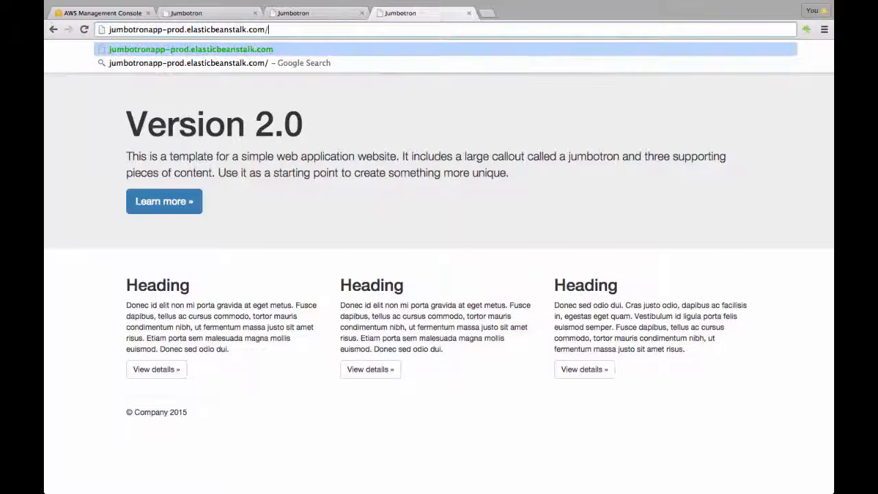
text(healthcheck.l)
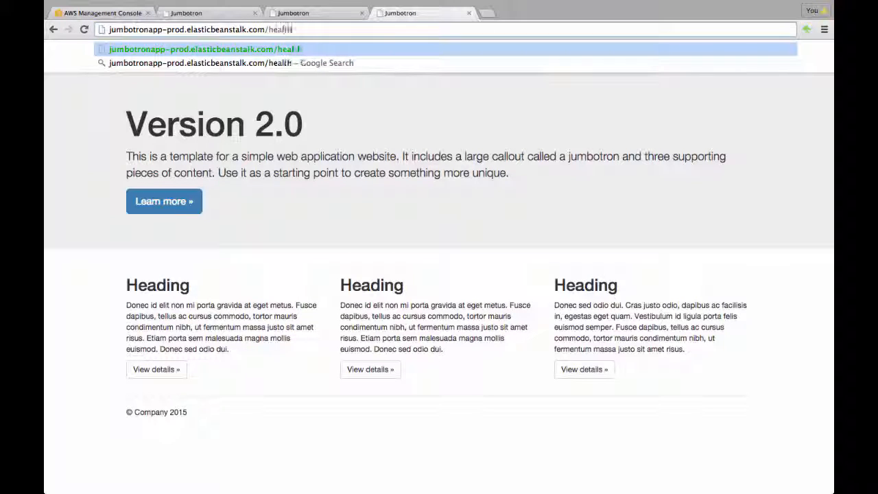
text(sp)
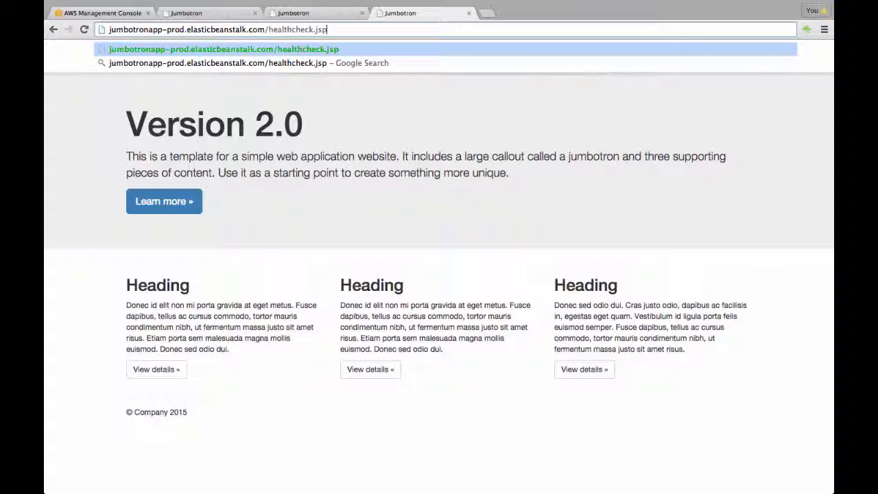
key(Return)
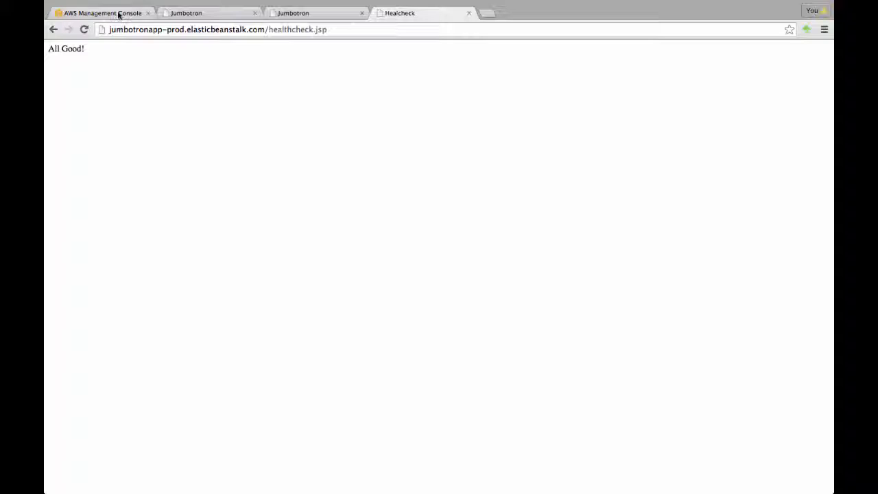
- Return from the health check page to the production site's home page and reload it
double_click(283, 32)
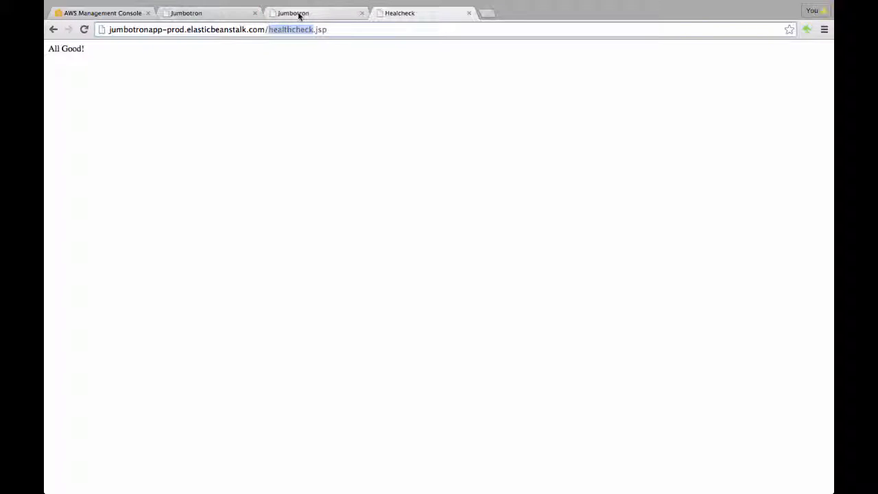
click(53, 31)
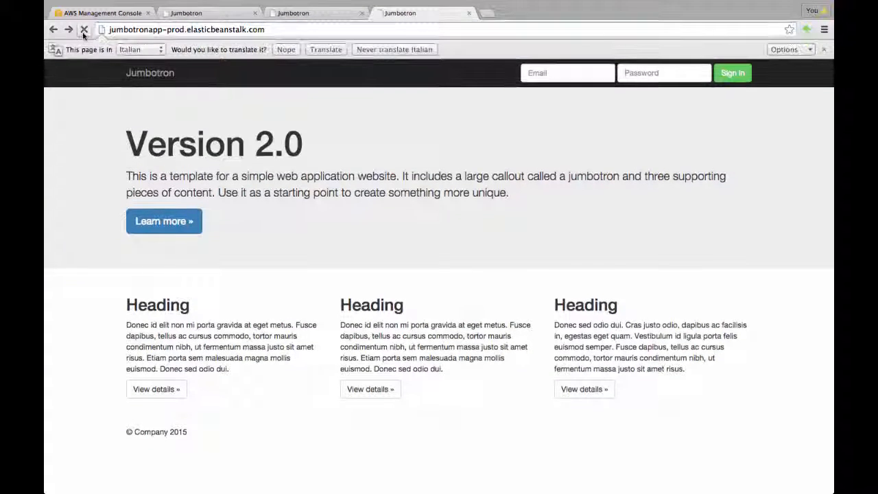
click(84, 30)
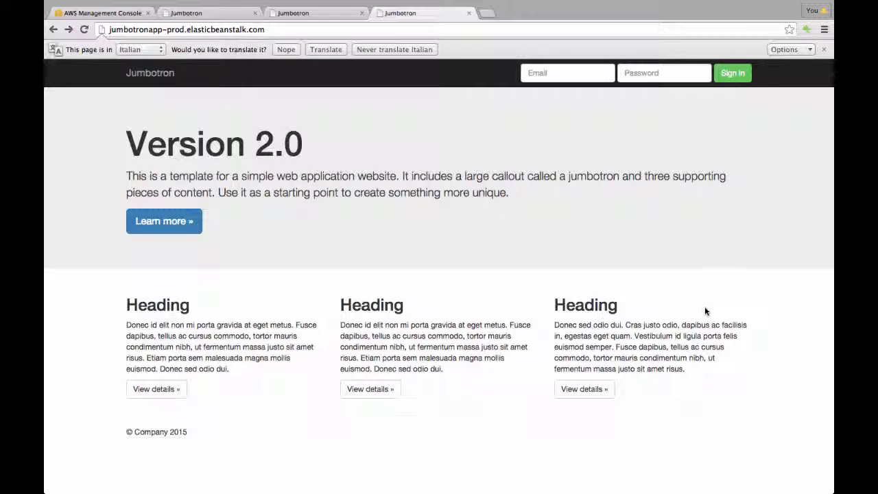
- Switch to the slide presentation and advance from the Live DEMO slide to the Summary slide
key(super+Tab)
key(super+Tab)
key(super+Tab)
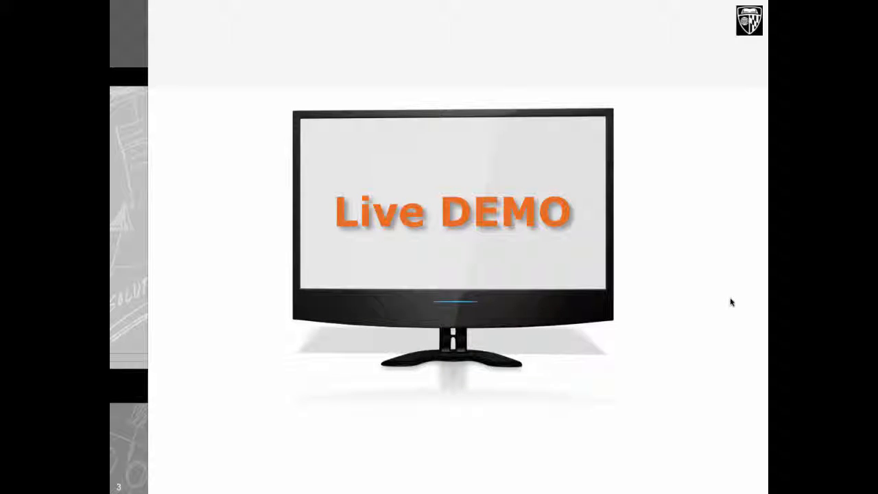
key(Down)
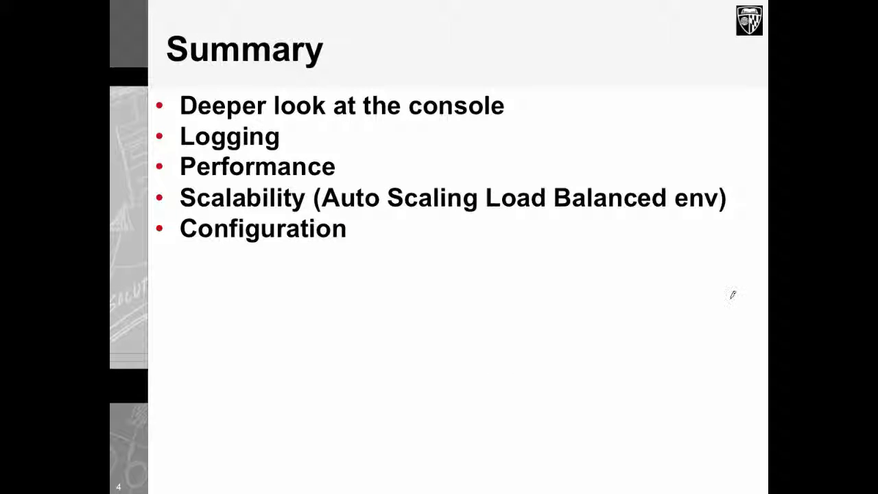